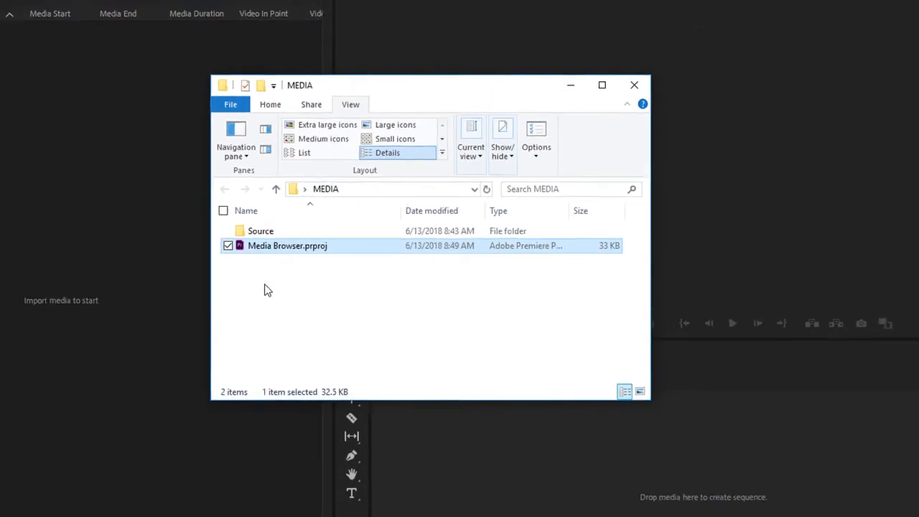
Reset the Assembly workspace to its saved layout.
click(244, 257)
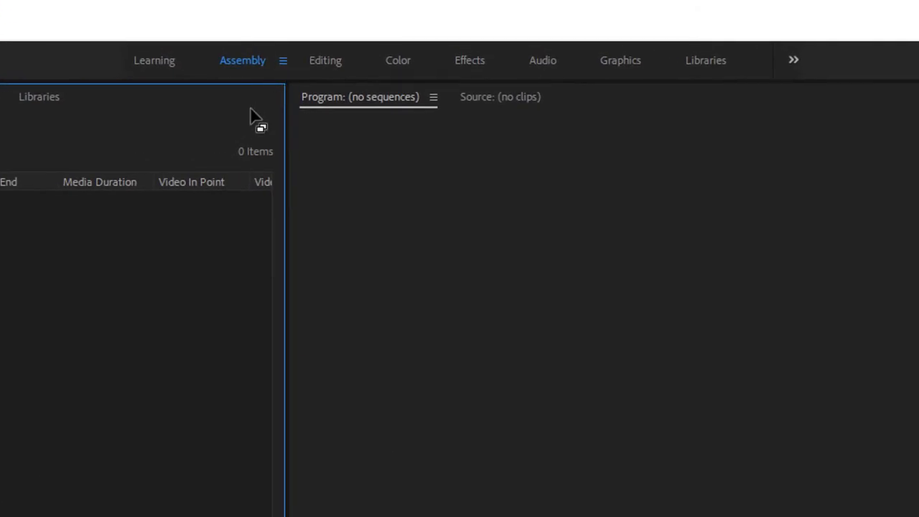
click(283, 62)
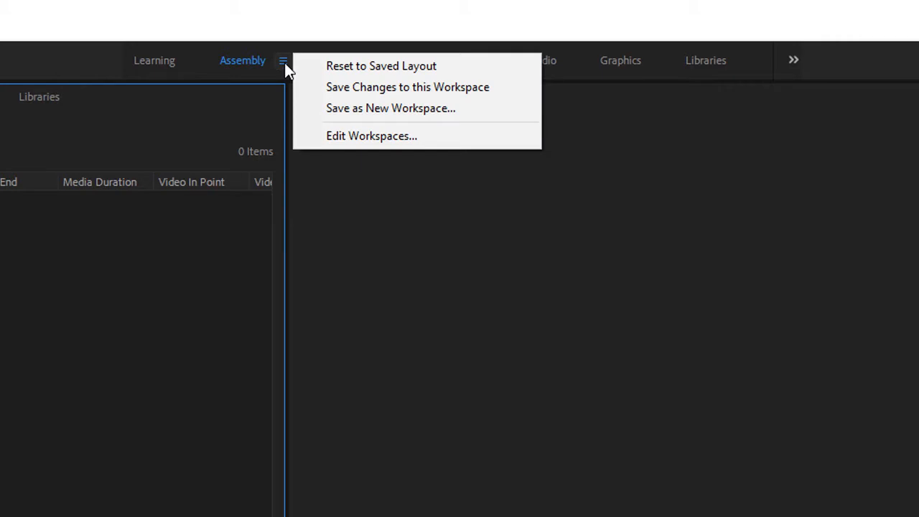
click(304, 68)
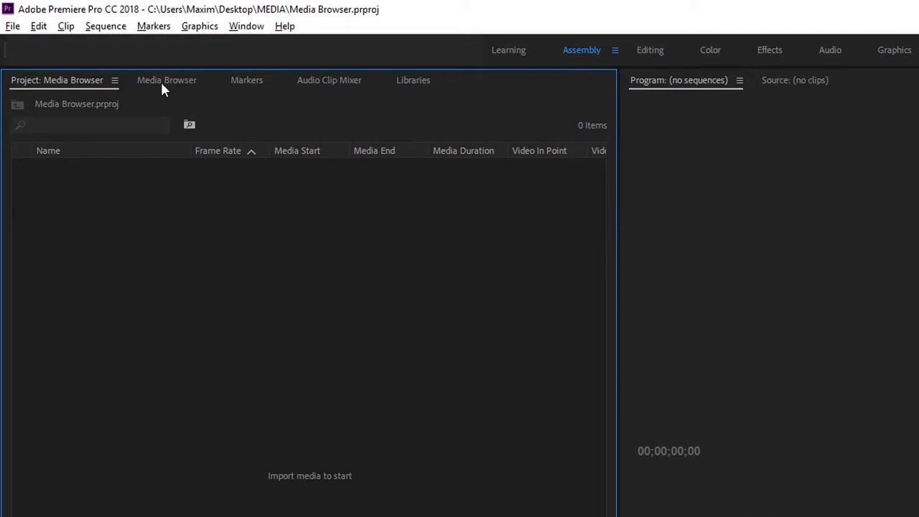
Open the Media Browser and browse the C: drive through Users and the personal user folder to the Desktop's MEDIA folder.
click(162, 81)
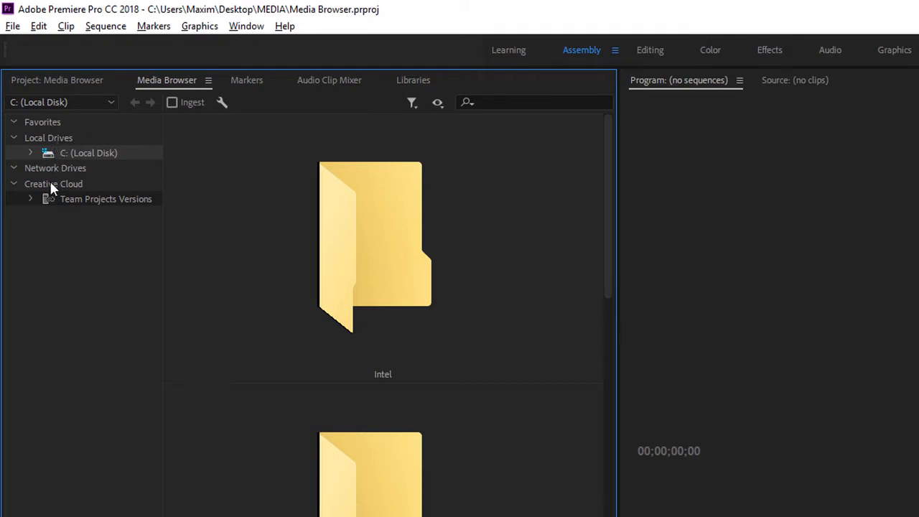
click(31, 153)
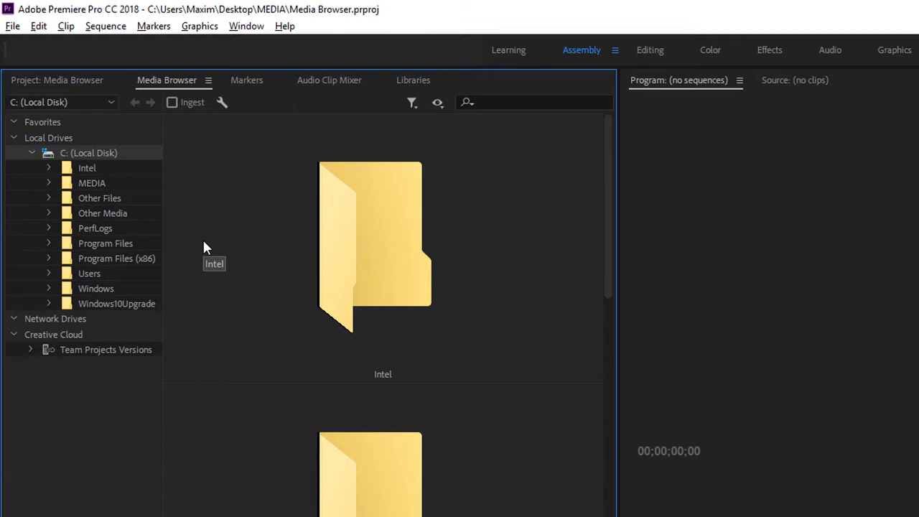
click(47, 273)
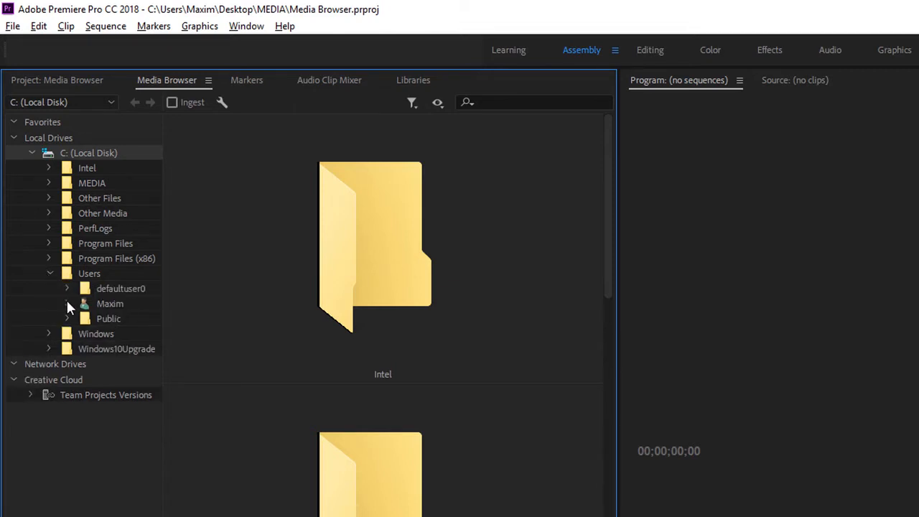
click(68, 303)
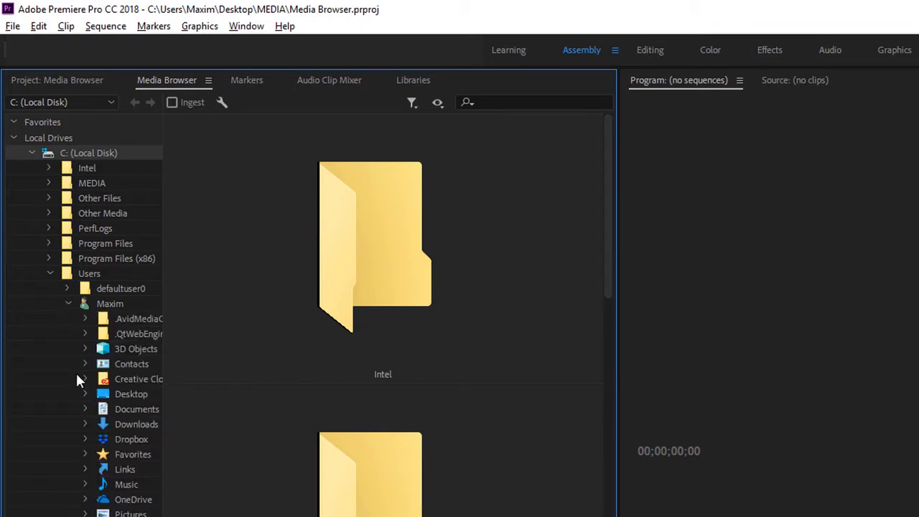
click(106, 399)
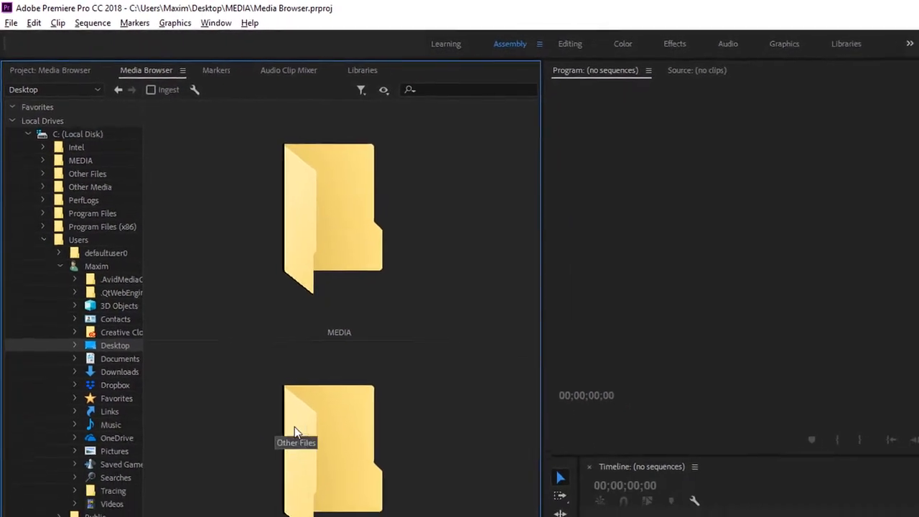
click(314, 372)
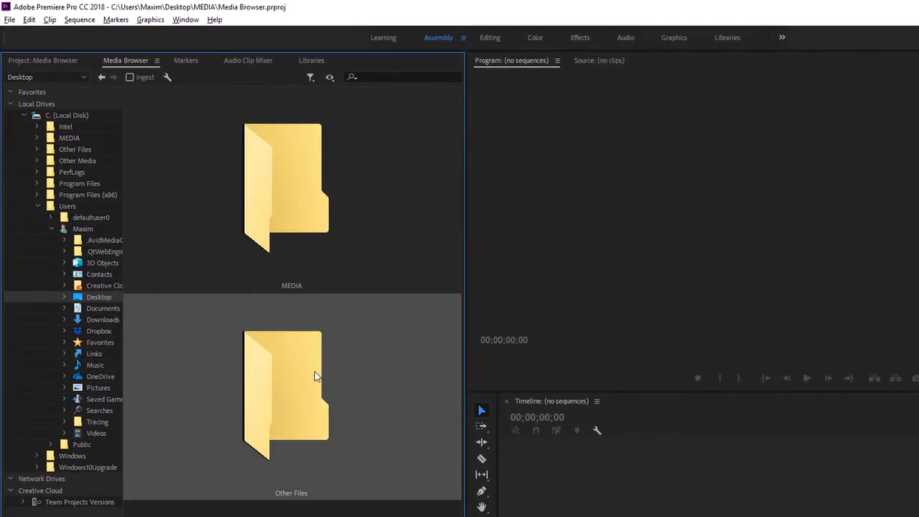
click(304, 211)
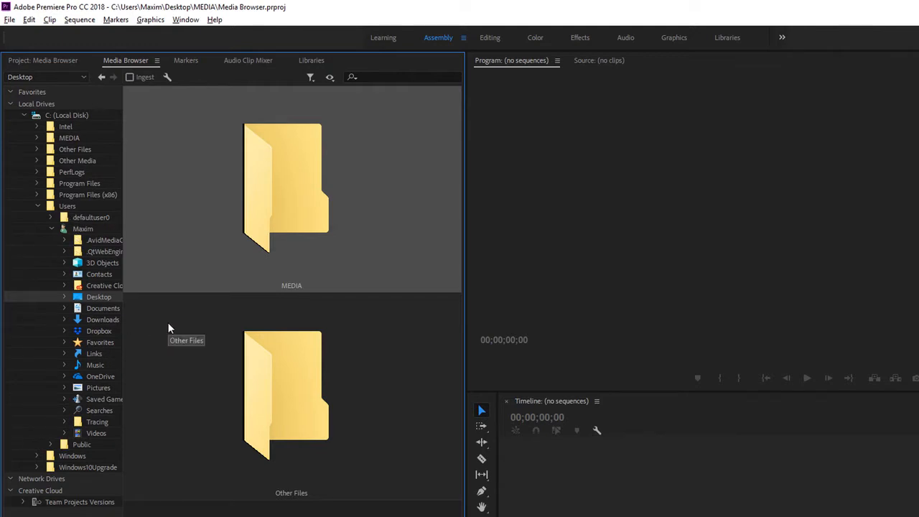
Add the Desktop folder to the Media Browser favorites and show its contents from there.
right_click(78, 298)
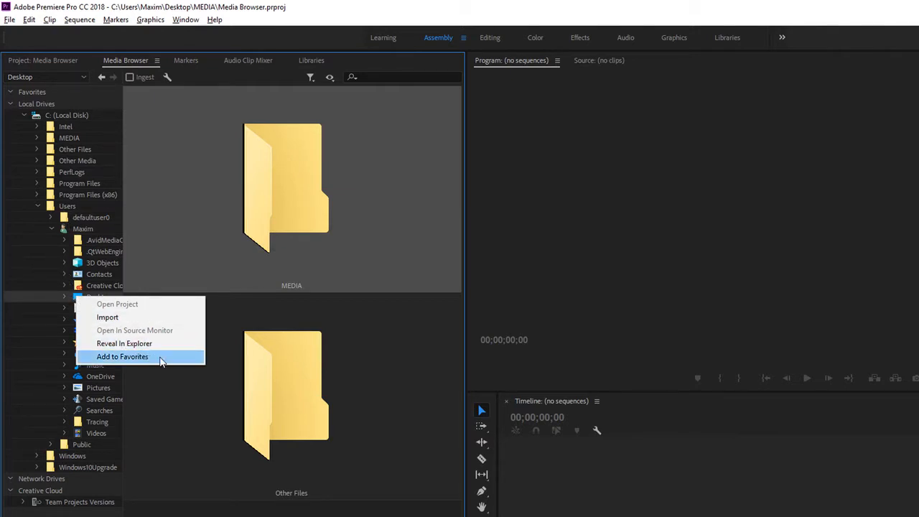
click(122, 356)
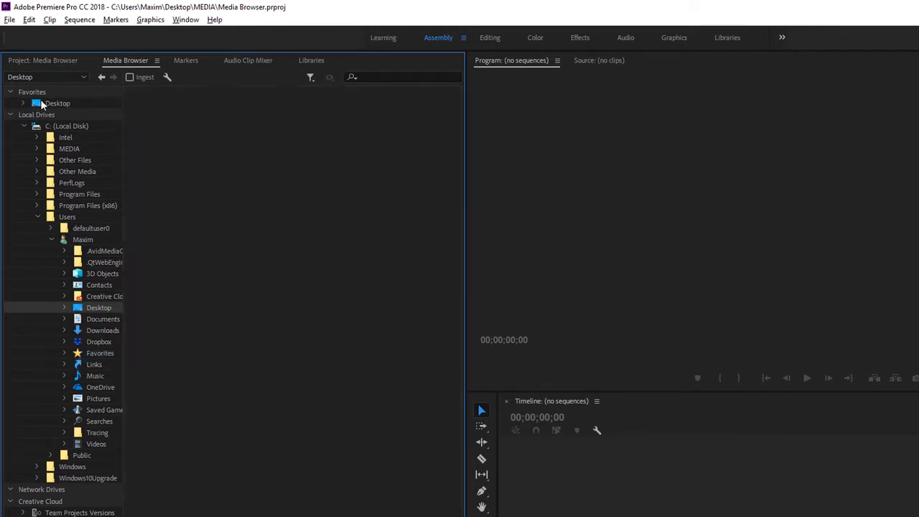
click(41, 104)
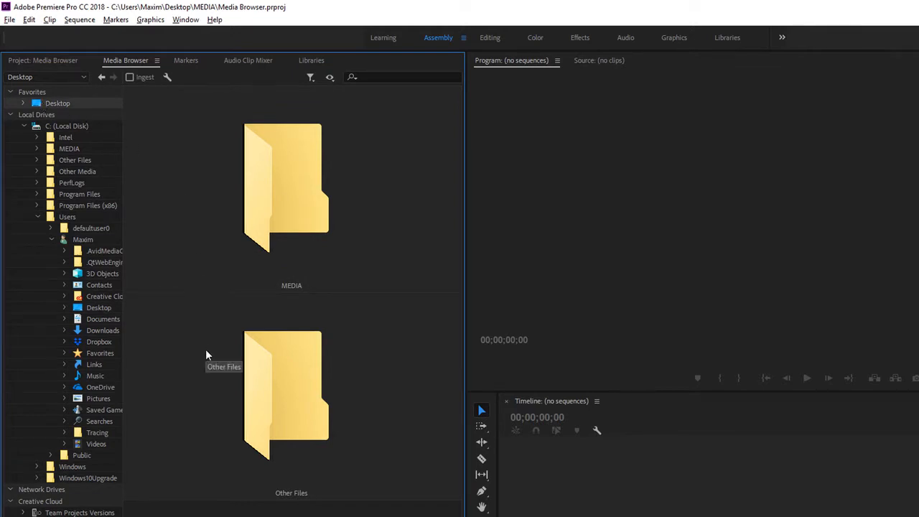
right_click(82, 308)
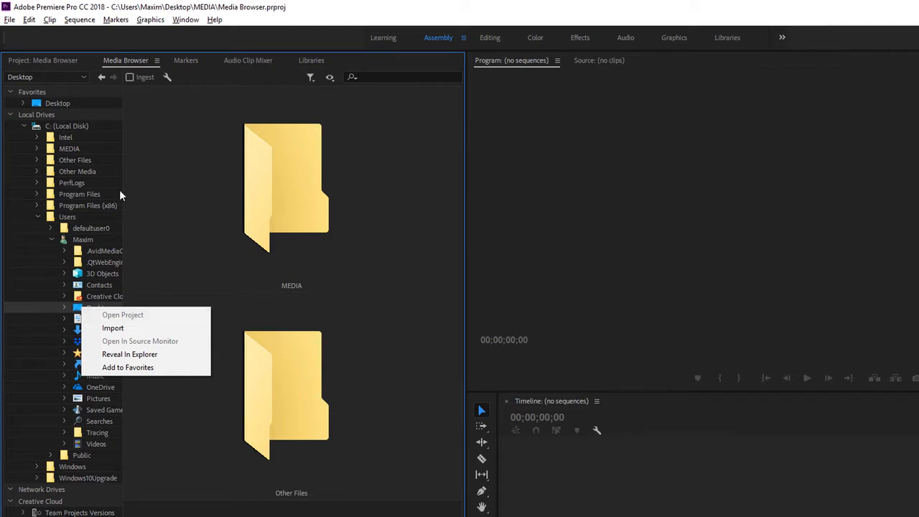
click(43, 106)
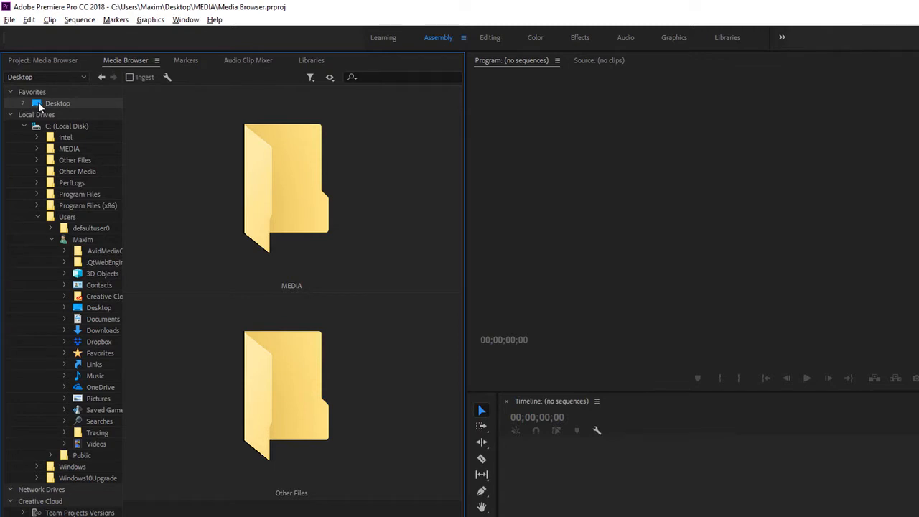
Open the MEDIA folder under the Desktop favorite and display its contents as thumbnails at the smallest size.
click(24, 104)
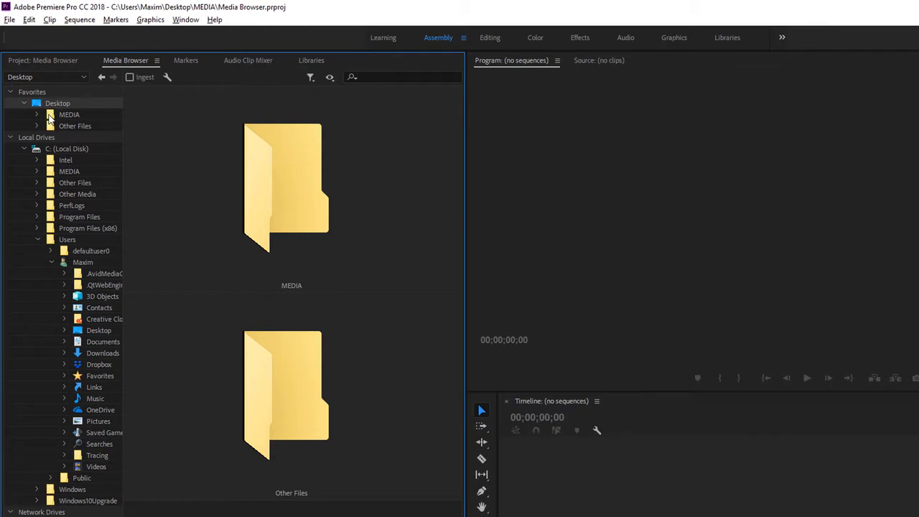
click(49, 116)
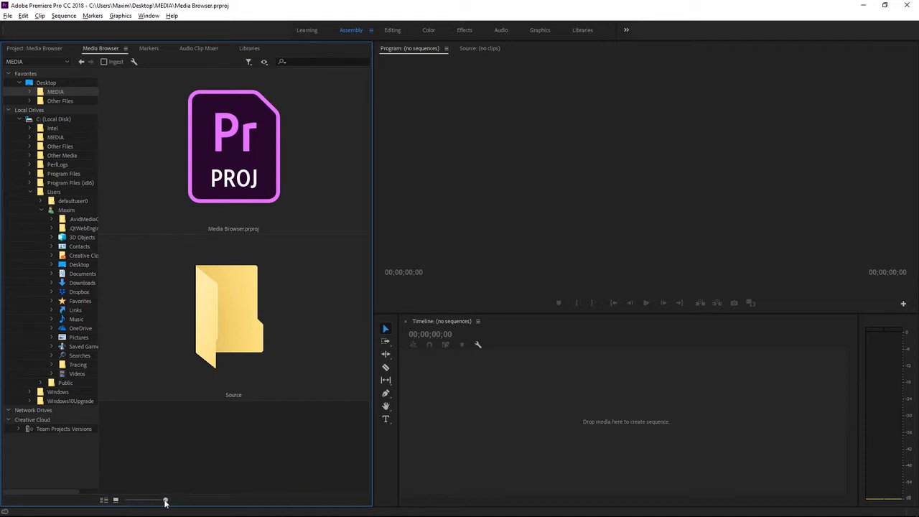
drag(164, 502, 124, 505)
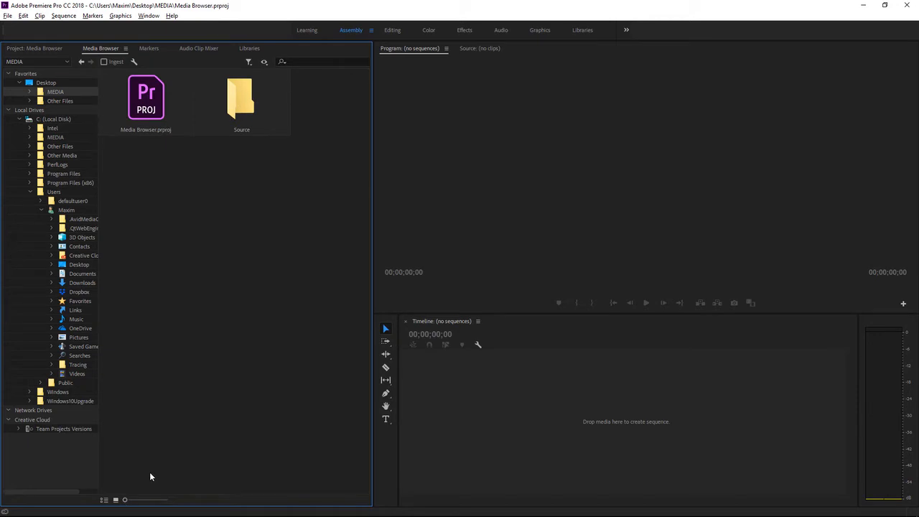
click(106, 502)
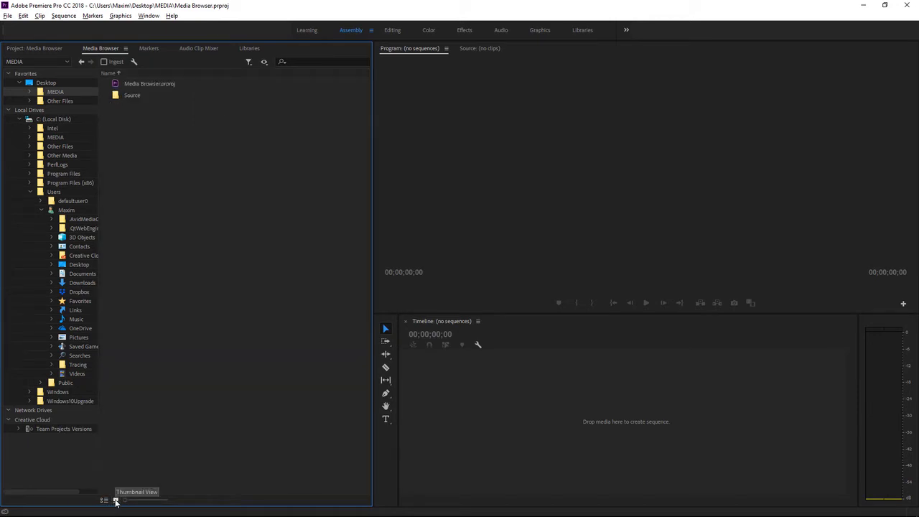
click(116, 500)
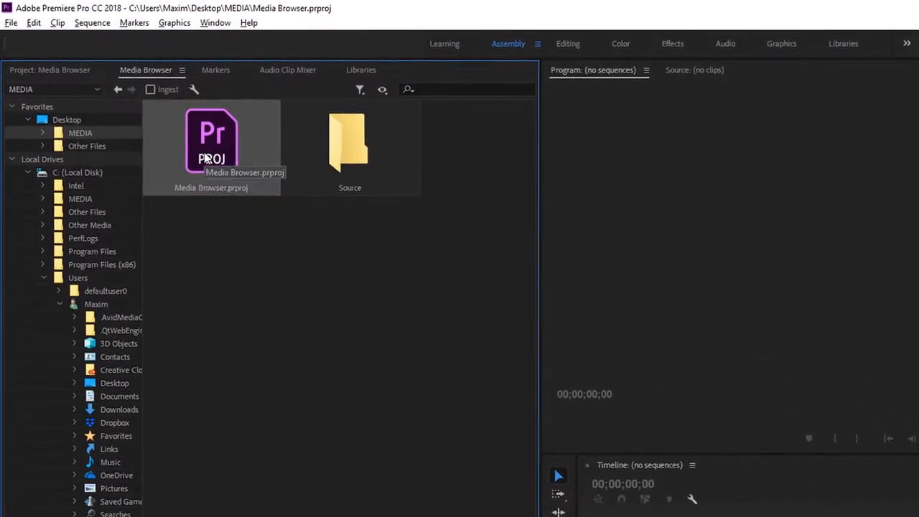
Check the available actions for Media Browser.prproj without running any, and open the Source folder.
right_click(206, 158)
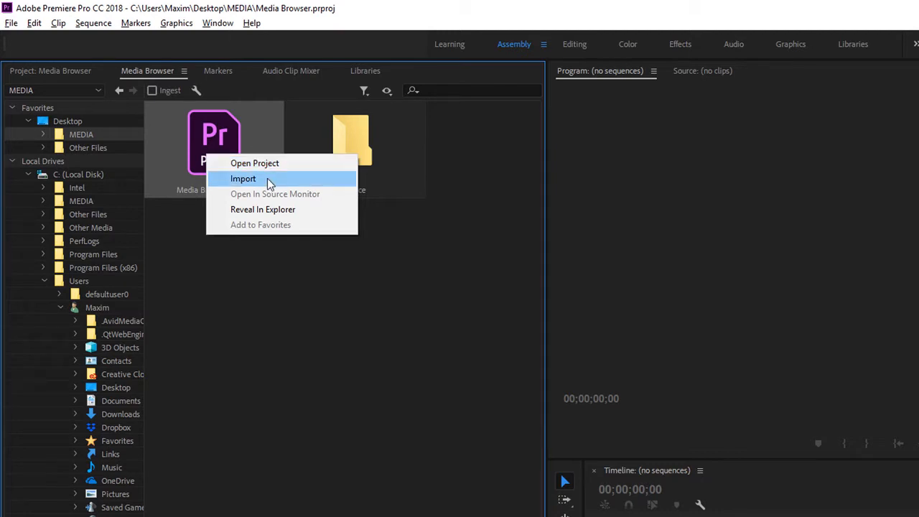
click(232, 284)
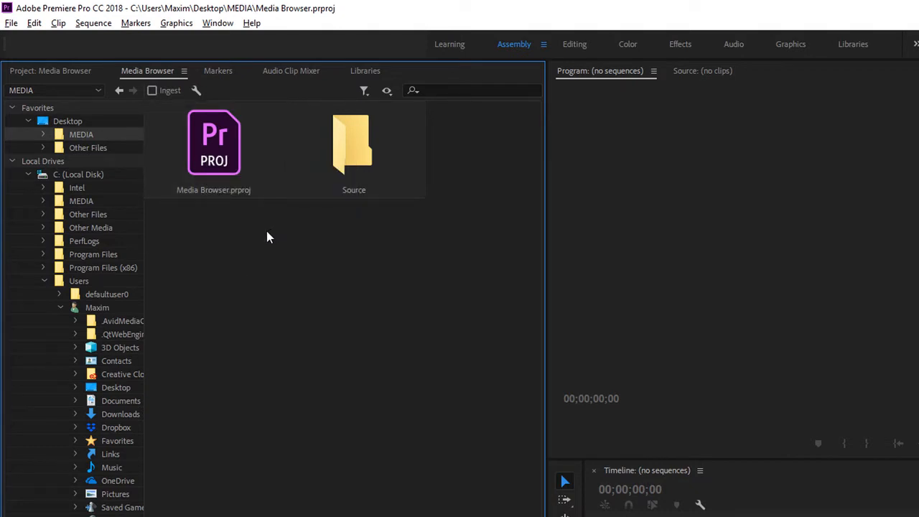
double_click(364, 140)
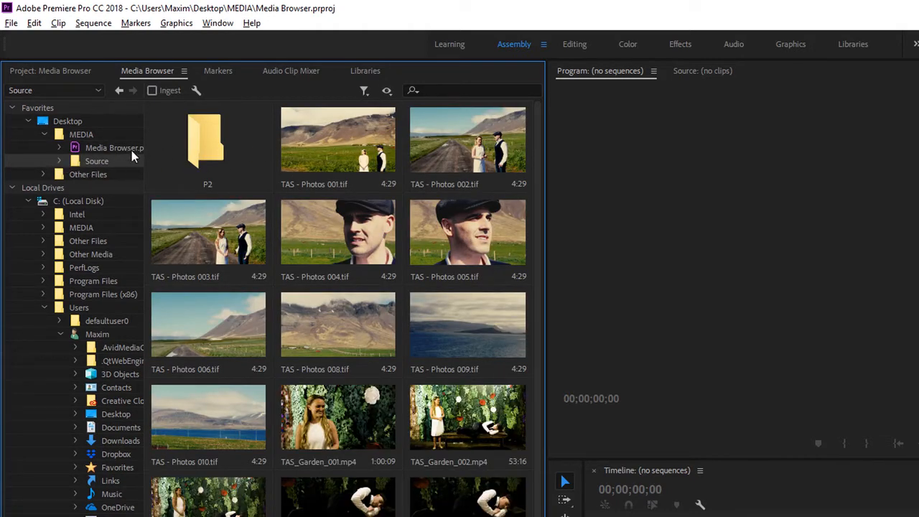
View the recent directories list, and go one folder back and forward again to Source.
click(99, 91)
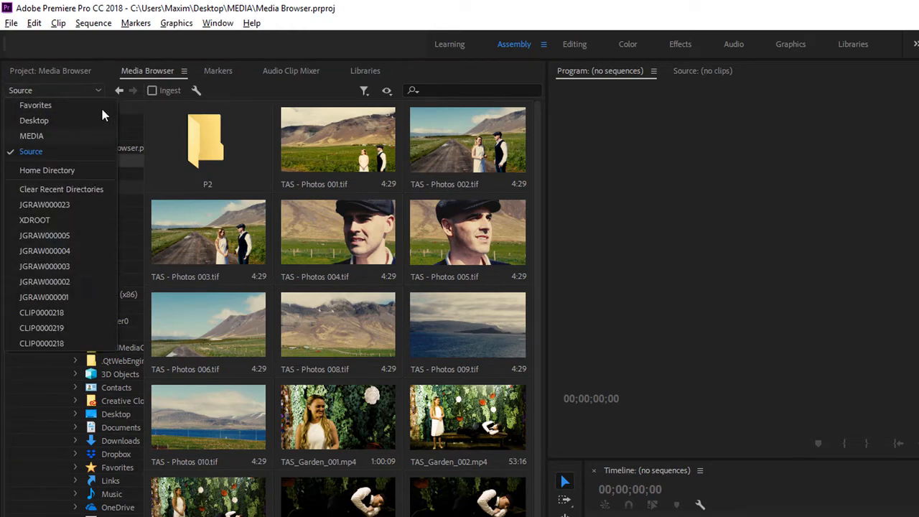
click(100, 91)
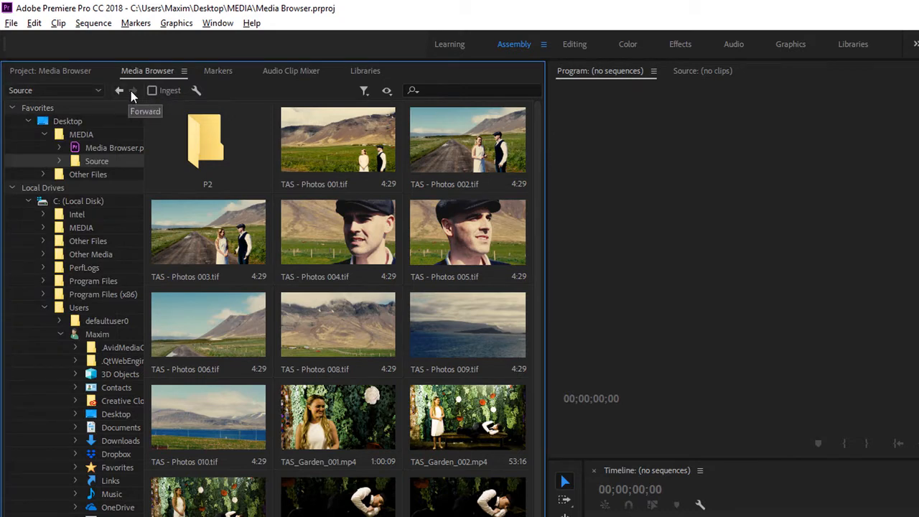
click(119, 90)
click(133, 90)
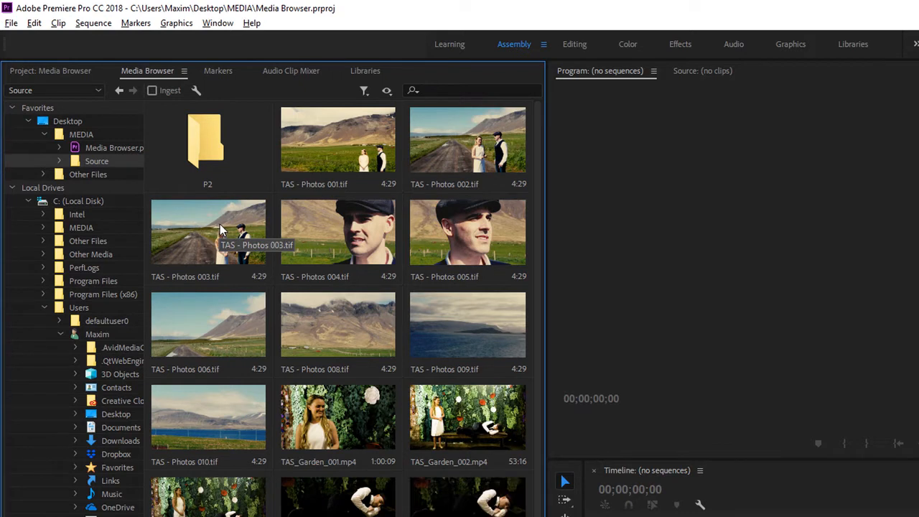
Search the Source folder for "garden" and clear the search.
click(464, 91)
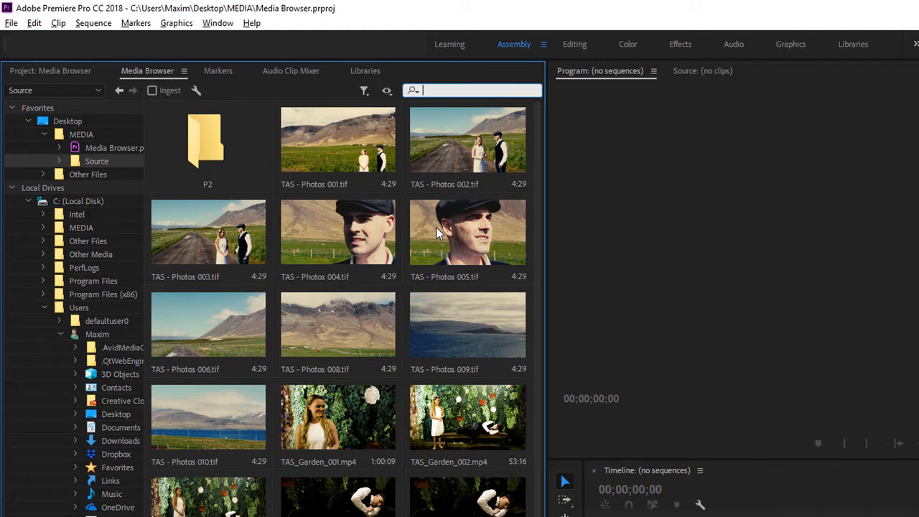
text(garden)
key(ctrl+a)
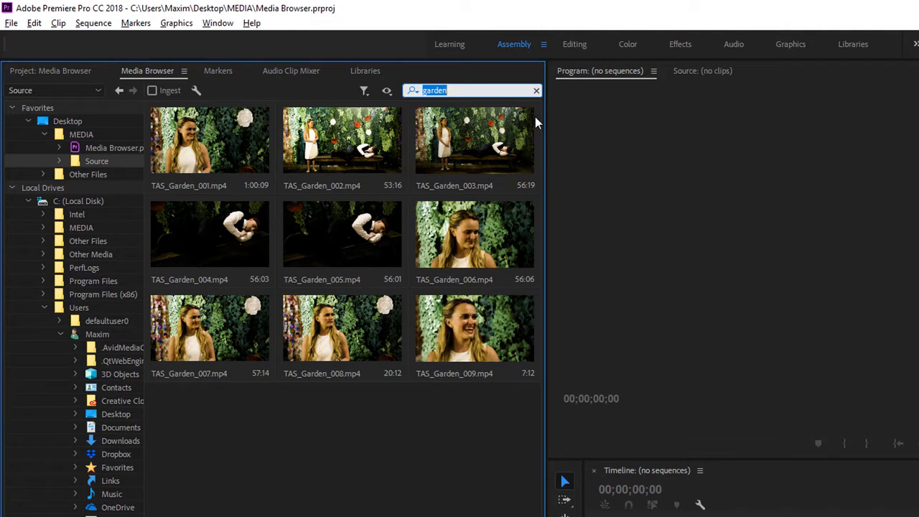
click(536, 91)
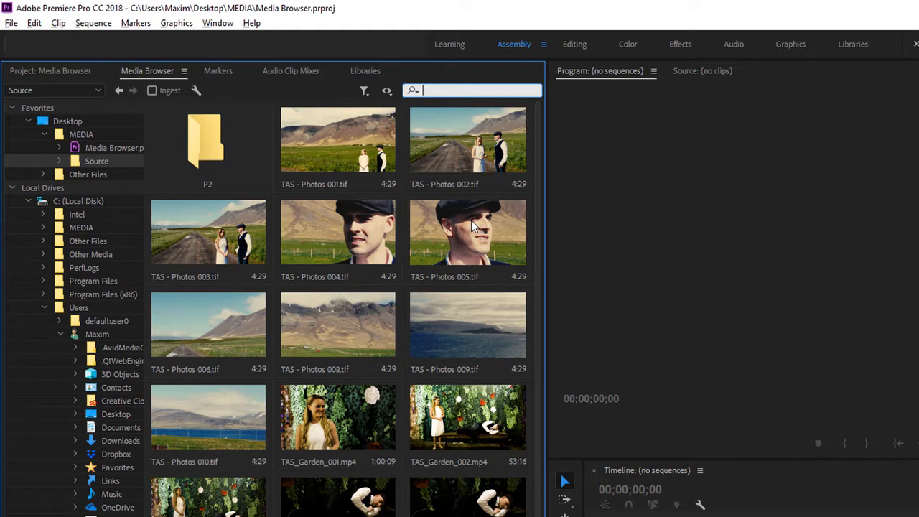
Filter the displayed files in the Source folder to the TIFF image file type.
click(365, 91)
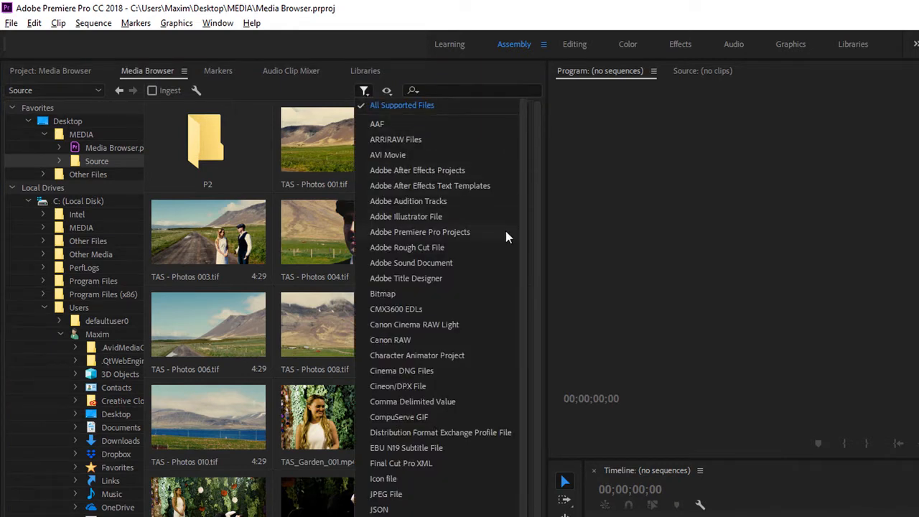
scroll(519, 266, down, 1)
scroll(517, 309, down, 3)
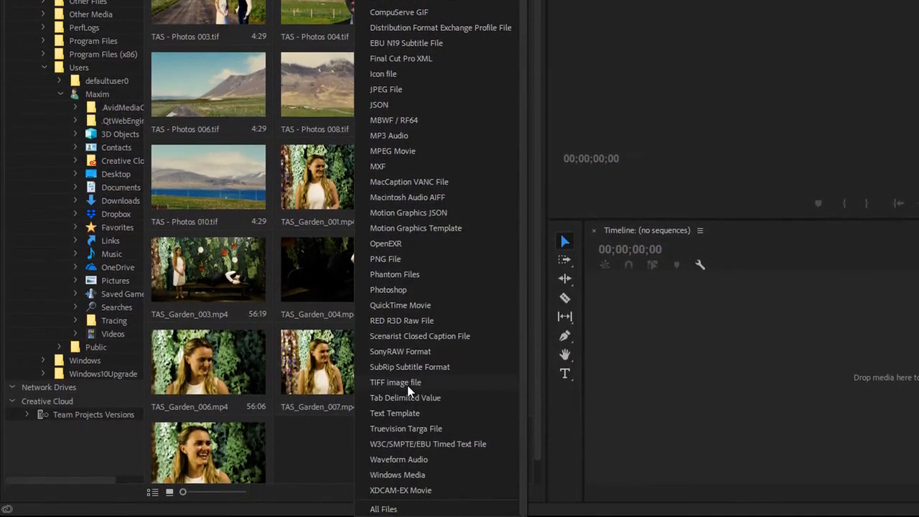
click(410, 448)
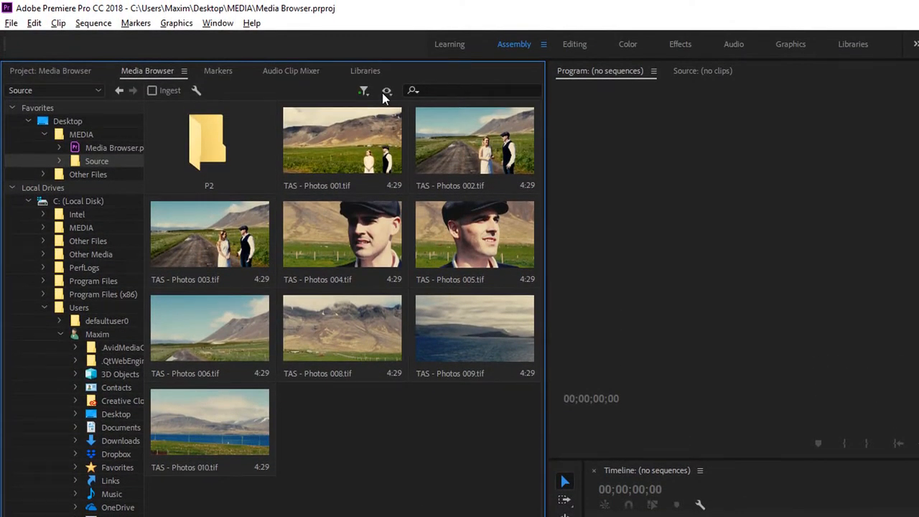
Set the file type filter back to All Supported Files.
click(364, 95)
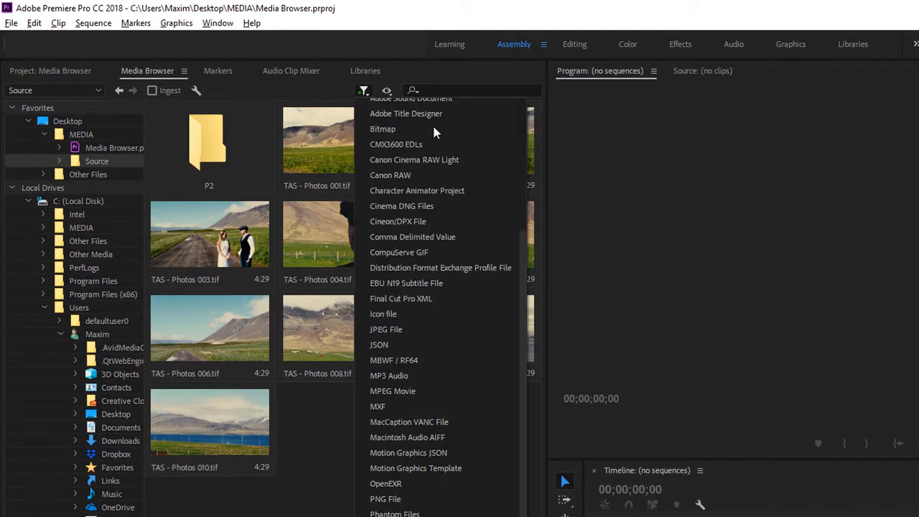
drag(523, 263, 524, 115)
click(416, 105)
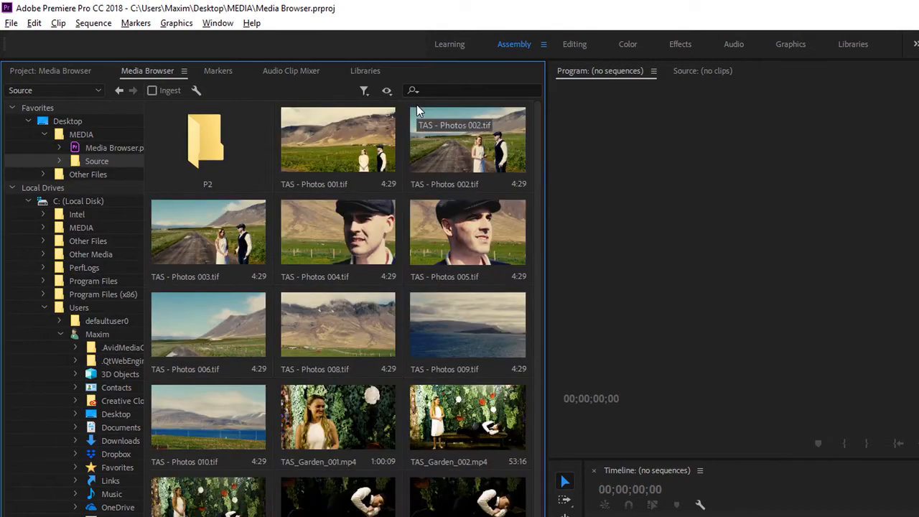
View the available directory viewer options for the Source folder, and open the P2 folder.
click(388, 91)
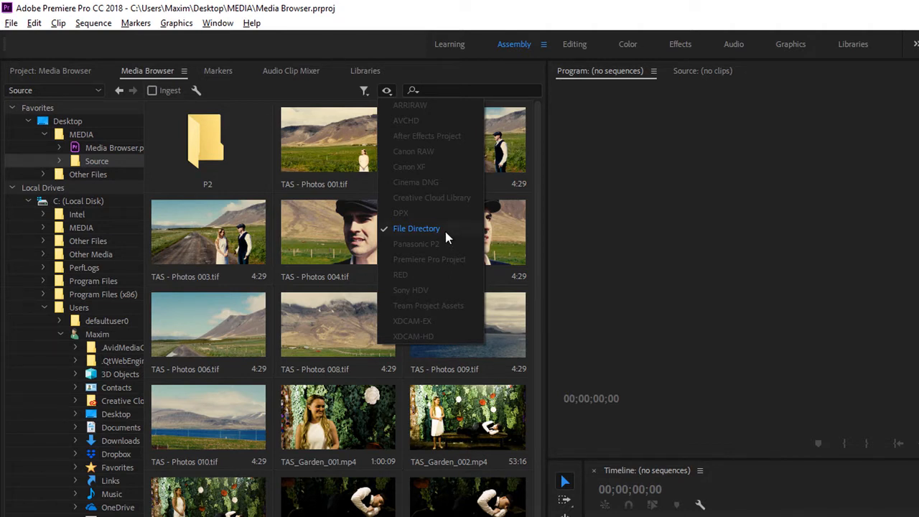
click(215, 143)
double_click(216, 143)
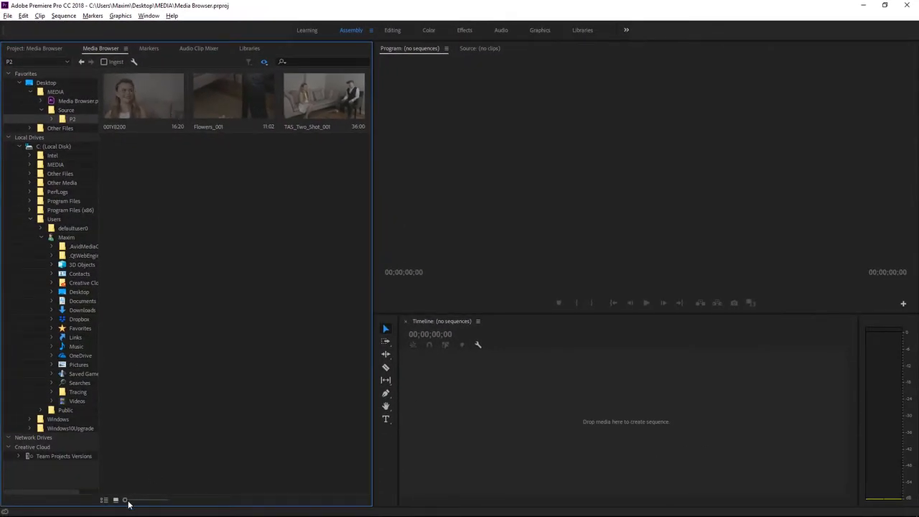
Enlarge and shrink the P2 clip thumbnails, and import all three P2 clips into the project.
drag(125, 500, 172, 503)
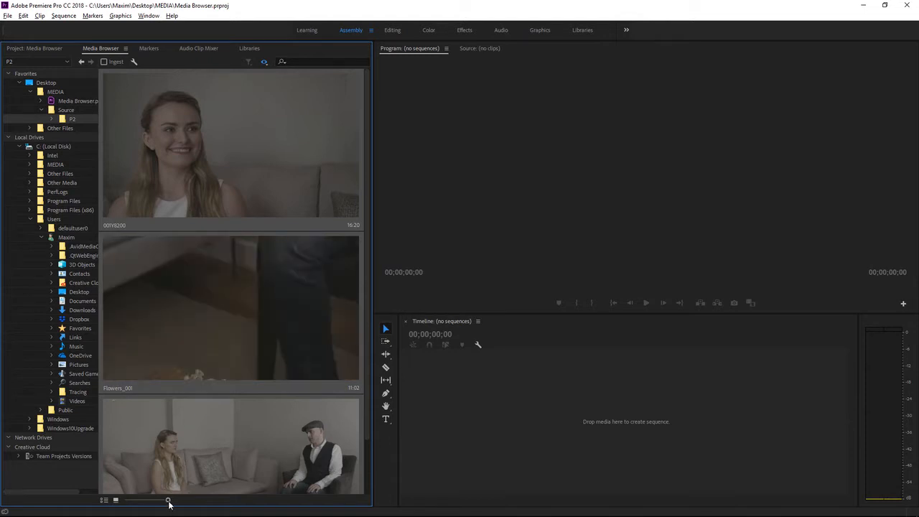
drag(168, 502, 133, 499)
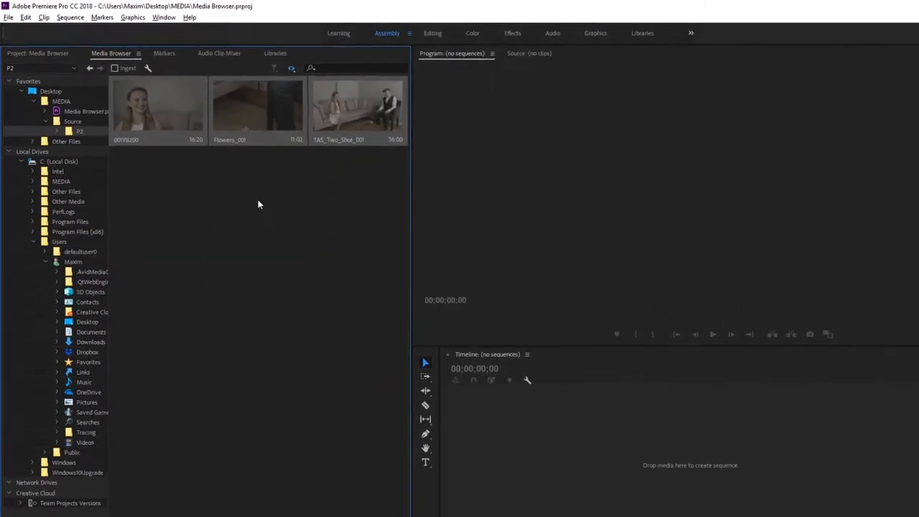
right_click(173, 104)
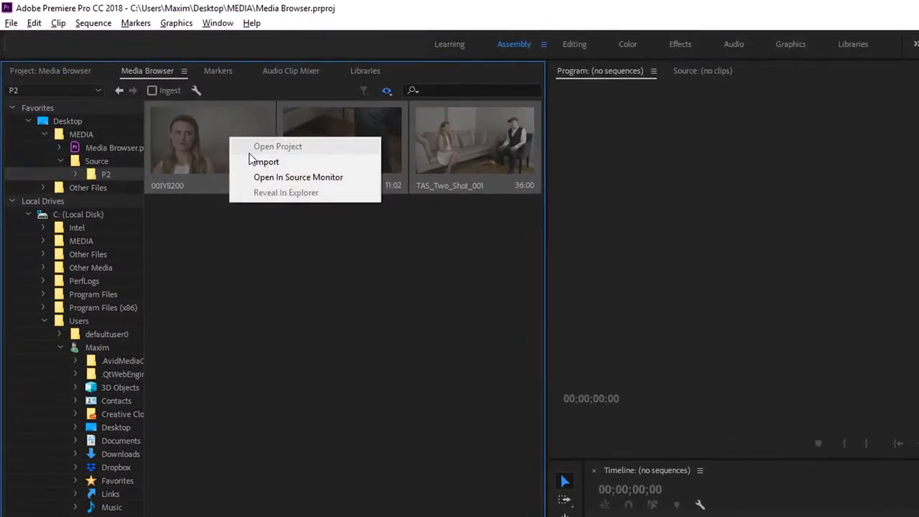
click(287, 164)
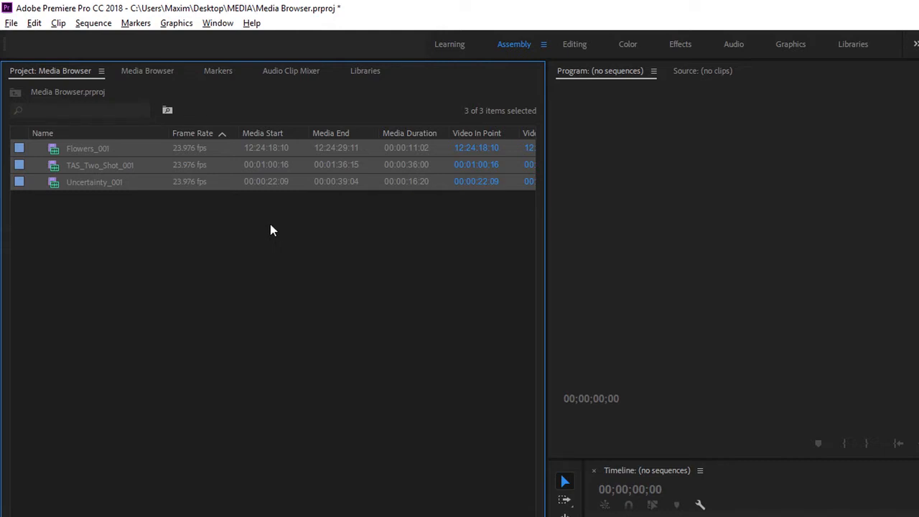
Return to the Media Browser and reveal the 001Y8200 clip's source file in File Explorer.
click(151, 72)
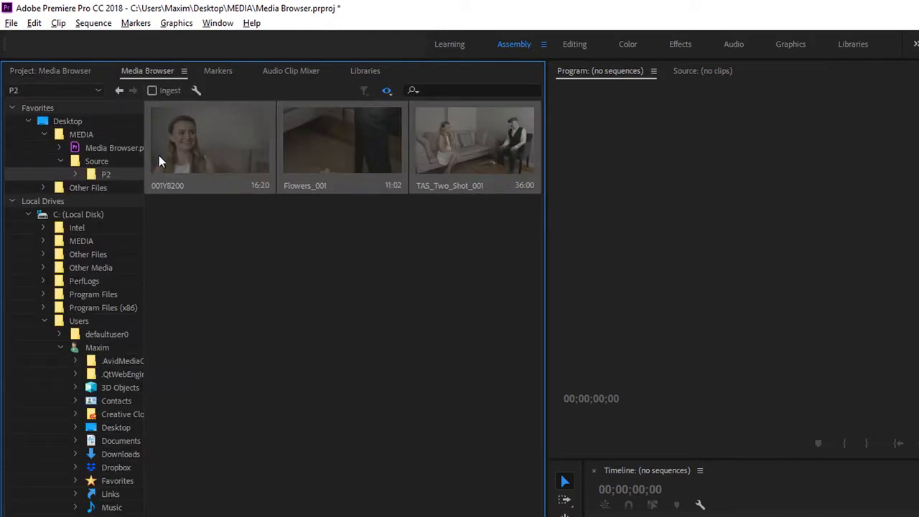
click(220, 227)
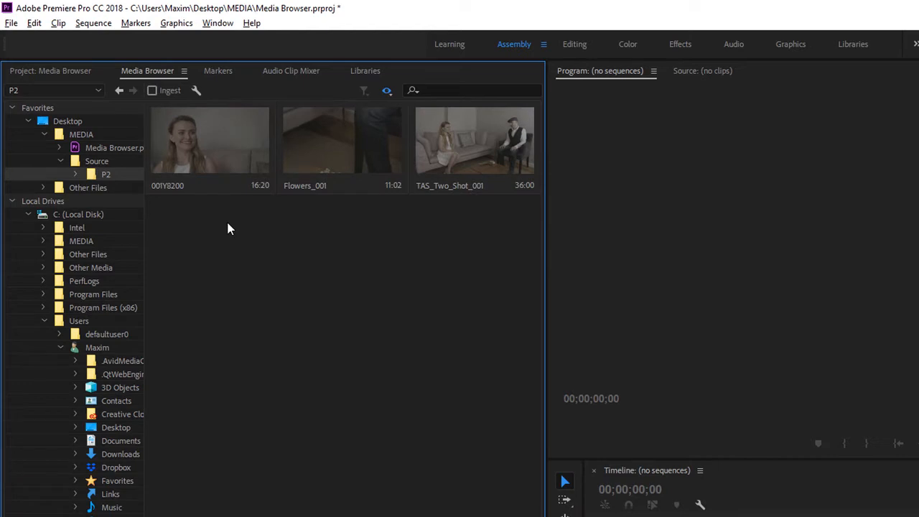
right_click(216, 157)
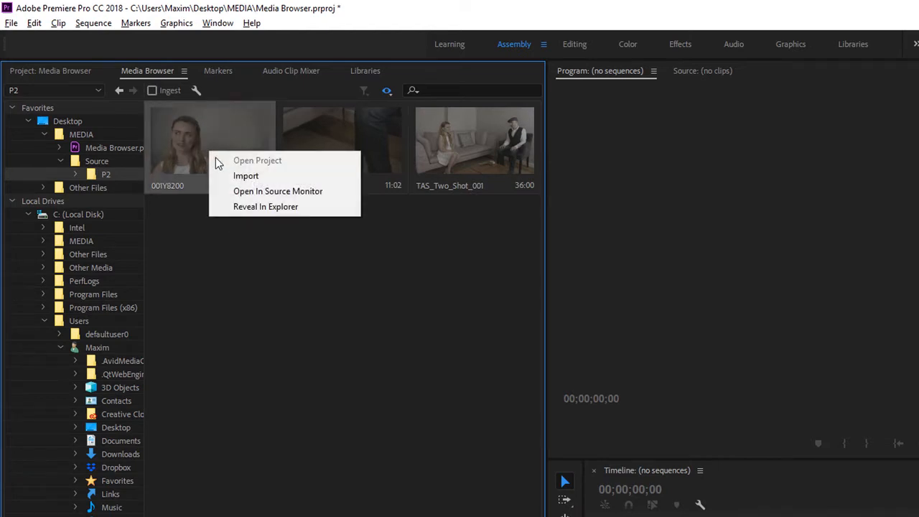
click(280, 208)
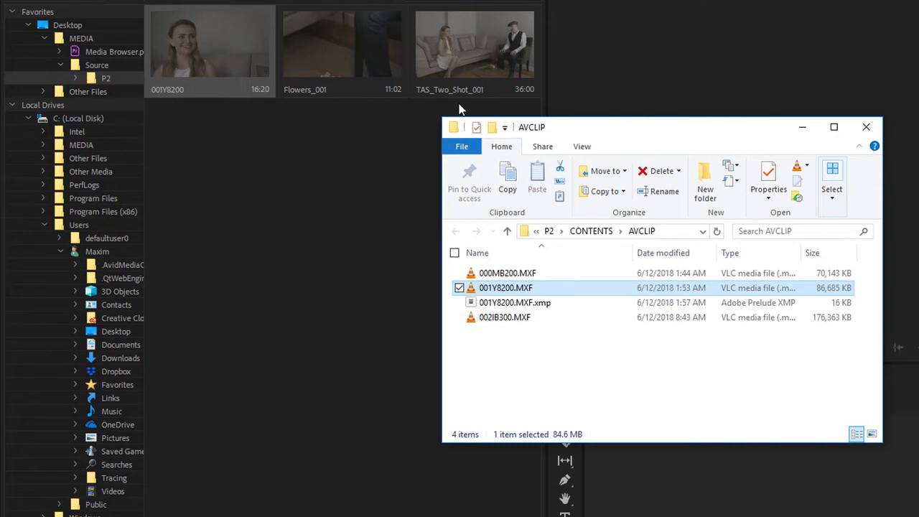
Go up the folder path from AVCLIP to P2, and open the CONTENTS folder to examine the card structure.
click(587, 232)
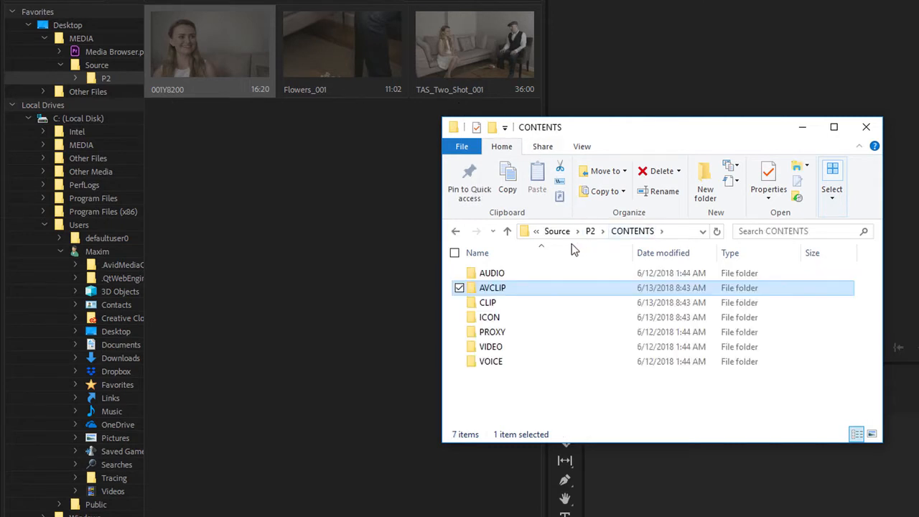
click(591, 231)
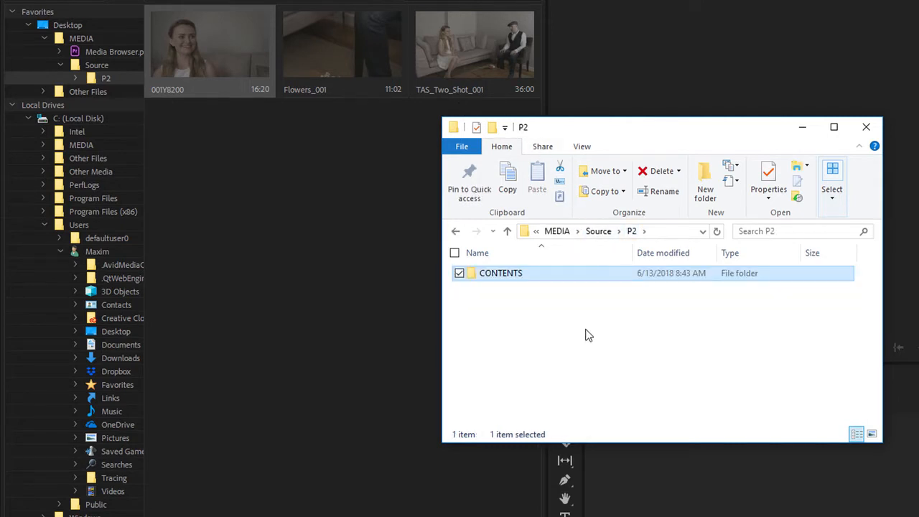
double_click(473, 280)
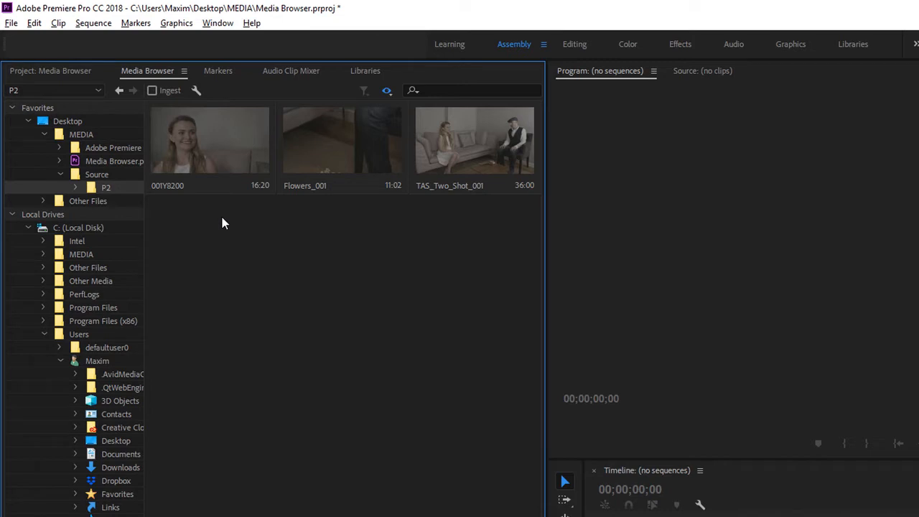
Import all the TIFF photos and garden MP4 clips from the Source folder into the project.
click(77, 180)
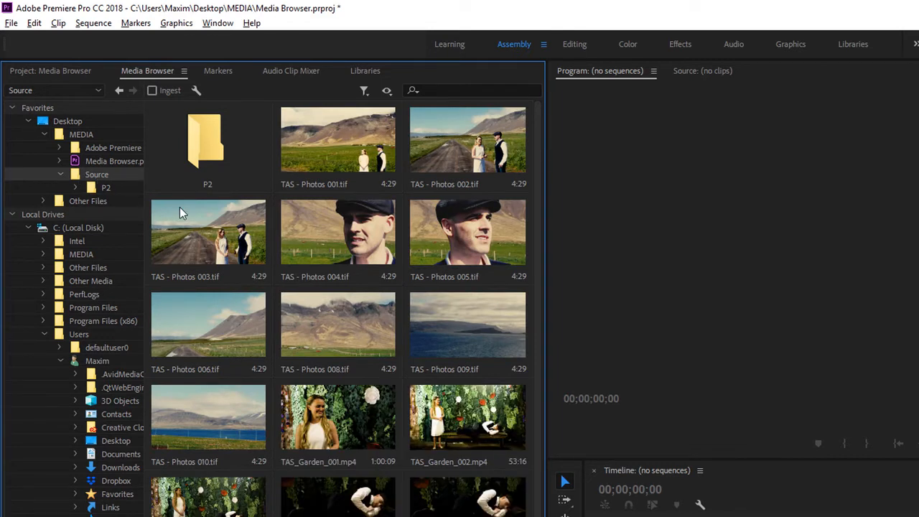
click(232, 203)
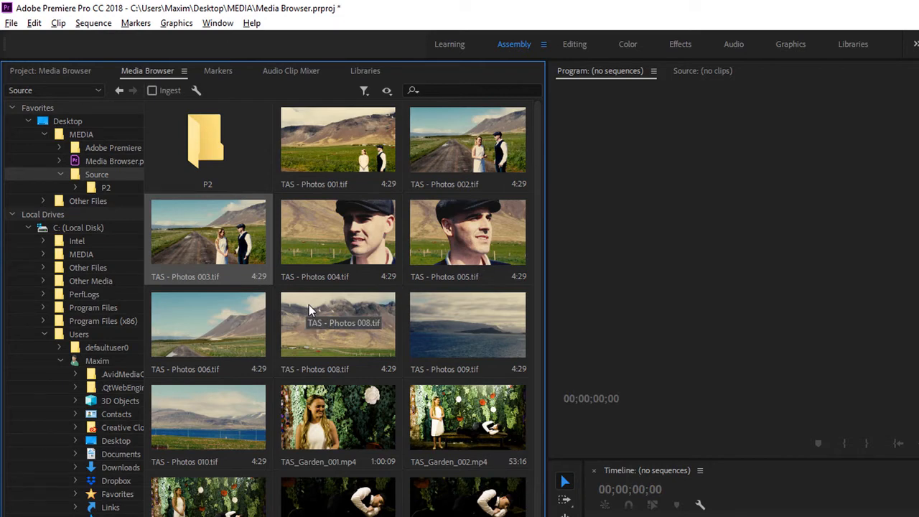
key(ctrl+a)
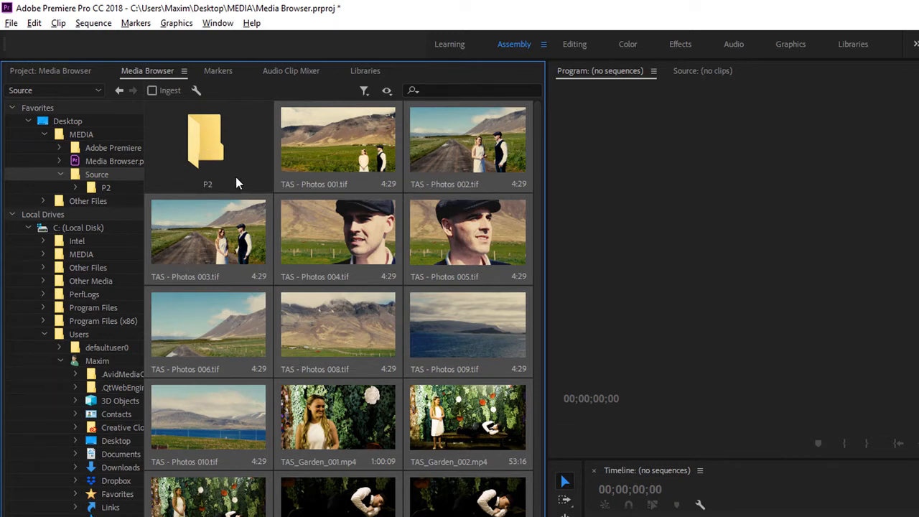
right_click(313, 156)
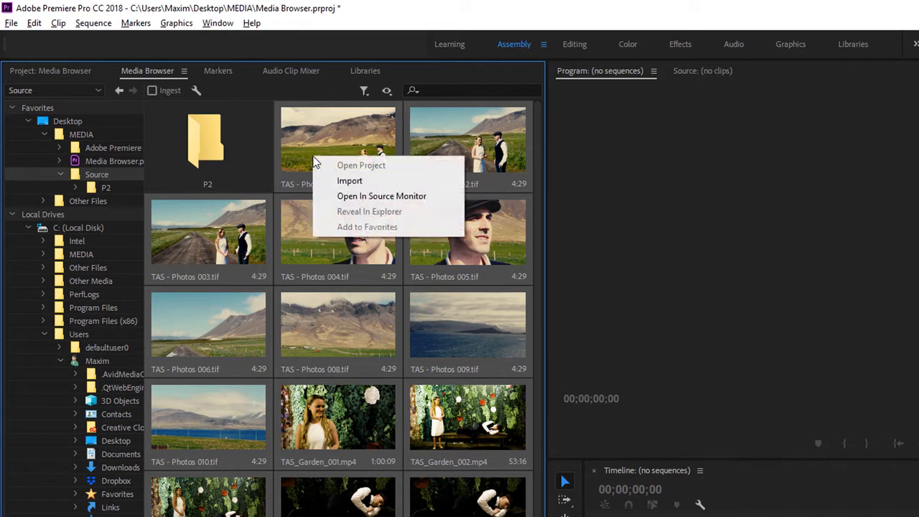
click(355, 185)
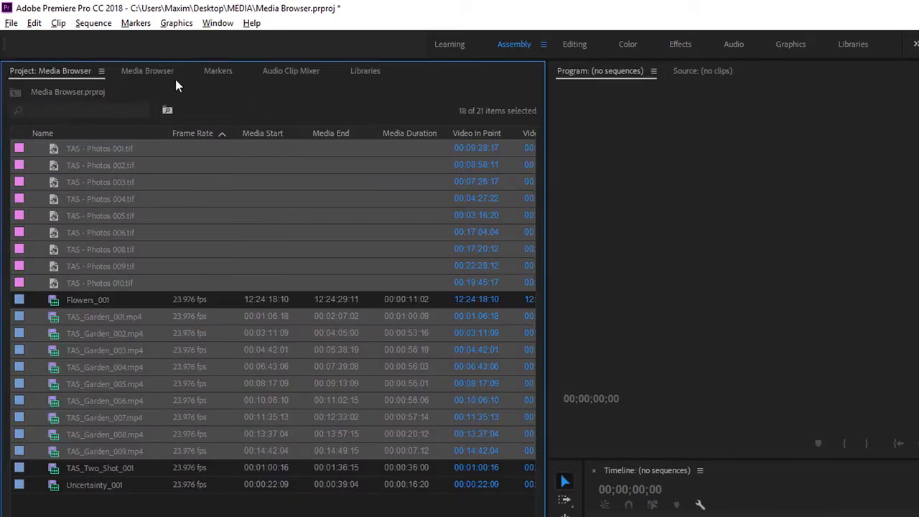
Import the entire P2 folder from the Source folder into the project, and dismiss the import report.
click(149, 71)
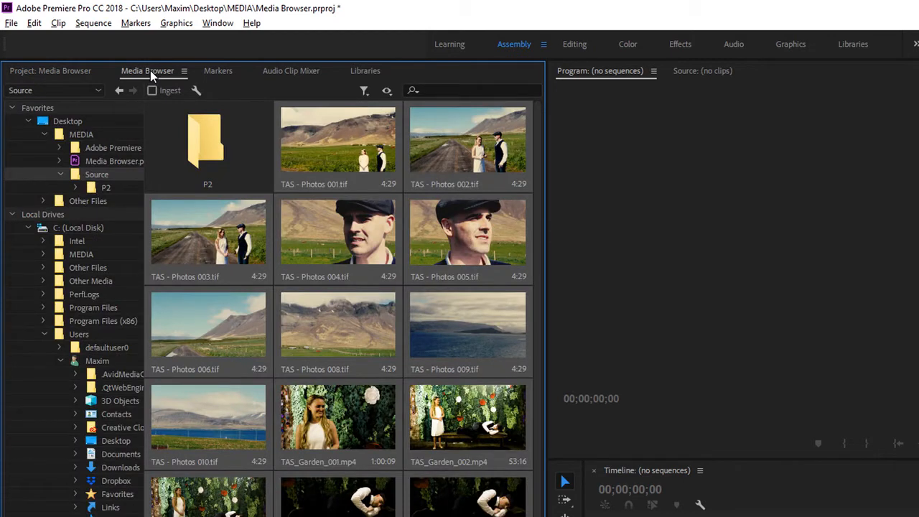
click(193, 140)
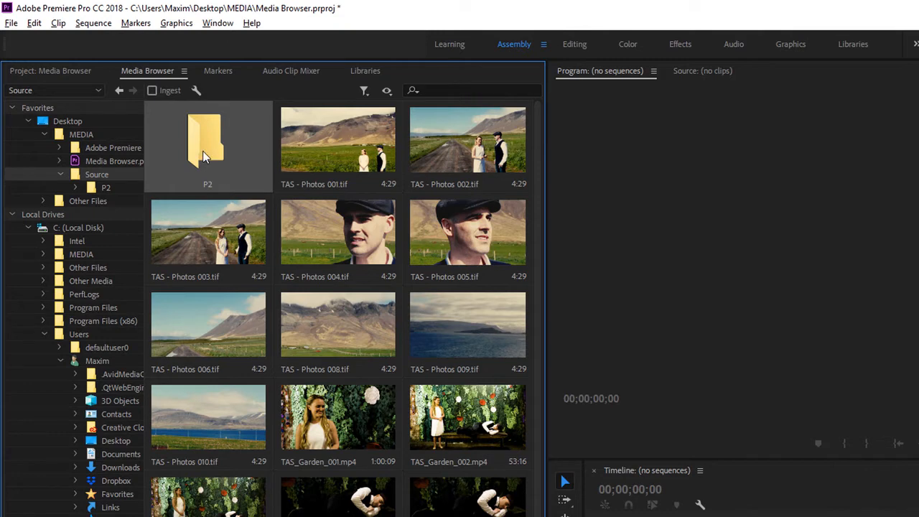
right_click(202, 150)
click(224, 176)
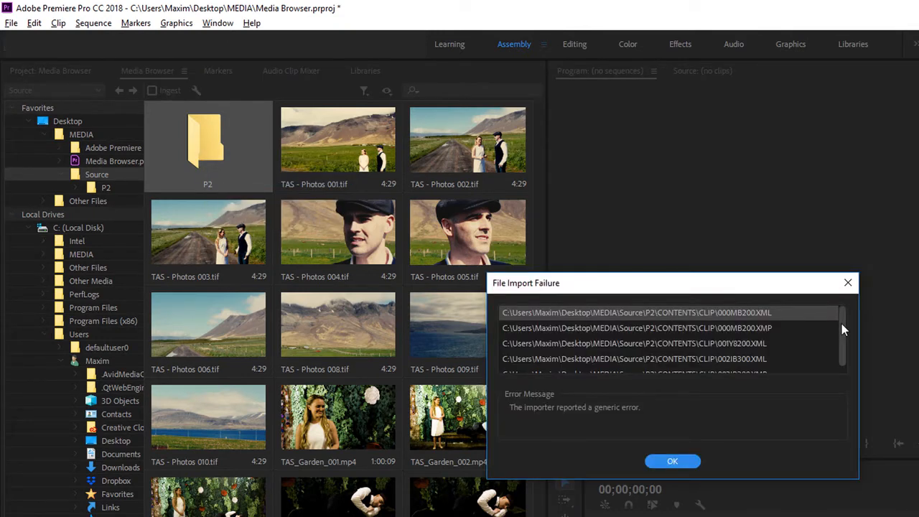
mouse_move(841, 325)
mouse_down()
mouse_move(842, 346)
mouse_move(846, 310)
mouse_up()
click(673, 461)
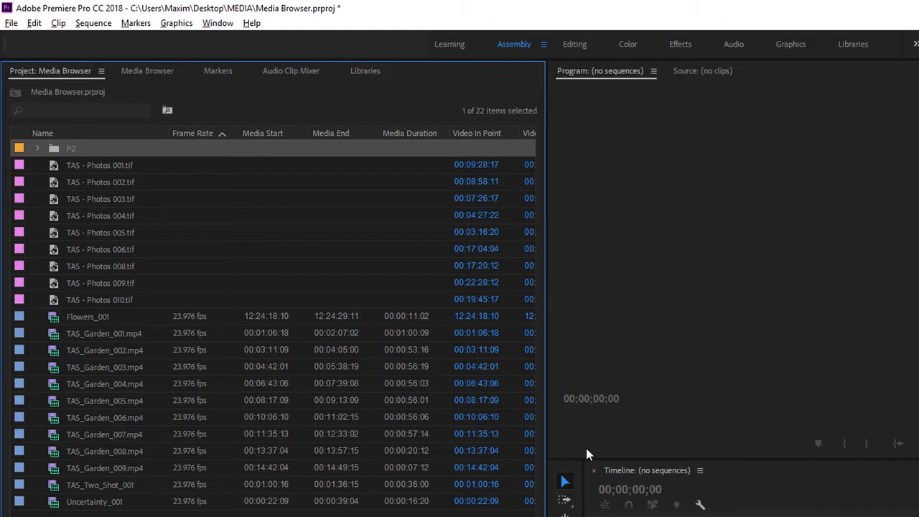
Expand the imported P2 bin through CONTENTS to ICON, and inspect the BMP files inside.
click(38, 148)
click(52, 166)
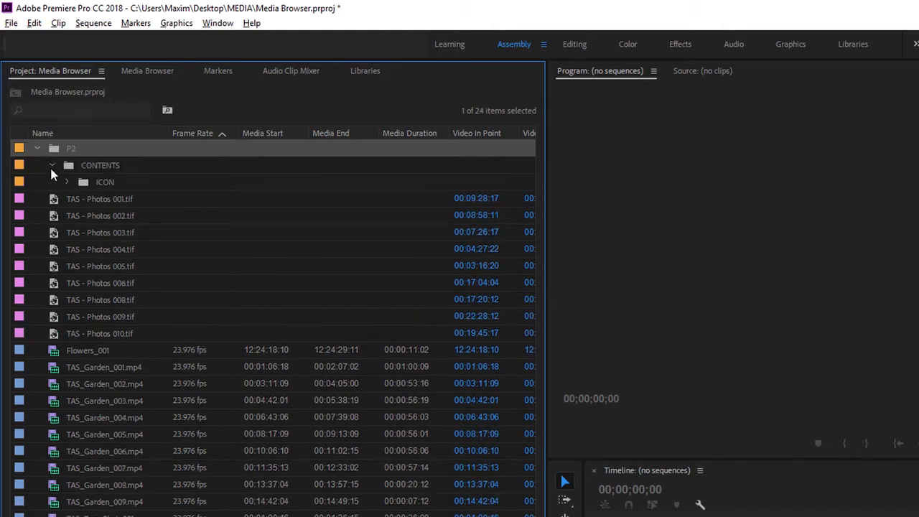
click(66, 182)
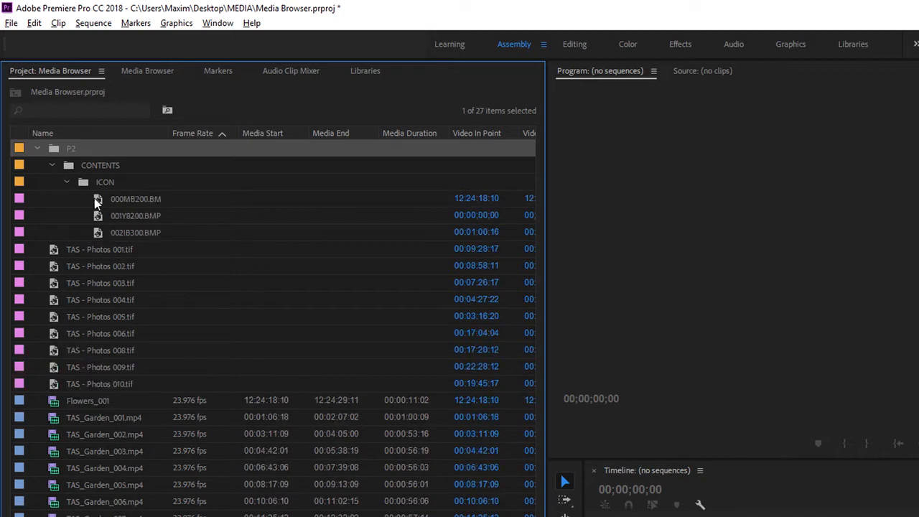
click(94, 198)
click(97, 222)
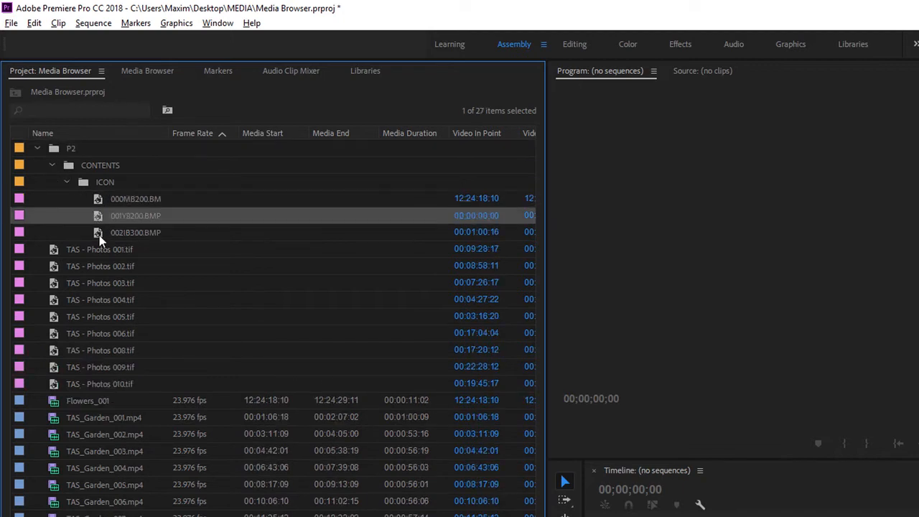
click(98, 231)
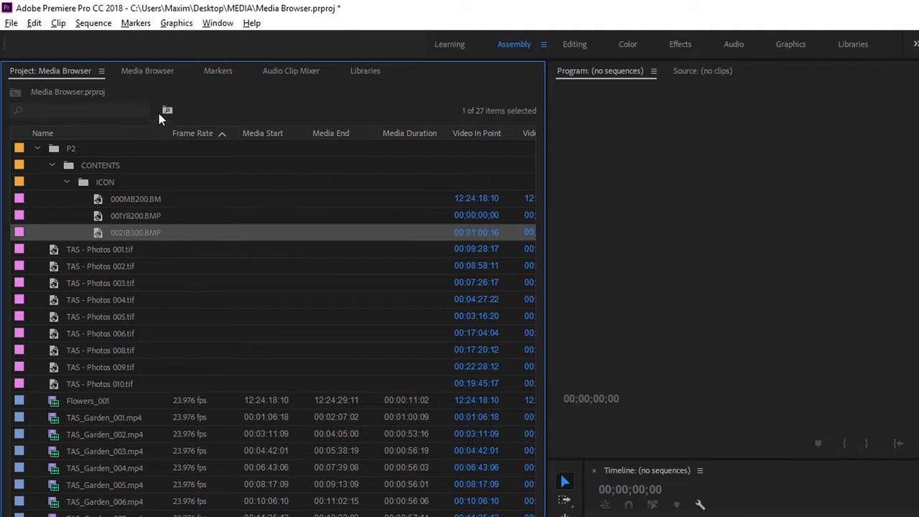
View the P2 folder's clips in the Media Browser again, and preview TAS_Garden_003.mp4 in the Source folder.
click(147, 72)
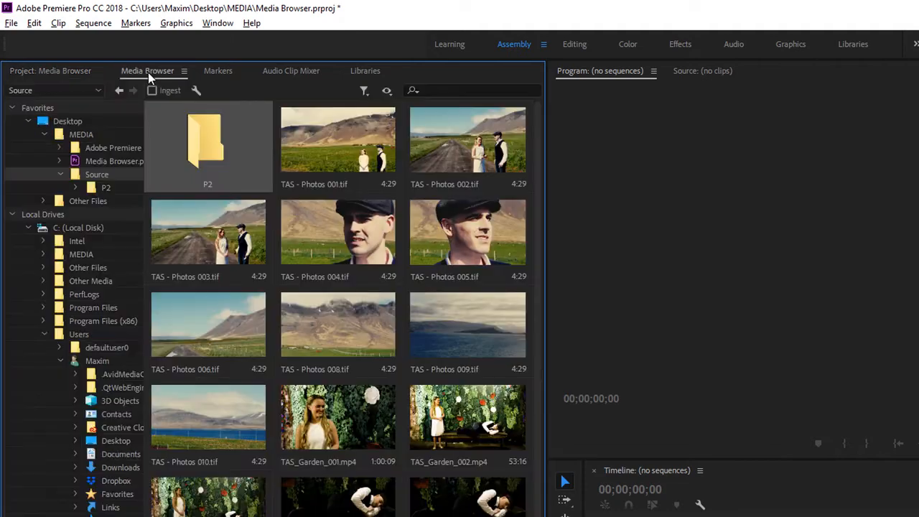
double_click(206, 145)
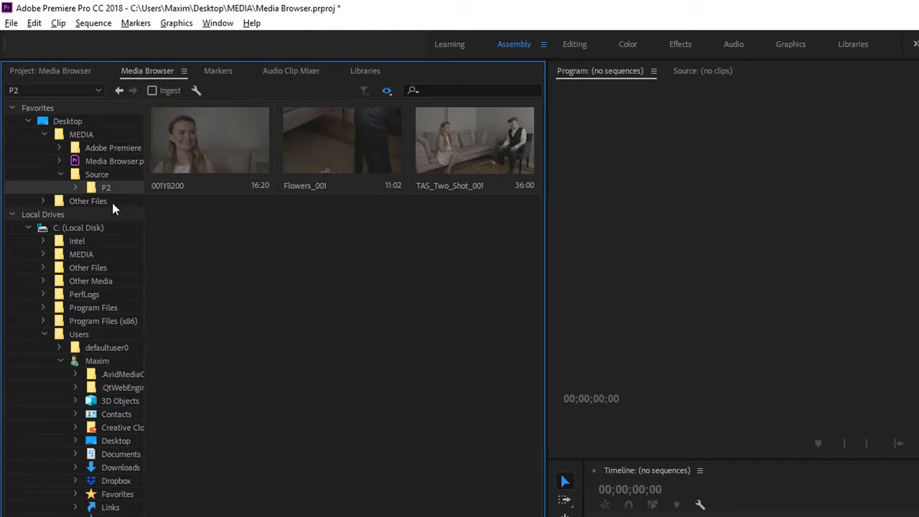
click(76, 175)
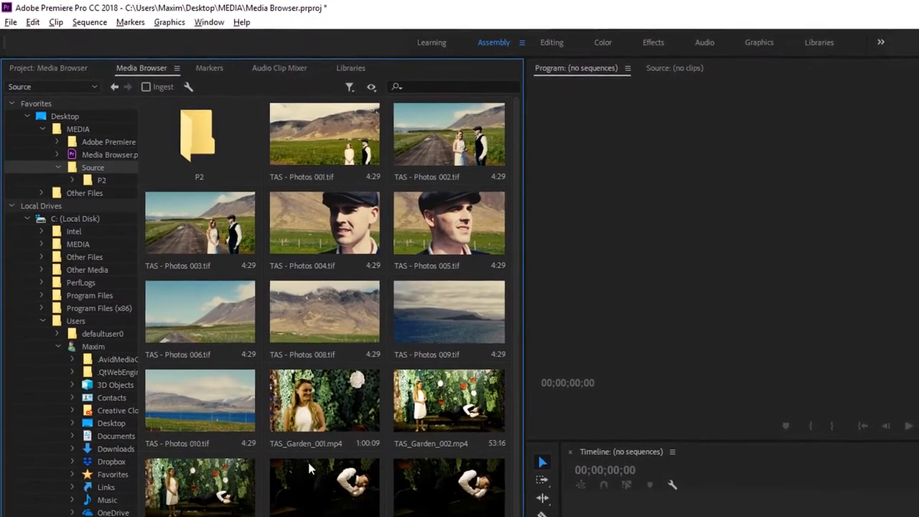
click(205, 463)
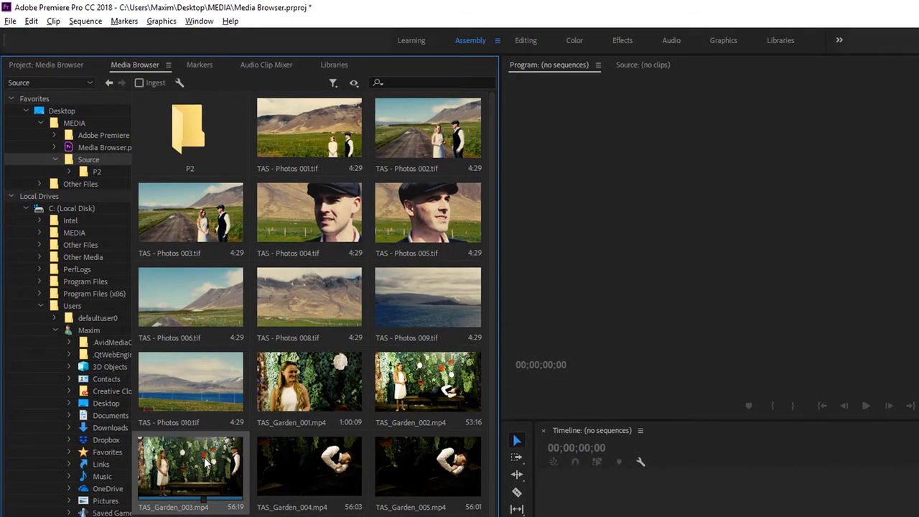
double_click(205, 464)
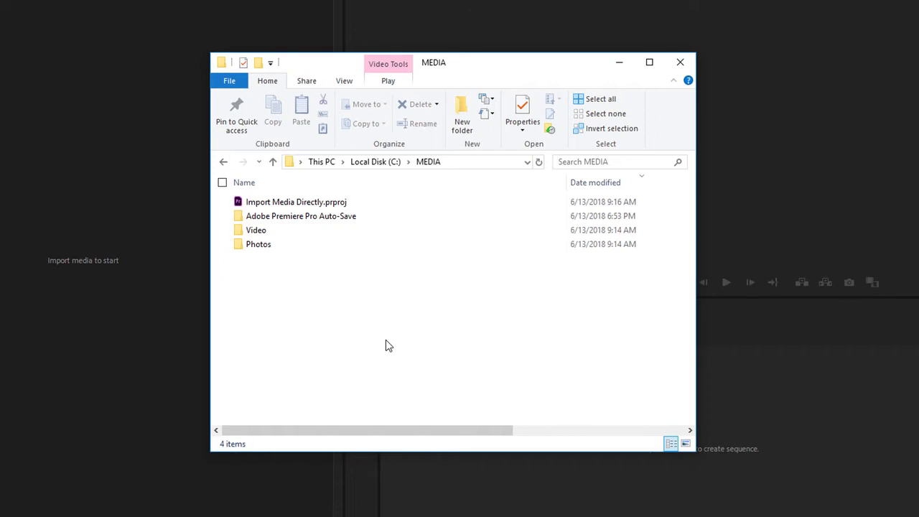
Look through the Photos and Video folders inside the MEDIA folder in File Explorer.
click(243, 204)
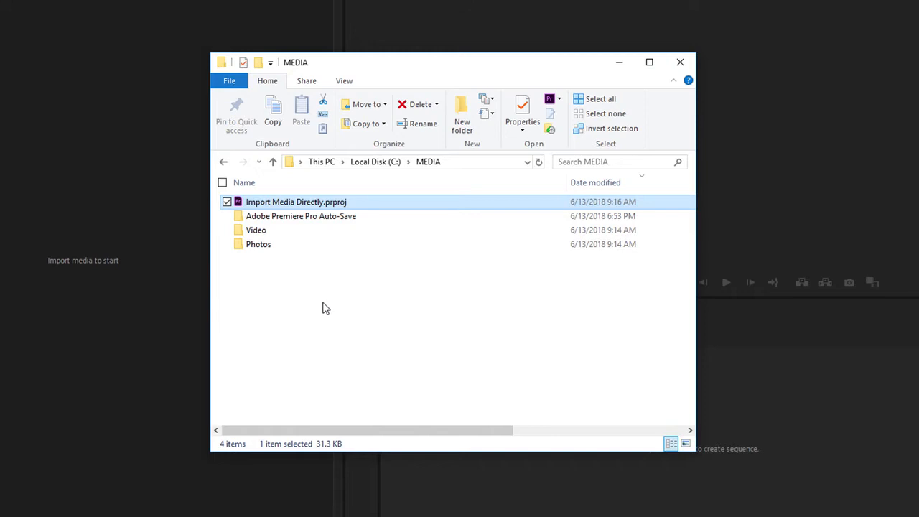
double_click(242, 246)
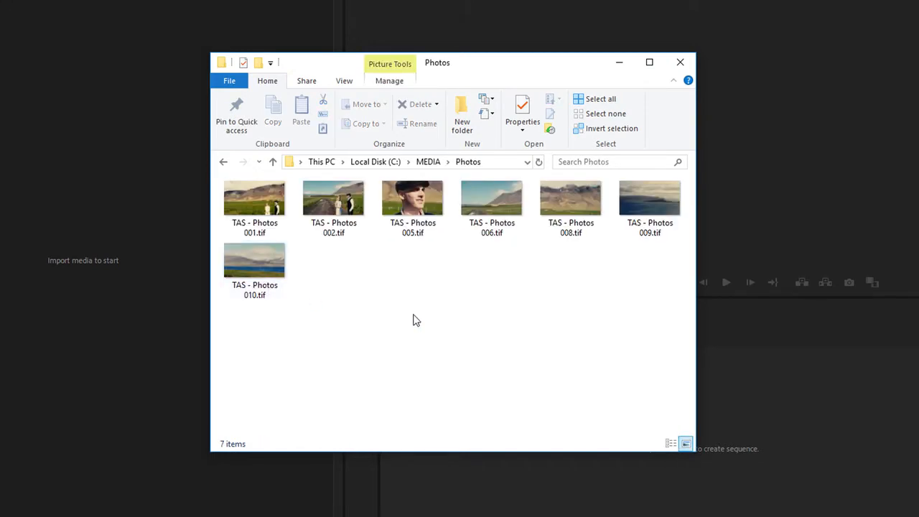
click(273, 162)
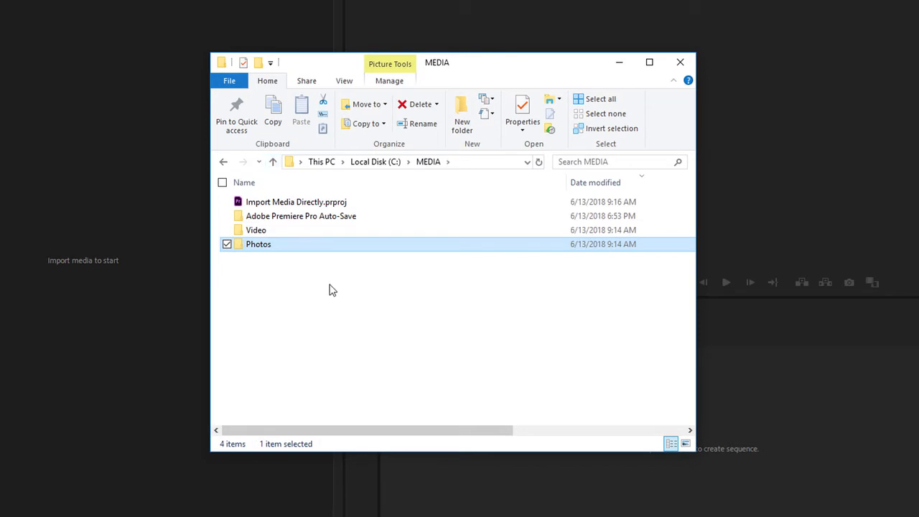
double_click(248, 230)
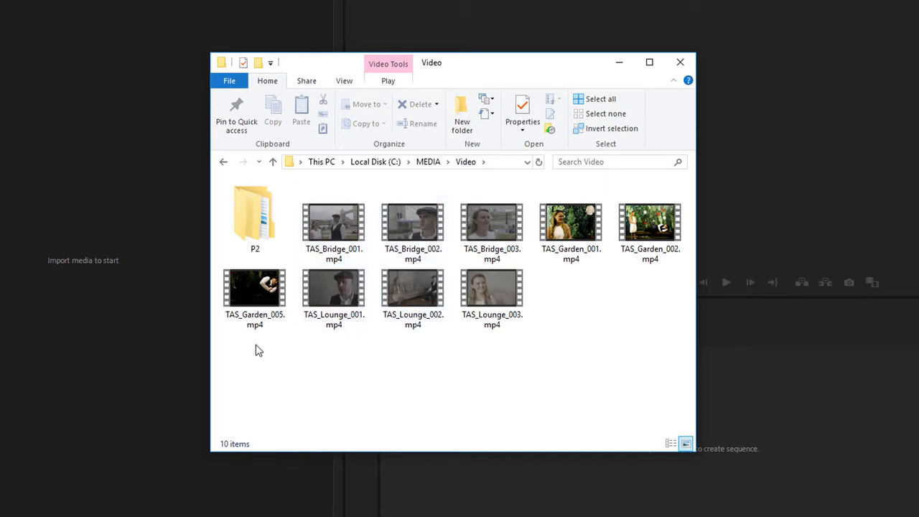
Create a new folder named Garden inside the MEDIA Video folder.
click(266, 227)
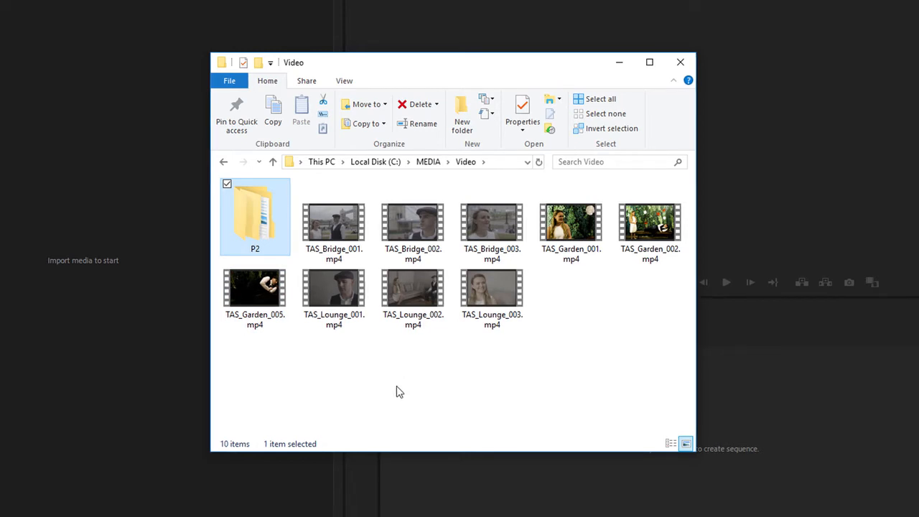
right_click(294, 361)
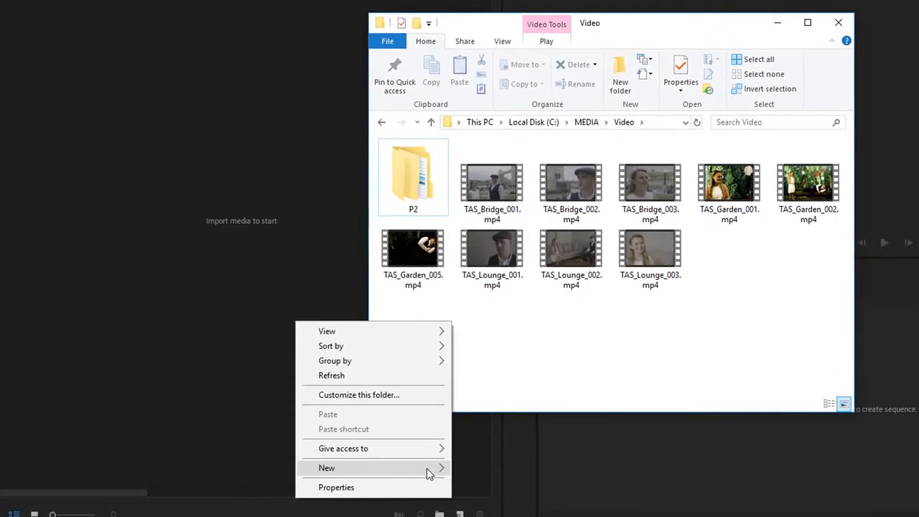
mouse_move(409, 474)
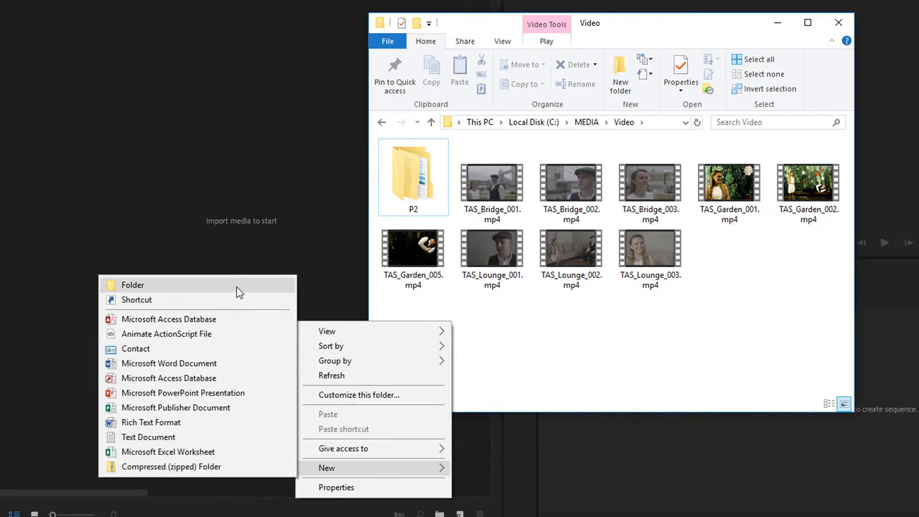
click(236, 286)
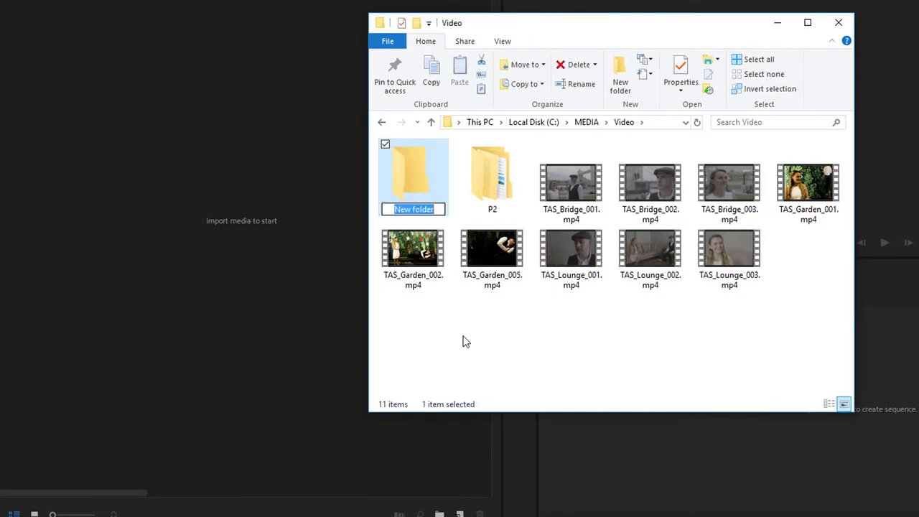
text(Garden)
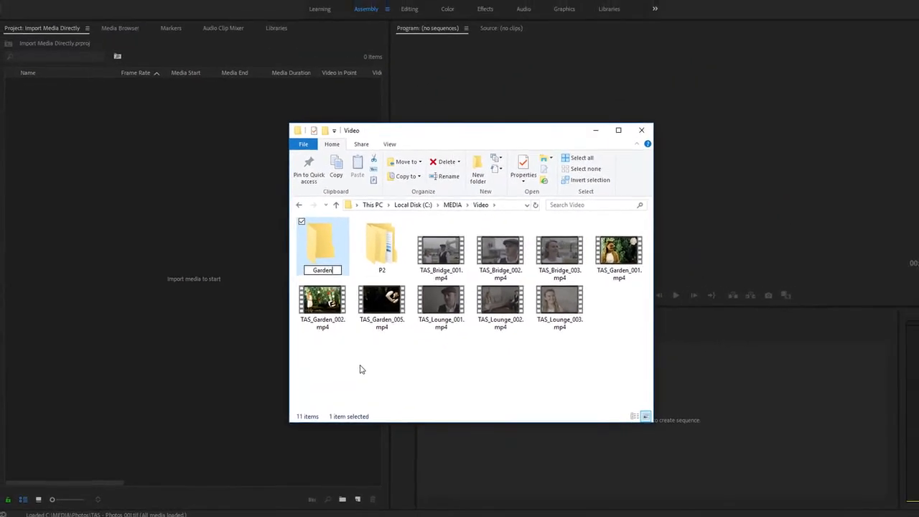
key(Return)
Move the clips TAS_Garden_001, TAS_Garden_002 and TAS_Garden_005 into the Garden folder.
drag(309, 309, 309, 257)
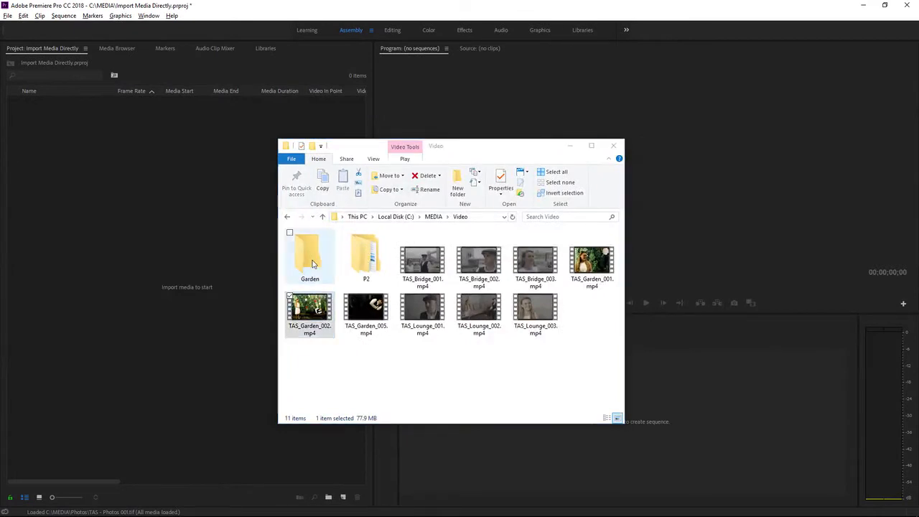
click(585, 266)
drag(585, 266, 314, 267)
drag(591, 260, 361, 261)
Create a folder named Bridge in the Video folder and move the three TAS_Bridge clips into it.
right_click(429, 335)
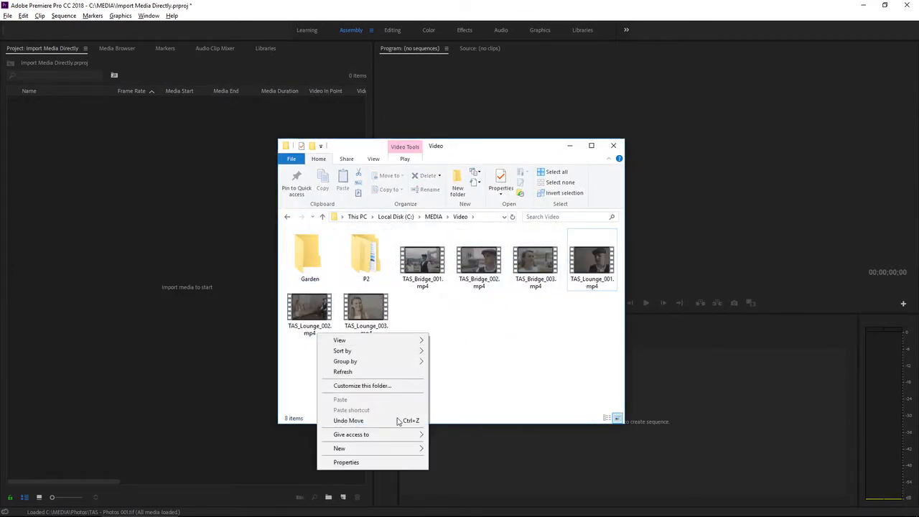
mouse_move(402, 448)
click(238, 319)
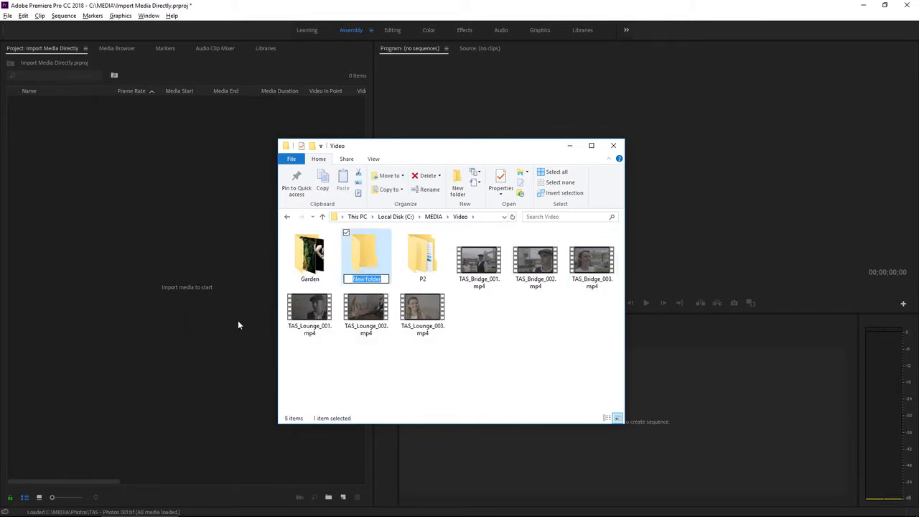
text(Bridge)
key(Return)
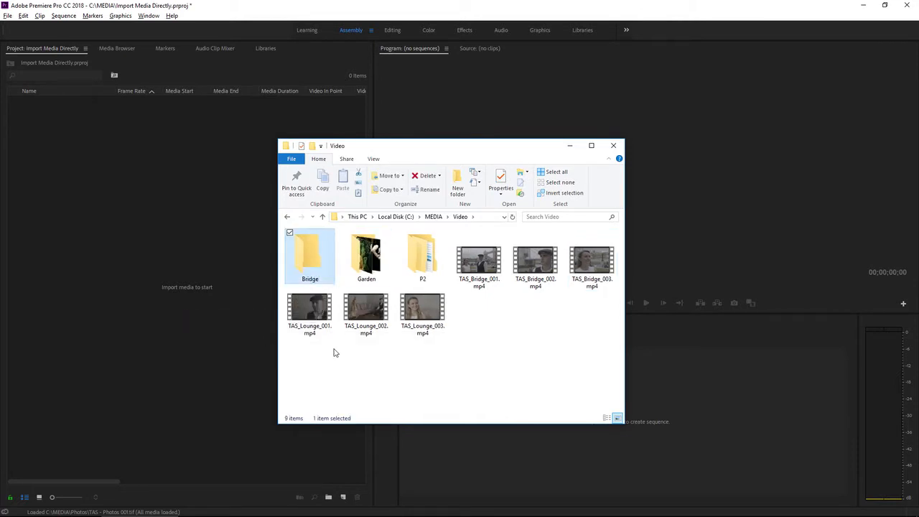
drag(597, 316, 455, 229)
drag(474, 260, 313, 264)
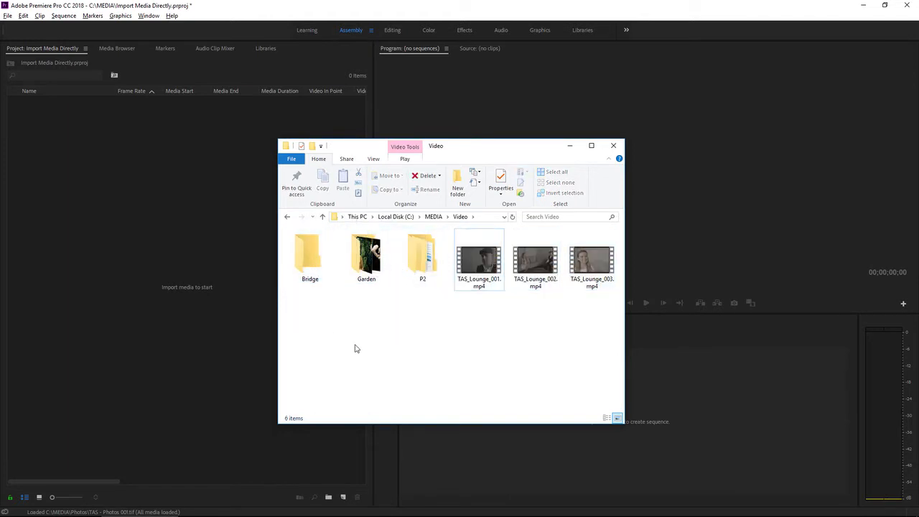
Create a folder named Lounge in the Video folder and move the three TAS_Lounge clips into it.
right_click(360, 314)
mouse_move(437, 432)
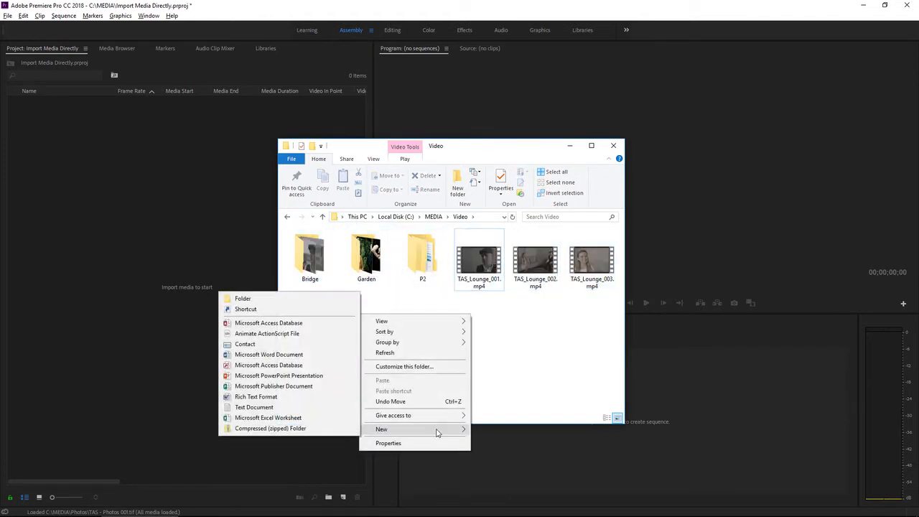
click(277, 298)
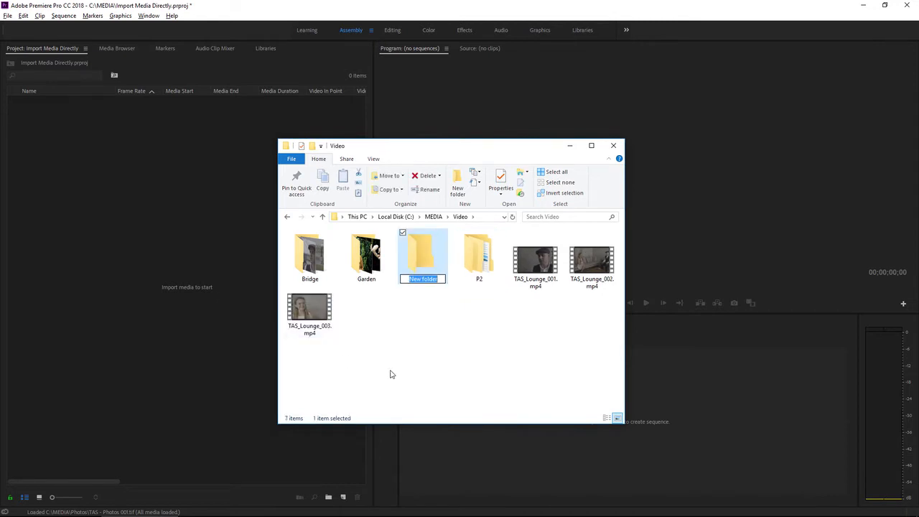
text(Lounge)
key(Return)
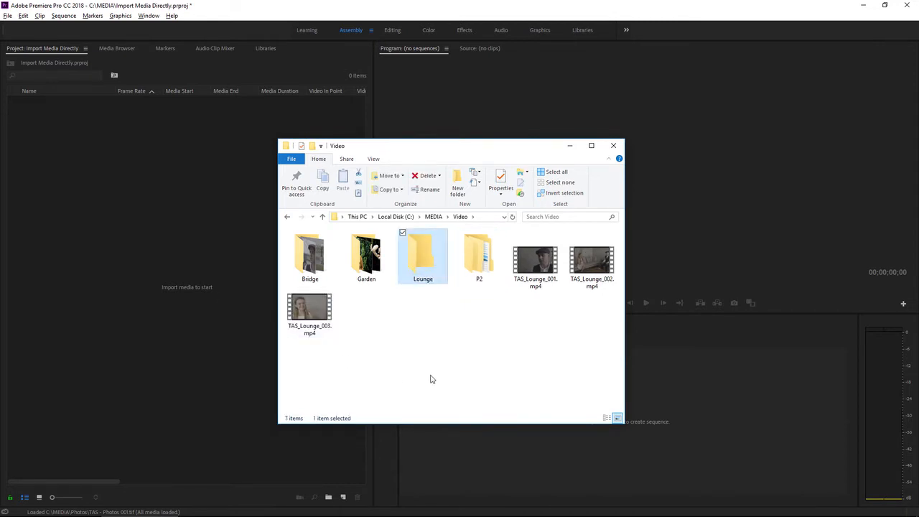
drag(619, 310, 437, 267)
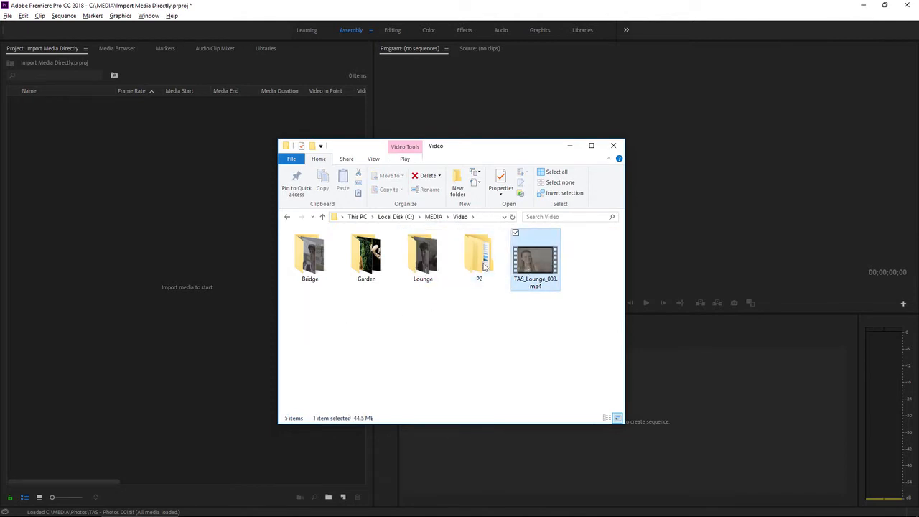
drag(535, 259, 423, 258)
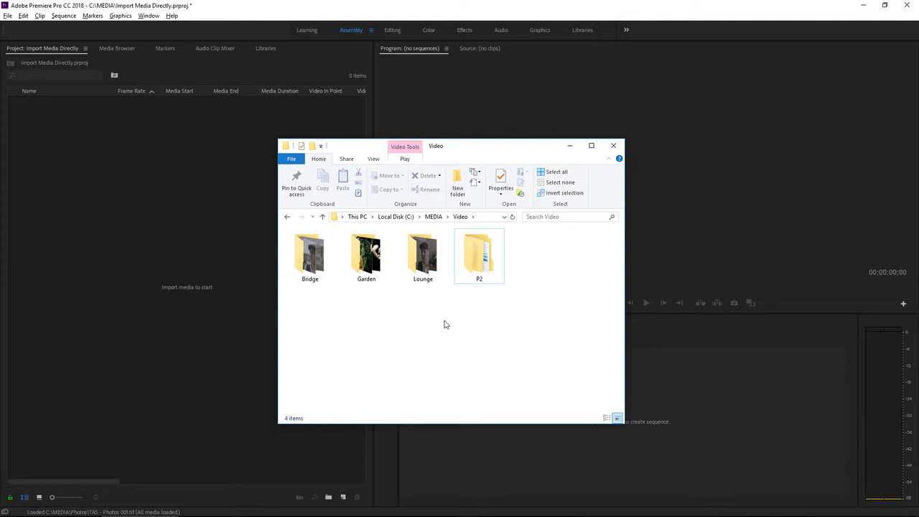
Switch to Premiere Pro, import the whole Bridge folder from MEDIA\Video into the project, and expand its bin.
click(201, 235)
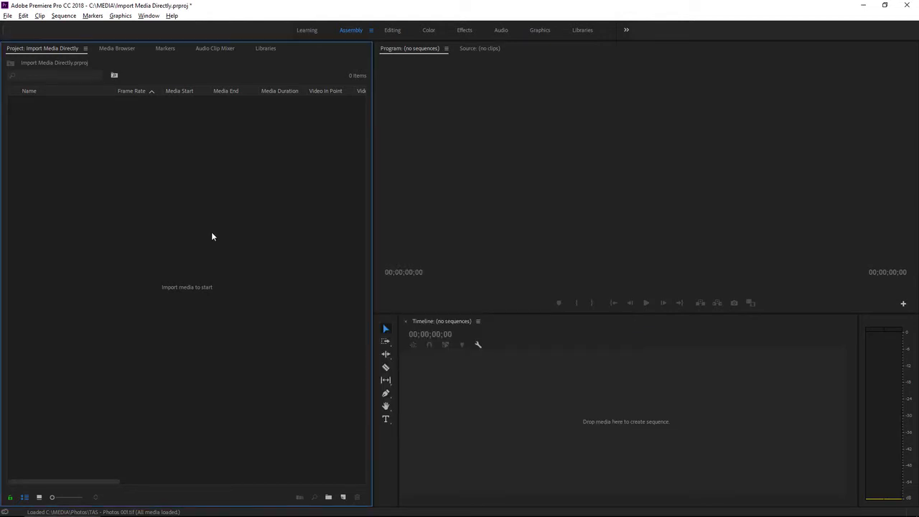
click(7, 15)
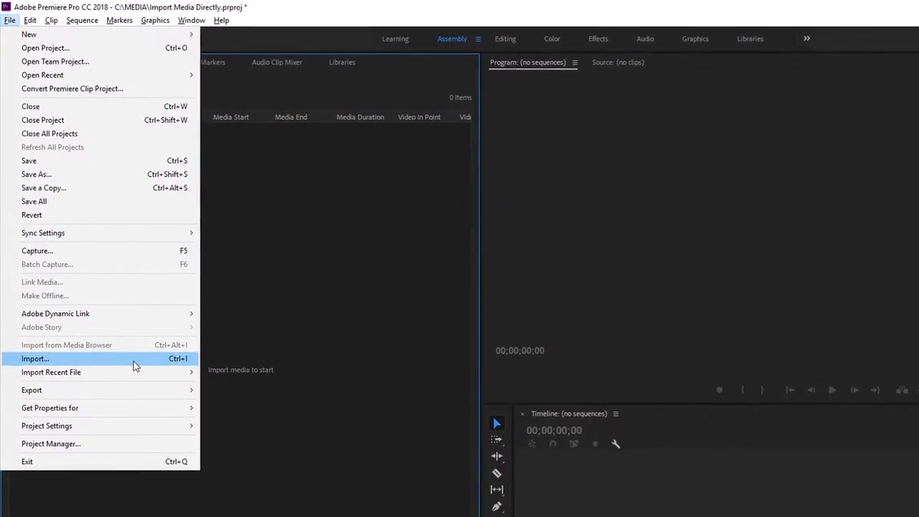
click(133, 363)
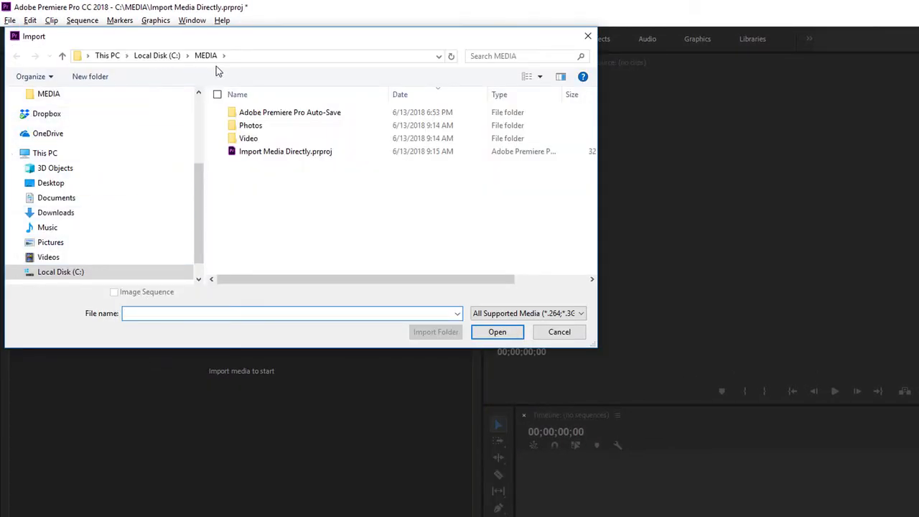
double_click(246, 139)
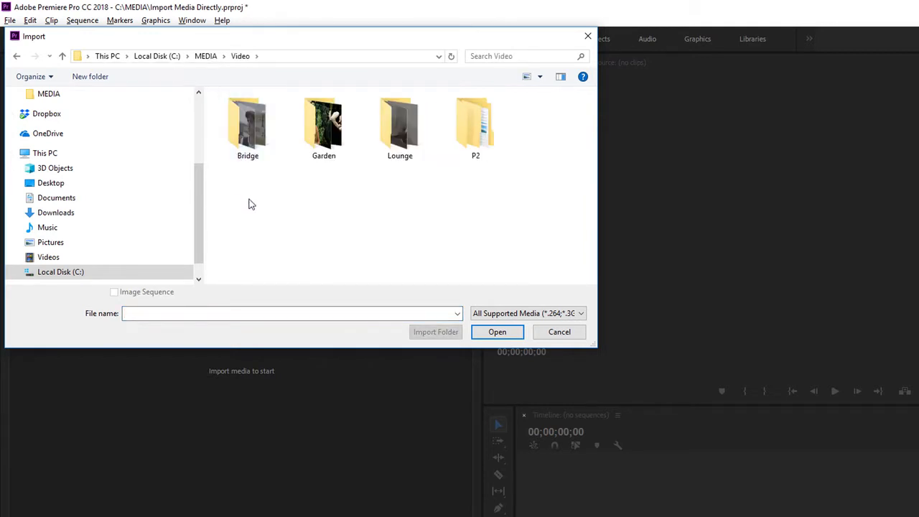
click(250, 135)
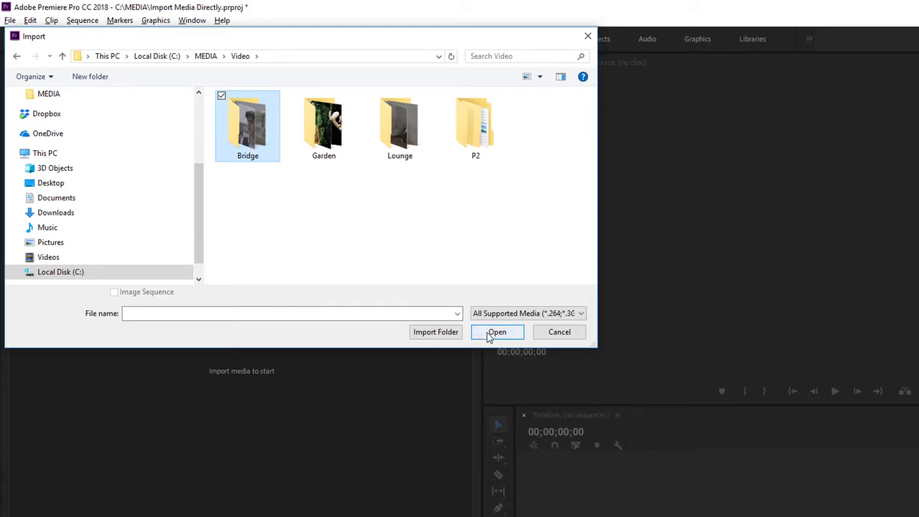
click(436, 333)
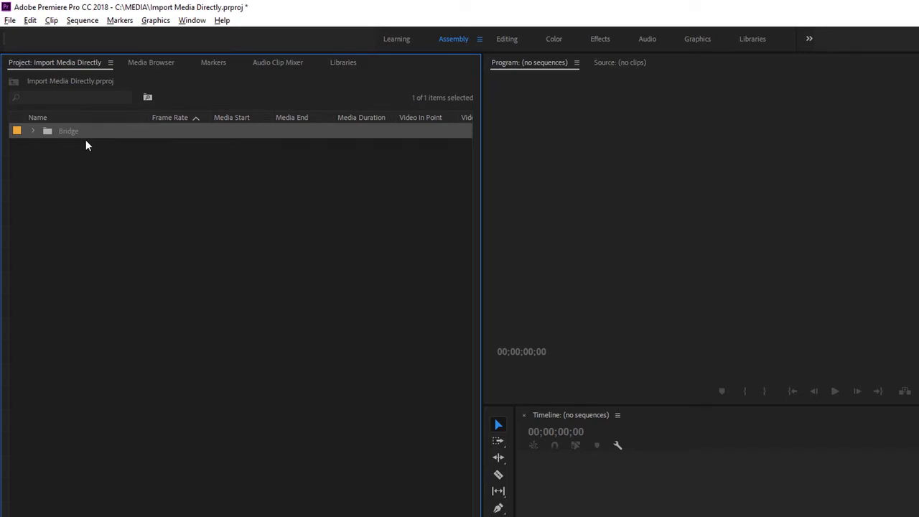
click(33, 132)
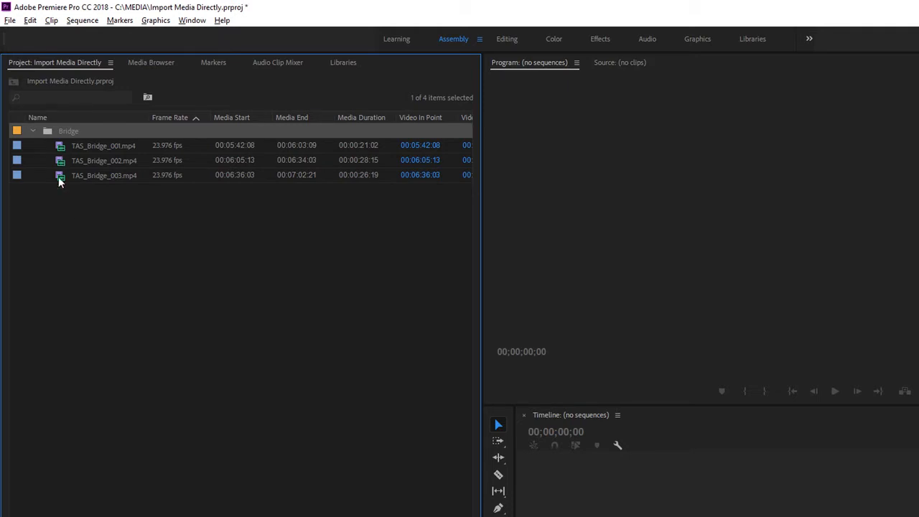
Import the whole P2 folder from MEDIA\Video into the project and dismiss the import report.
double_click(112, 249)
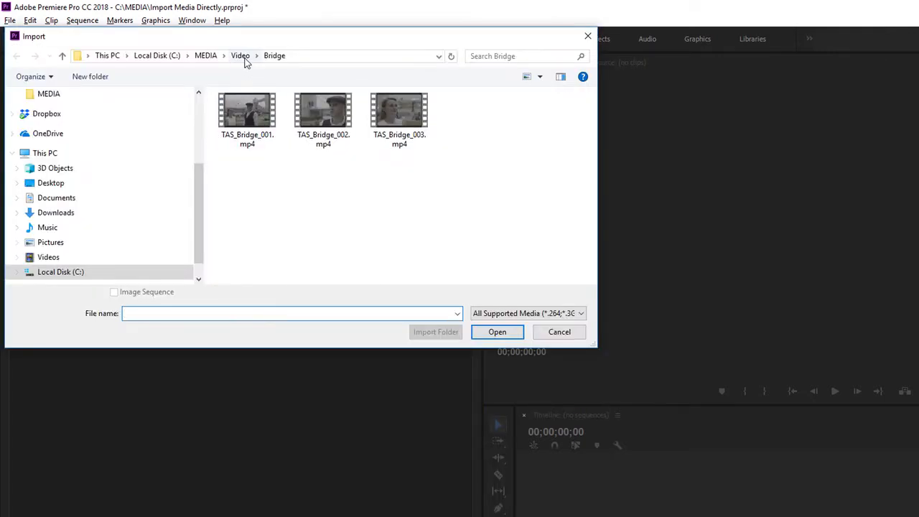
click(241, 58)
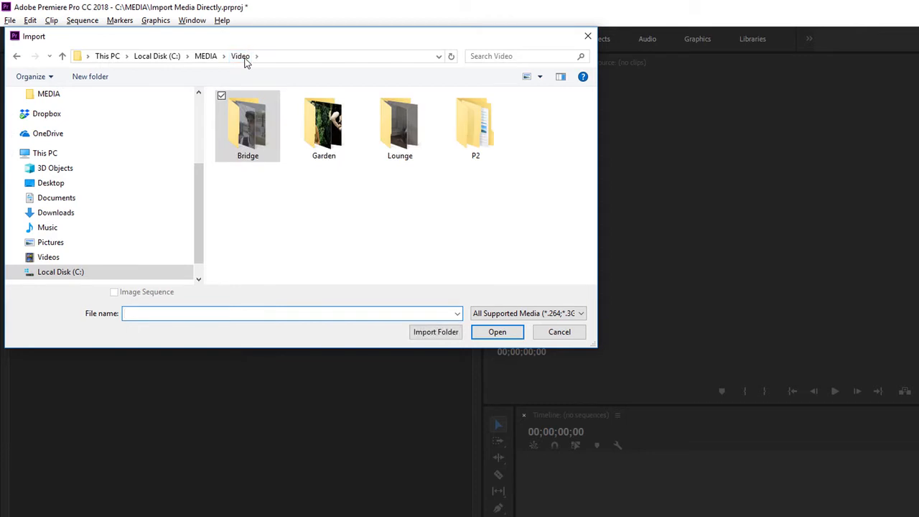
click(488, 138)
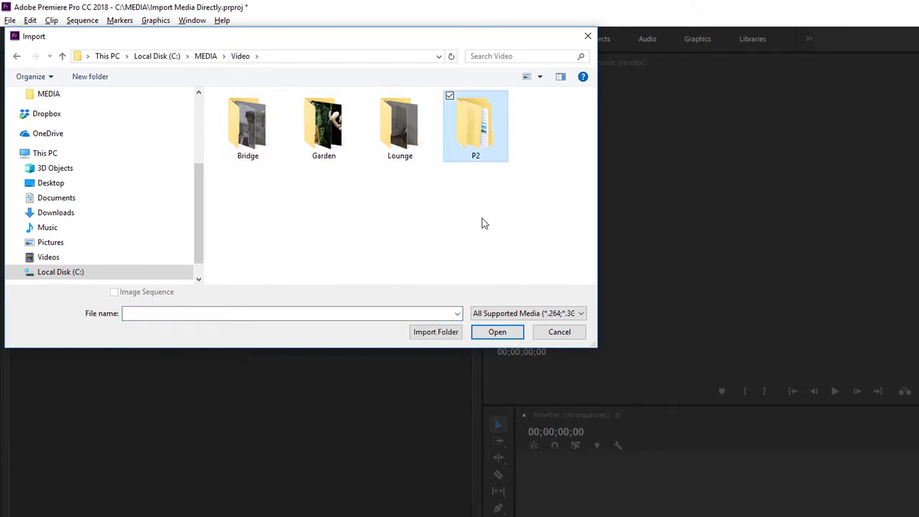
click(436, 332)
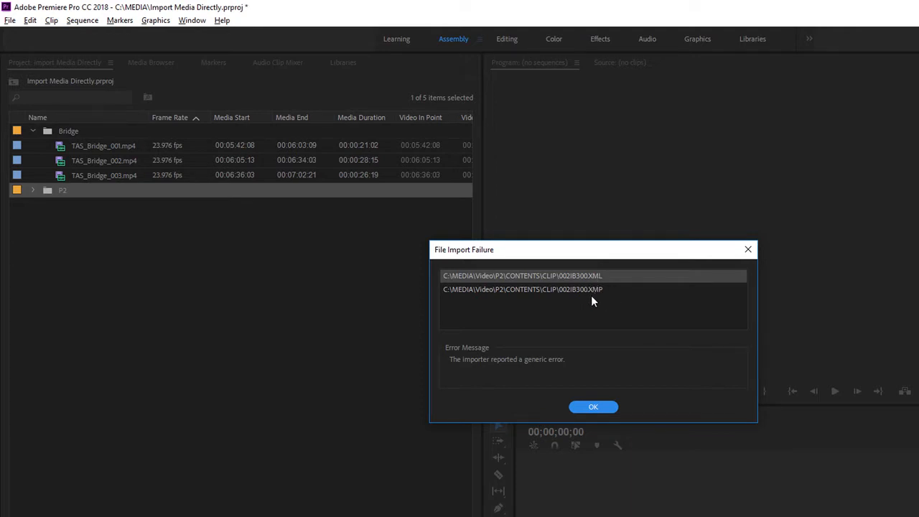
click(593, 407)
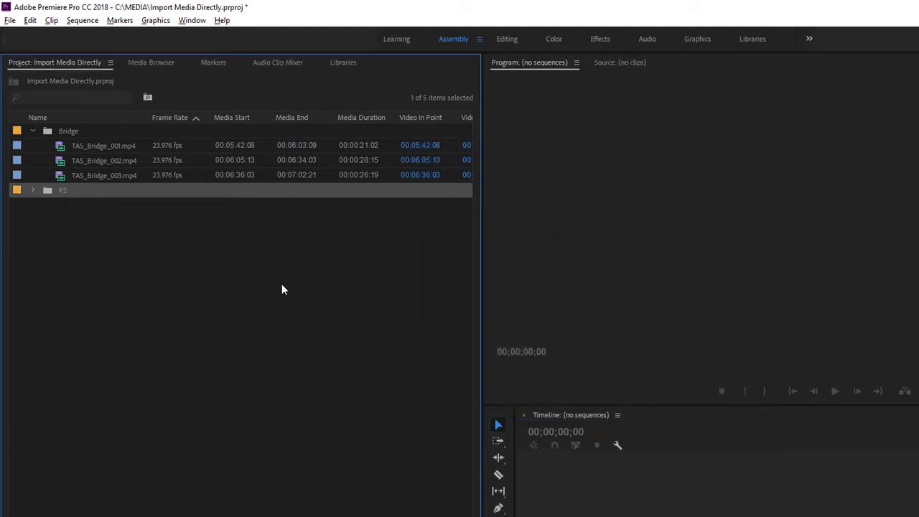
Expand the P2 bin through CONTENTS to AVCLIP to inspect the imported files, and collapse the P2 bin again.
click(33, 191)
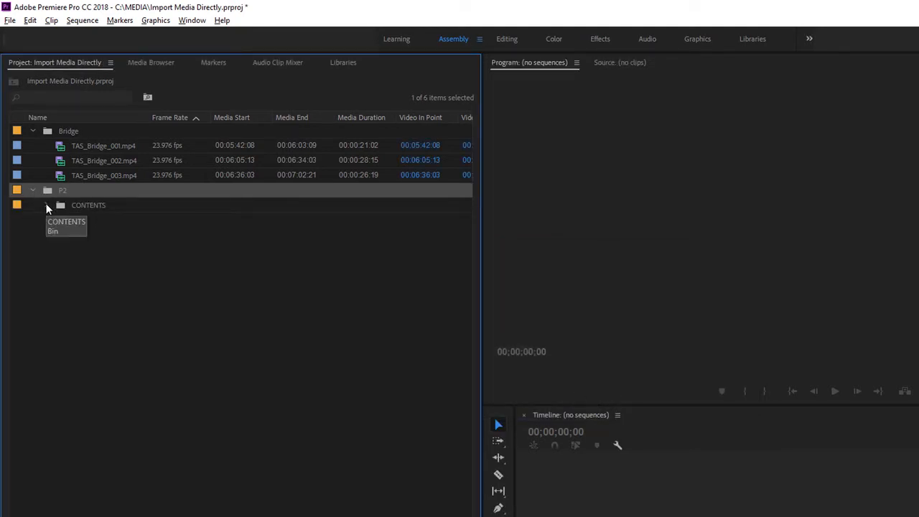
click(46, 206)
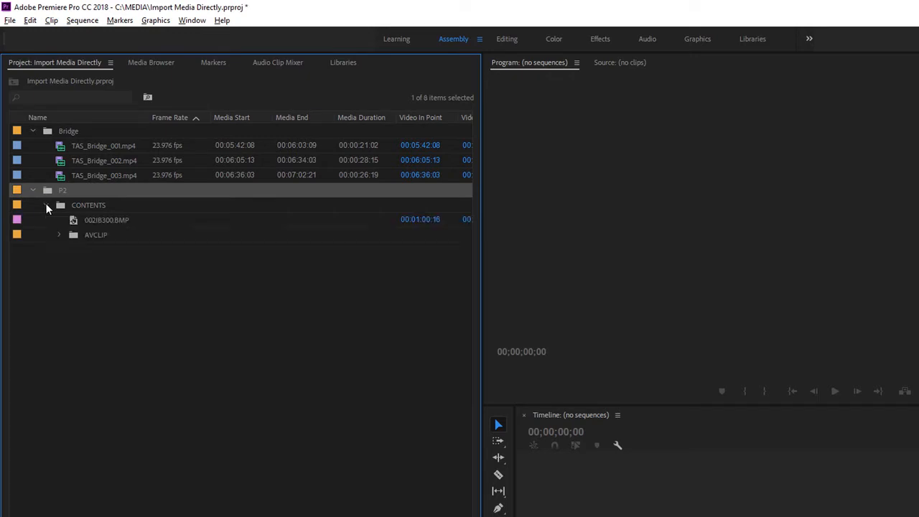
click(59, 236)
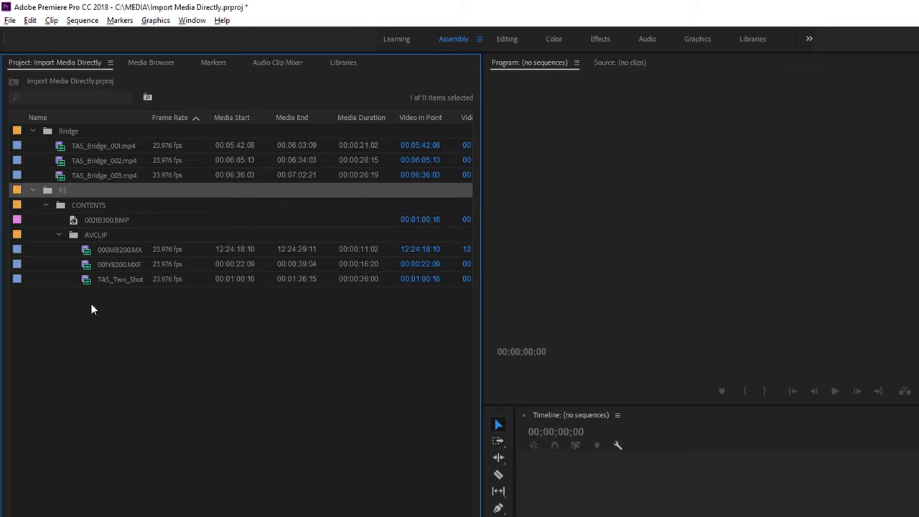
click(33, 191)
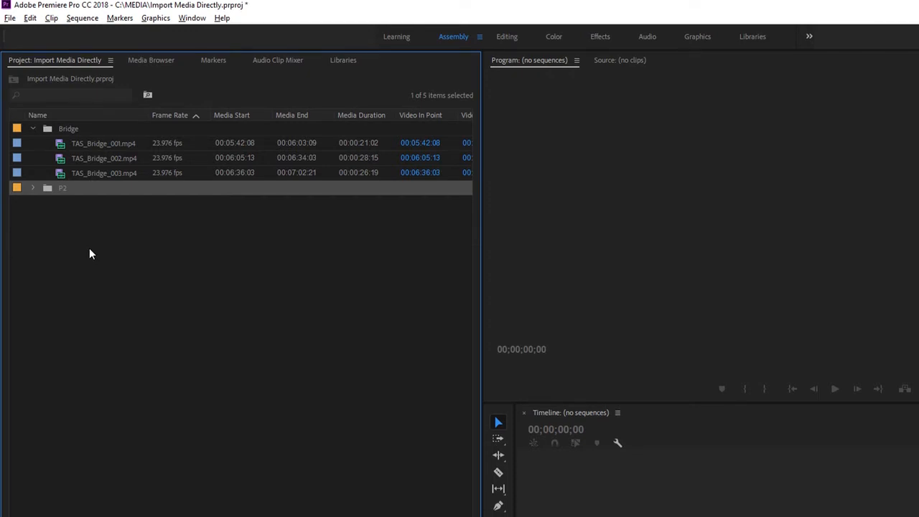
Switch to File Explorer, open the Garden folder, and import TAS_Garden_002.mp4 from there directly into the project.
key(alt+Tab)
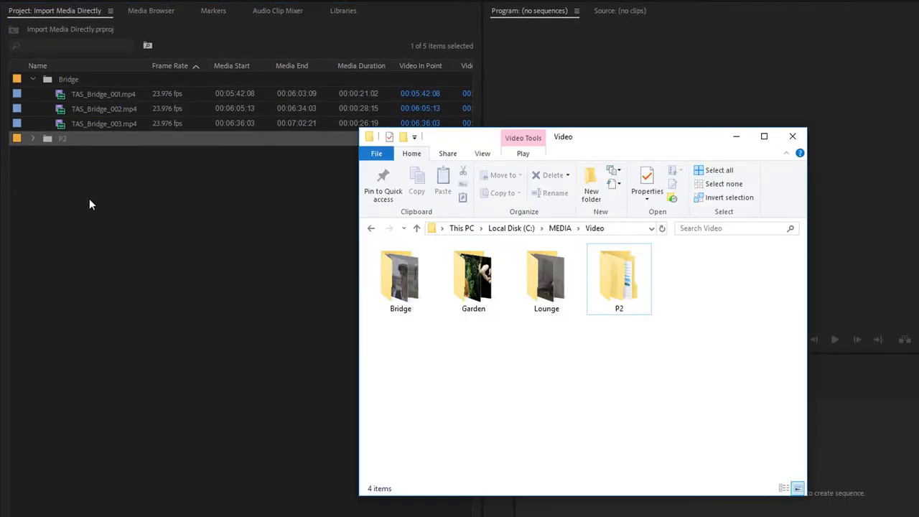
double_click(488, 307)
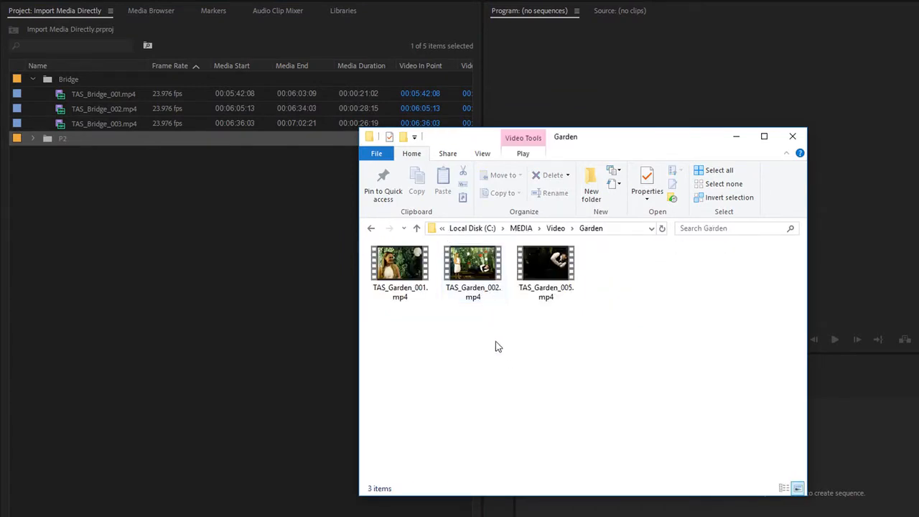
click(451, 294)
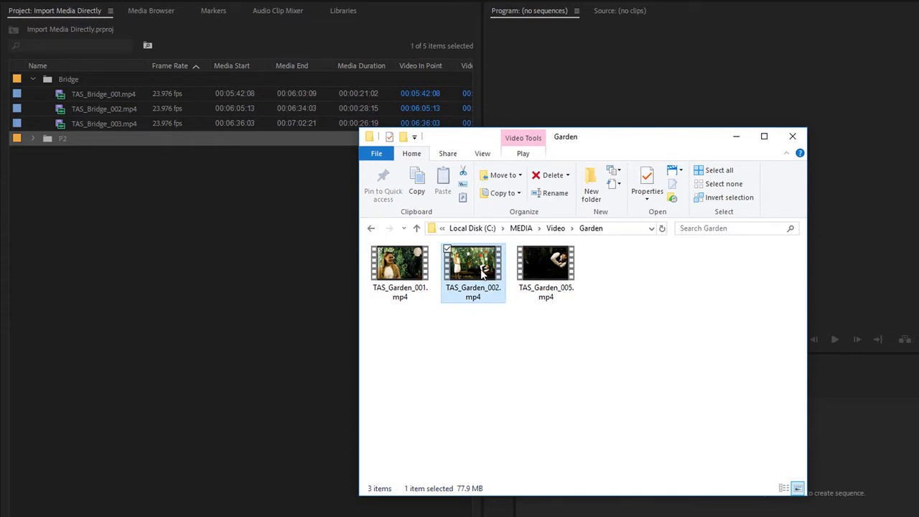
drag(482, 274, 250, 277)
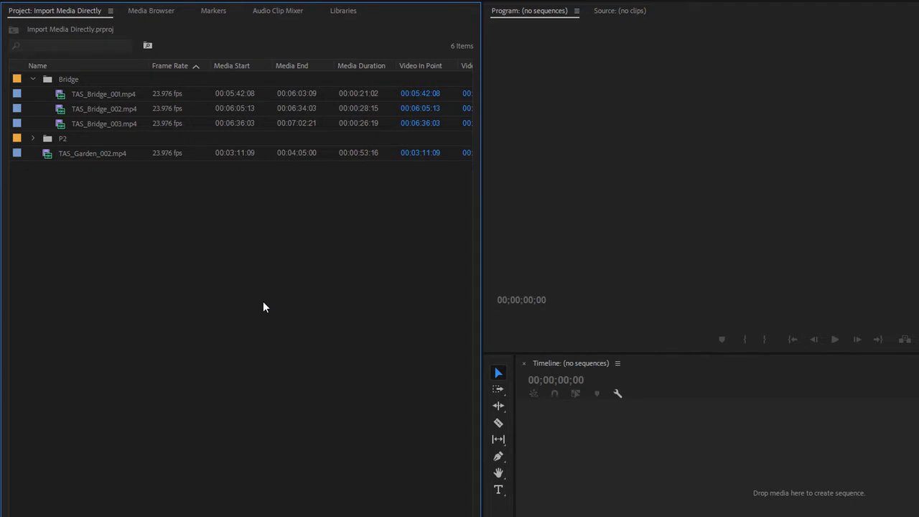
Switch to File Explorer, import the whole Garden folder from MEDIA\Video directly into the project, and expand its bin.
key(alt+Tab)
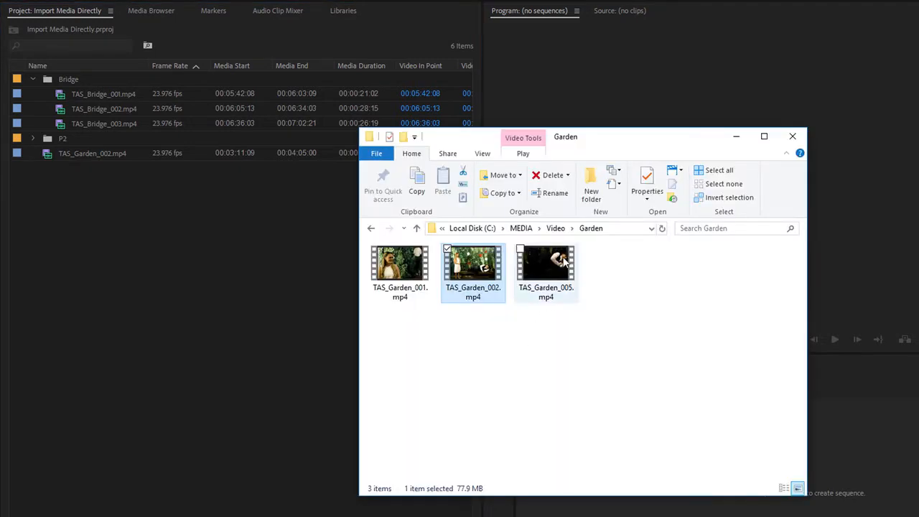
click(556, 229)
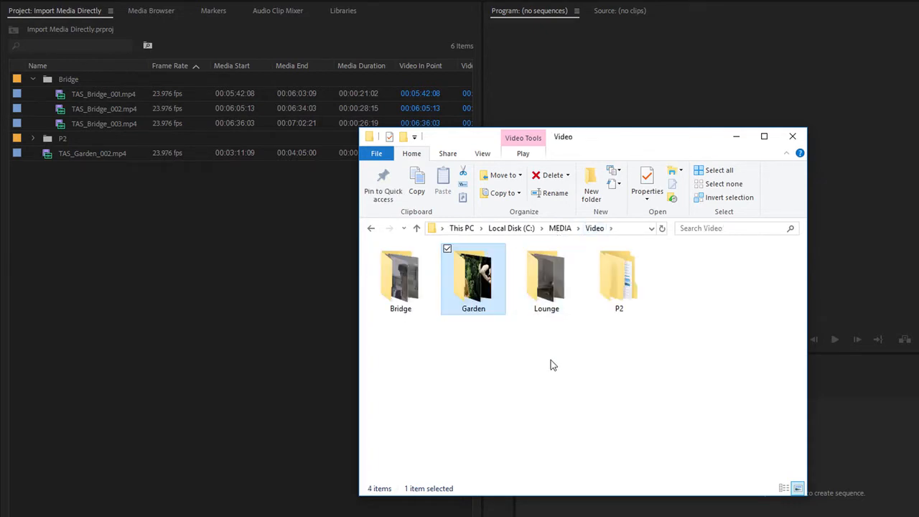
drag(483, 287, 202, 305)
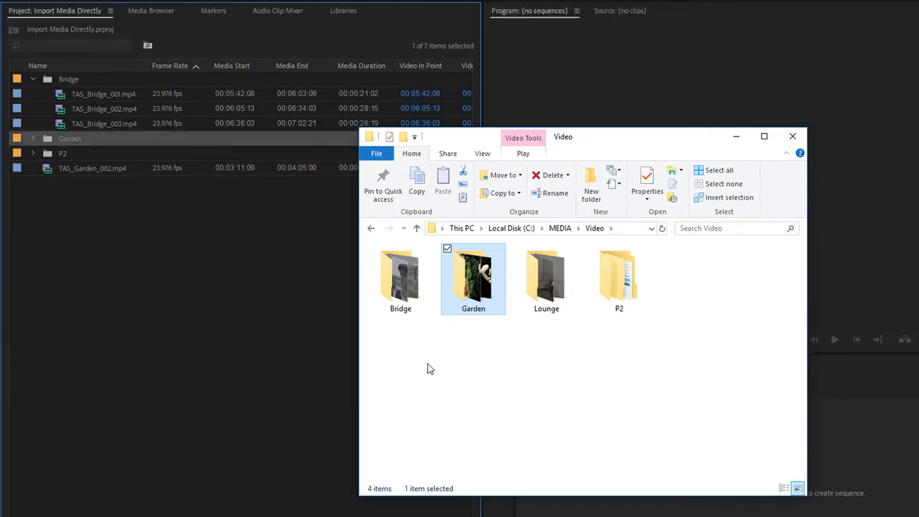
click(33, 137)
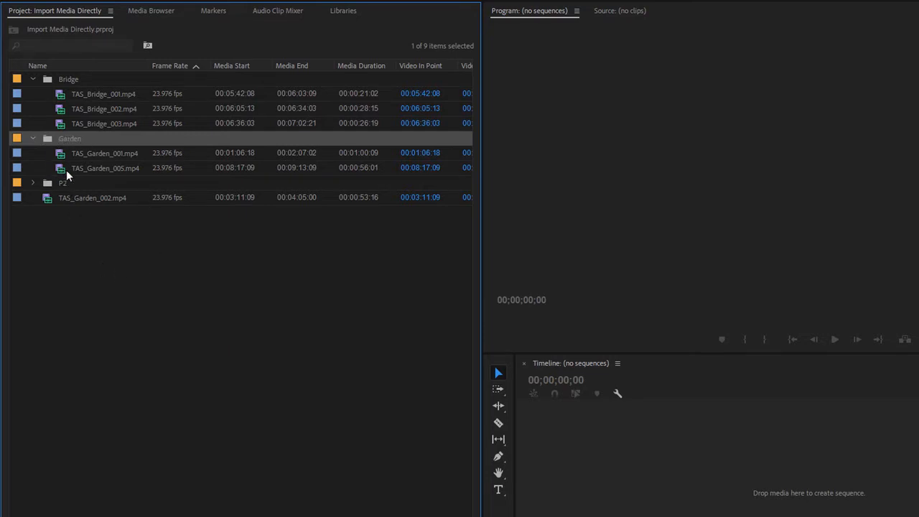
click(165, 252)
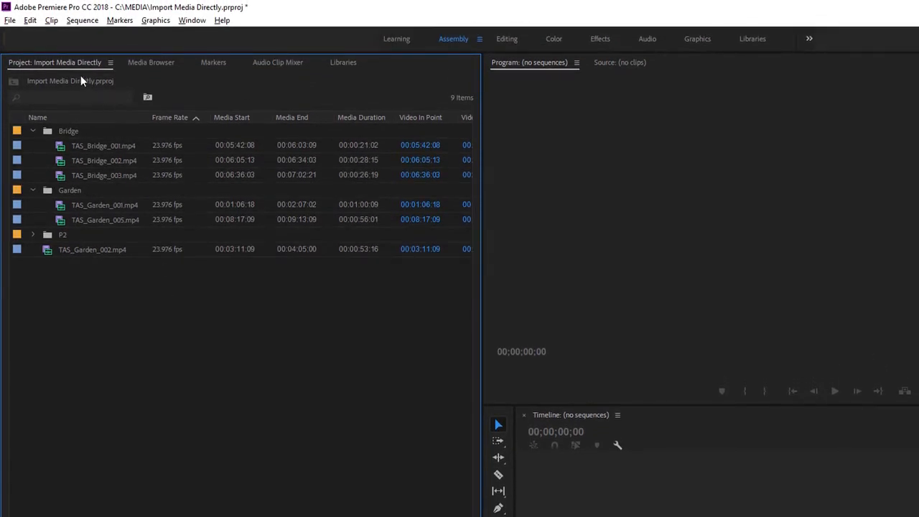
Open the Media preferences to review the import options, and close them without changing anything.
click(31, 18)
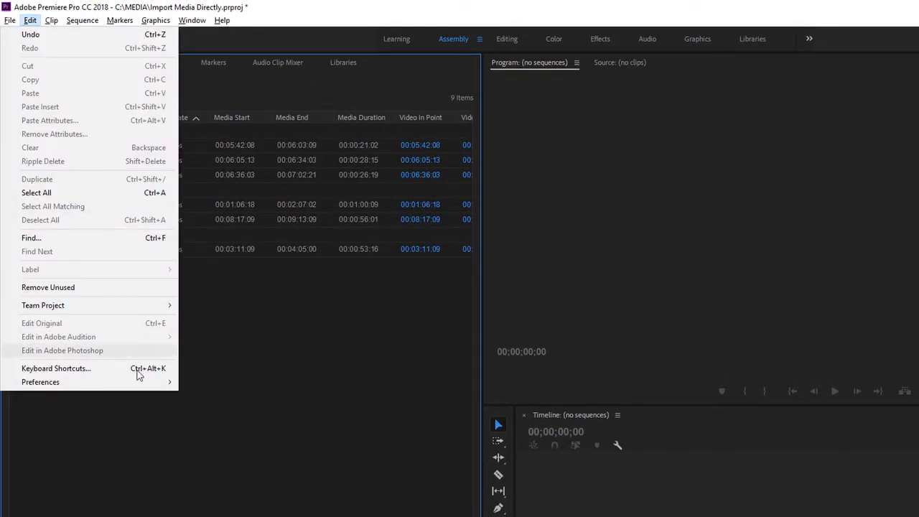
mouse_move(147, 382)
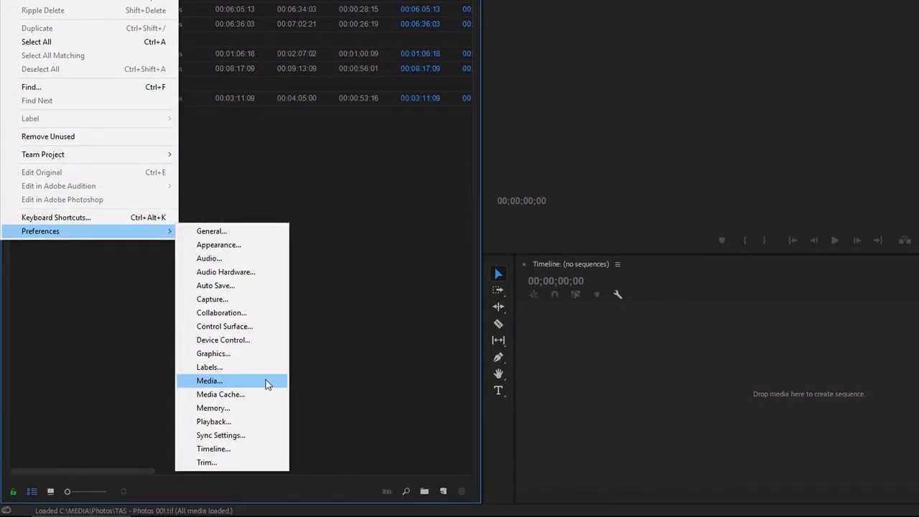
click(262, 384)
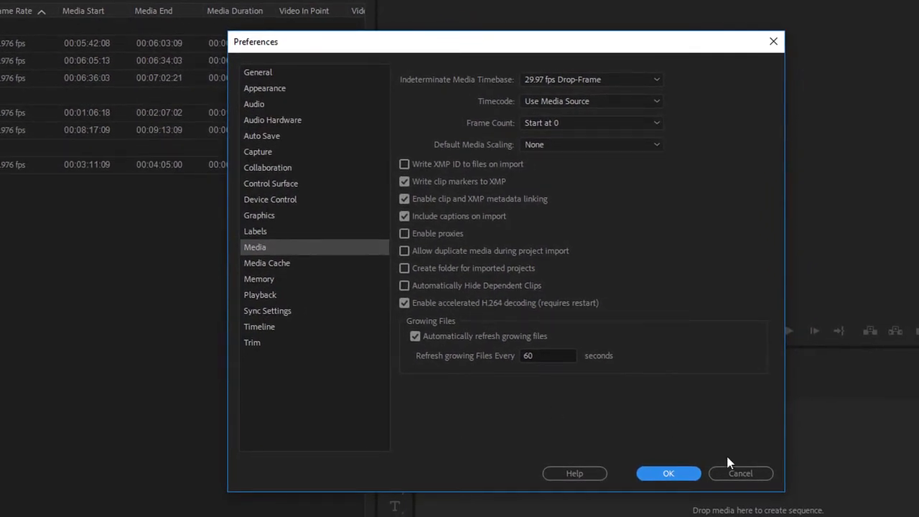
click(734, 472)
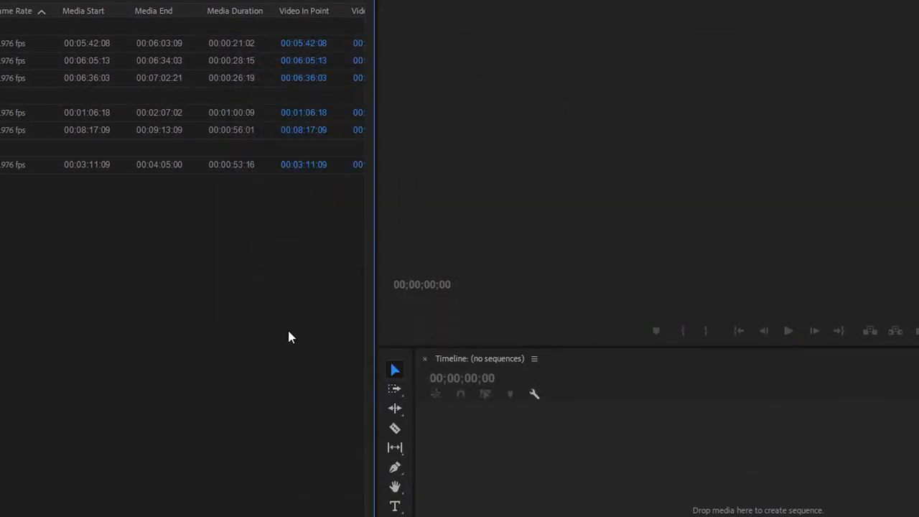
Switch to File Explorer, open the Lounge folder, and add TAS_Lounge_003.mp4 directly to the empty timeline to create a matching sequence.
key(alt+Tab)
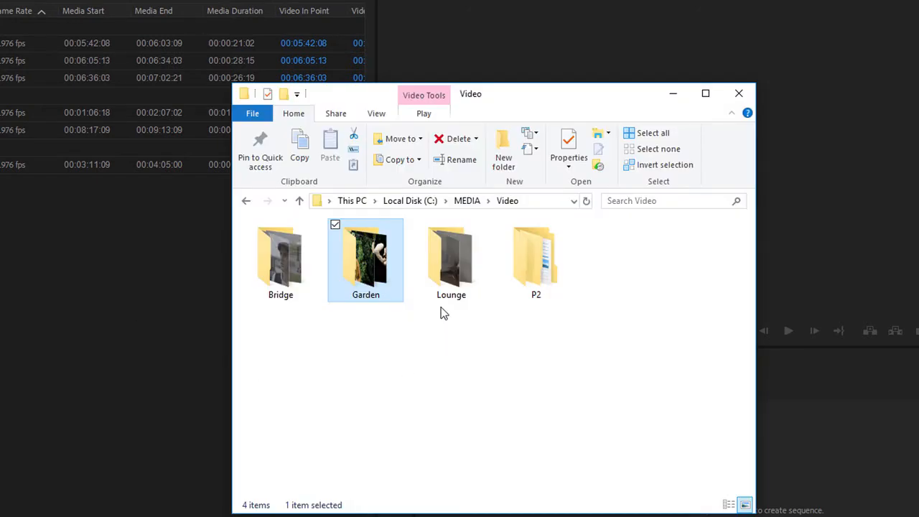
double_click(445, 272)
click(441, 260)
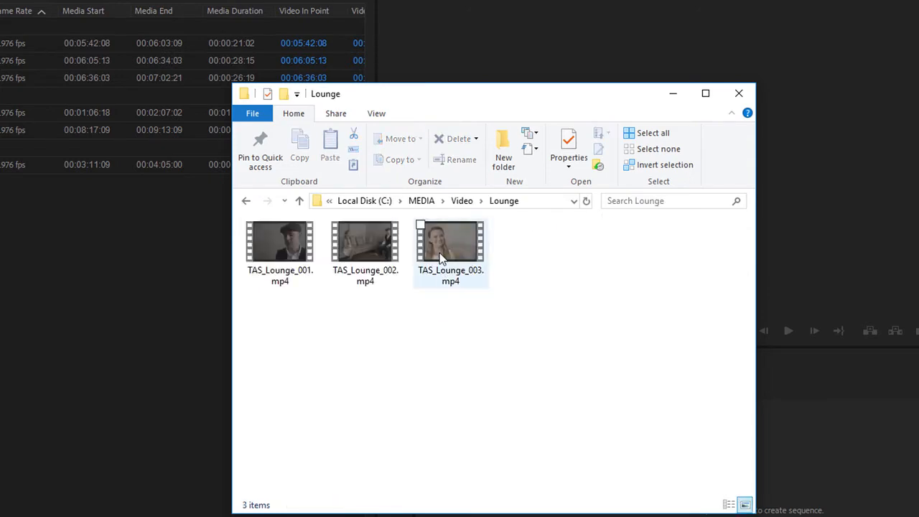
drag(442, 265, 831, 474)
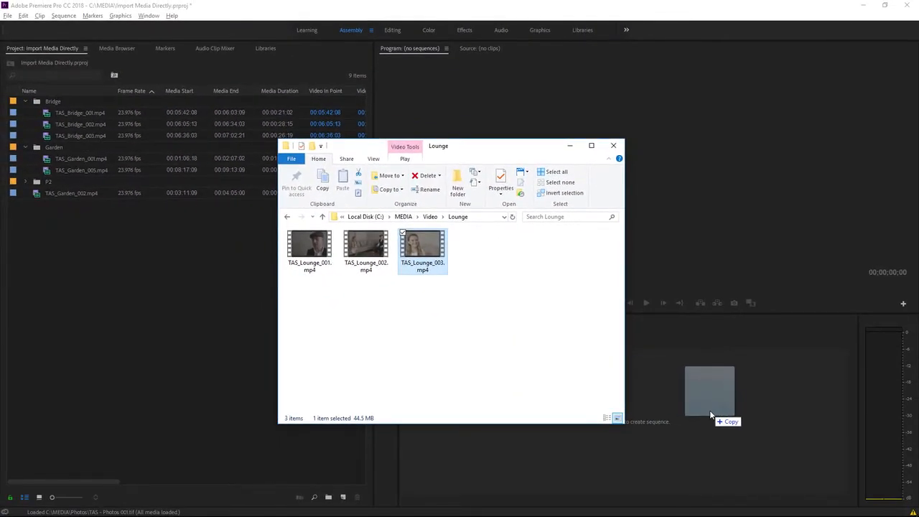
drag(711, 411, 710, 412)
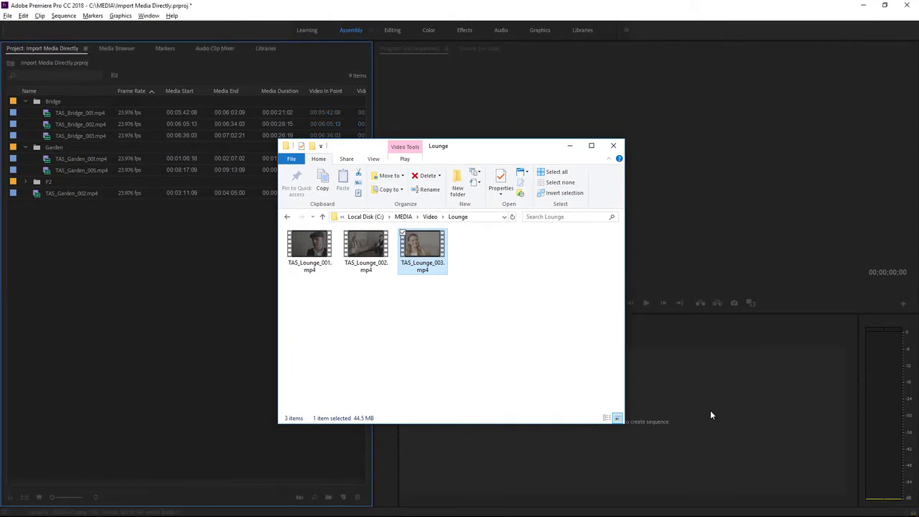
click(711, 415)
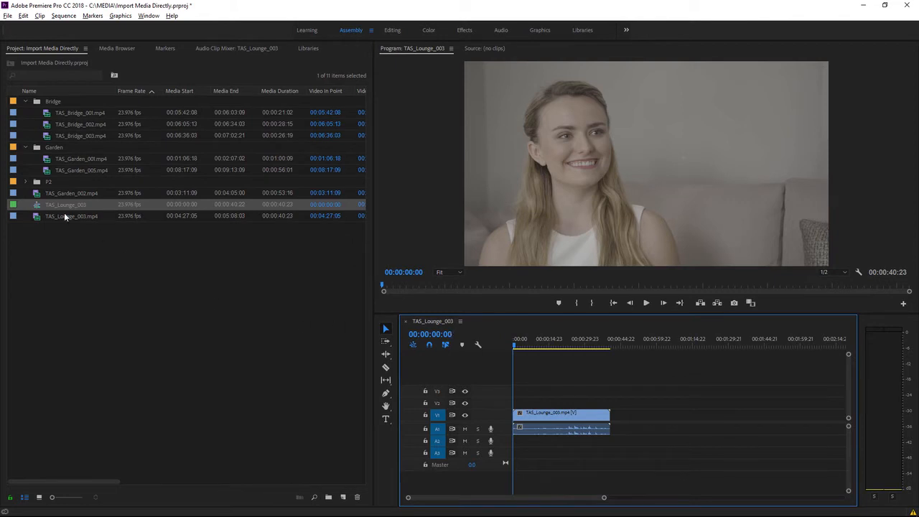
Try to delete the TAS_Lounge_003.mp4 clip used by the sequence from the project, and decline the deletion.
click(37, 208)
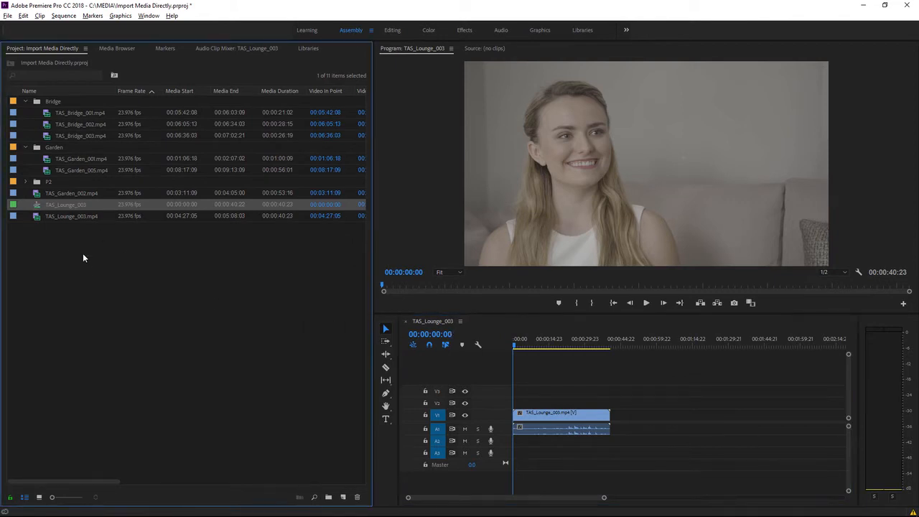
click(37, 218)
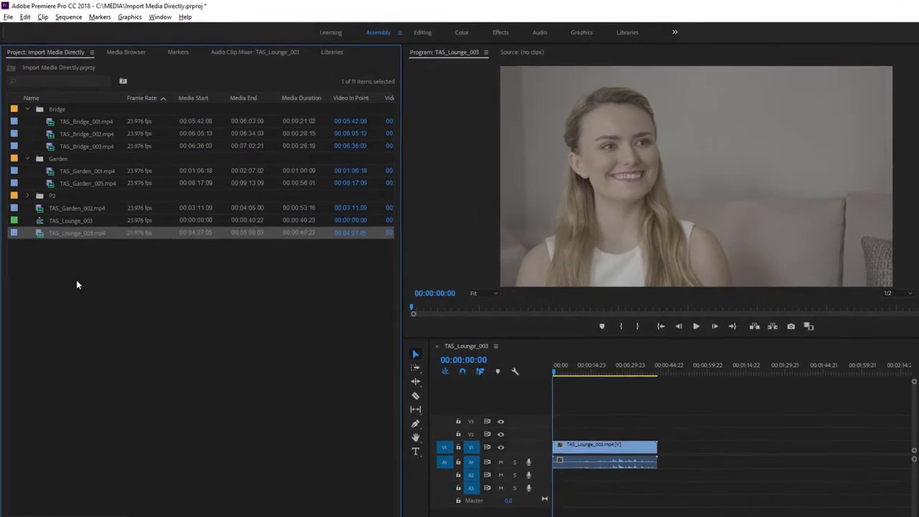
key(Delete)
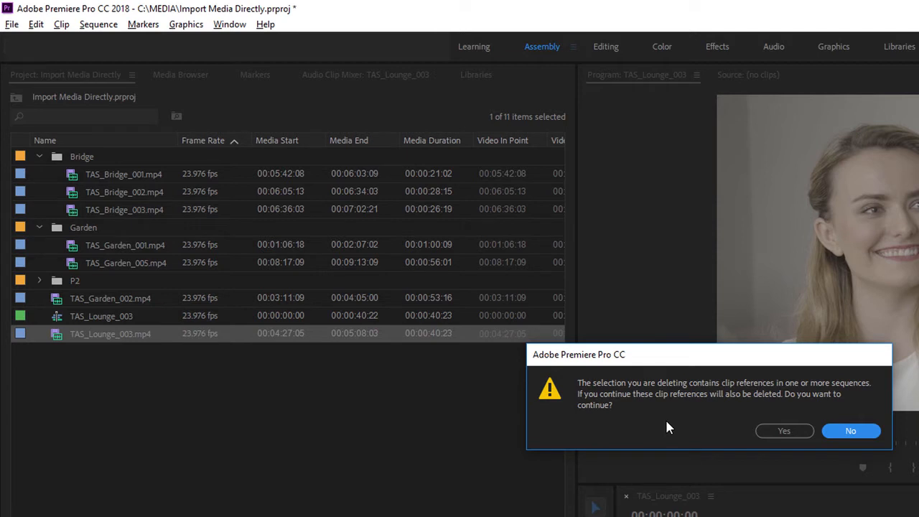
click(857, 434)
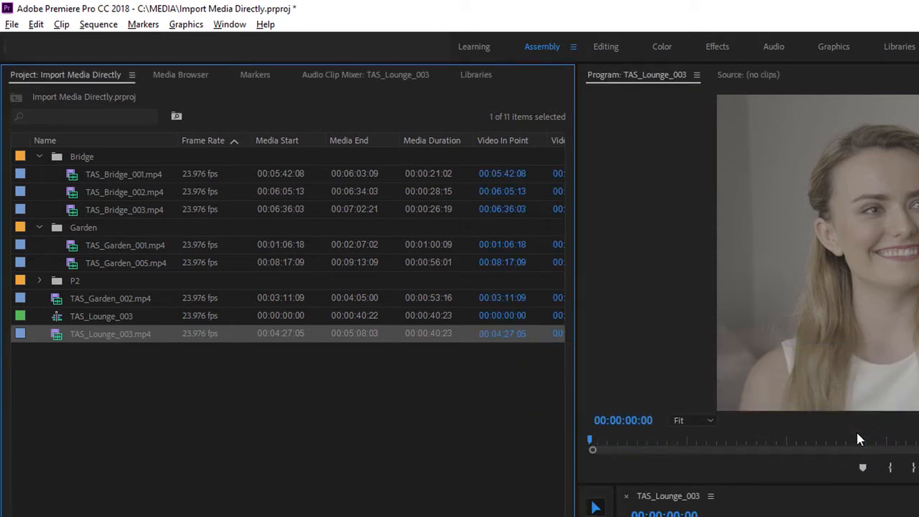
Delete all bins, clips and the sequence from the project.
click(200, 398)
drag(194, 385, 51, 148)
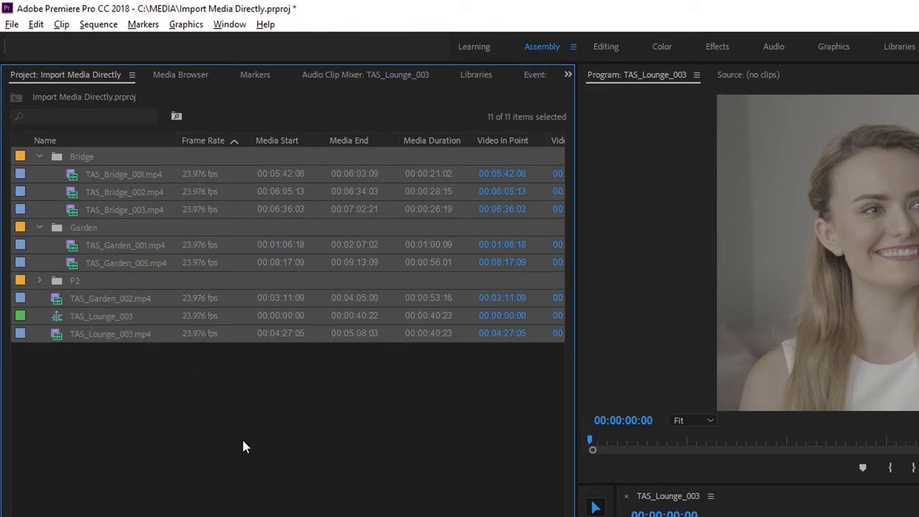
key(Delete)
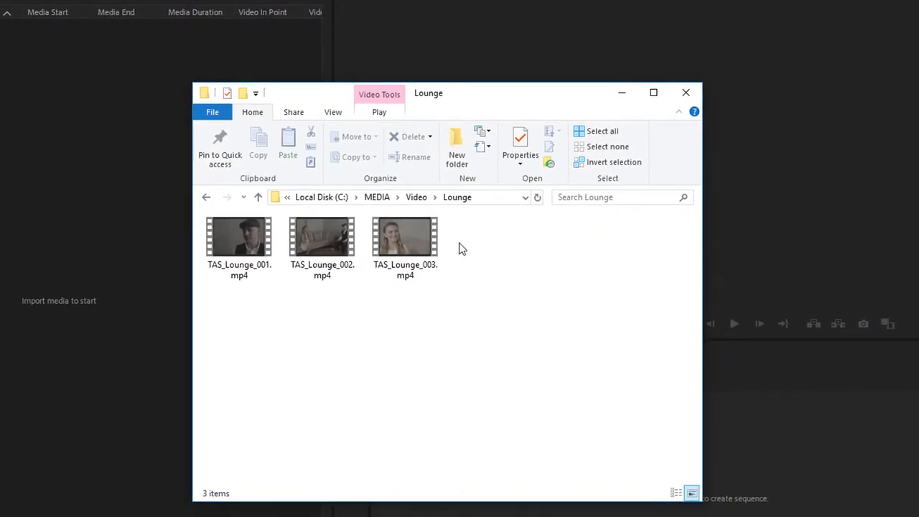
Import the Video and Photos folders together from the MEDIA folder in File Explorer into the empty project, and dismiss the import report.
click(377, 198)
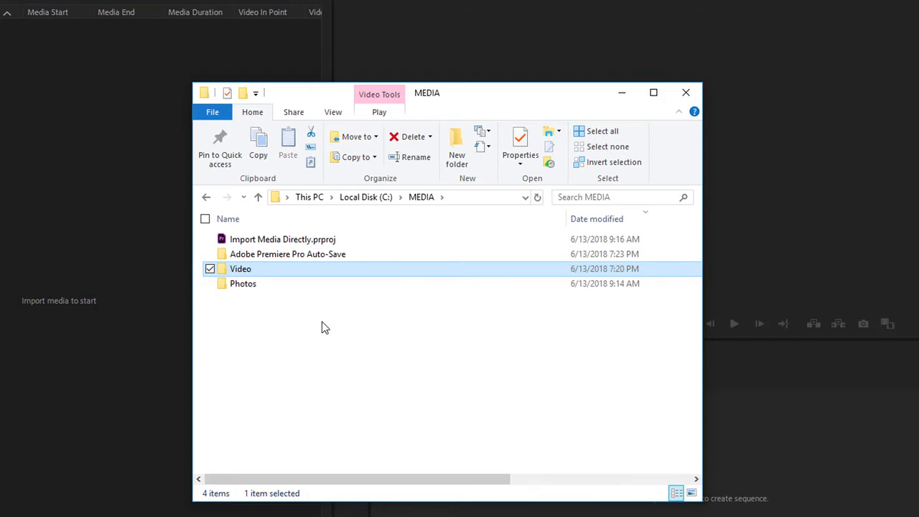
drag(323, 327, 90, 247)
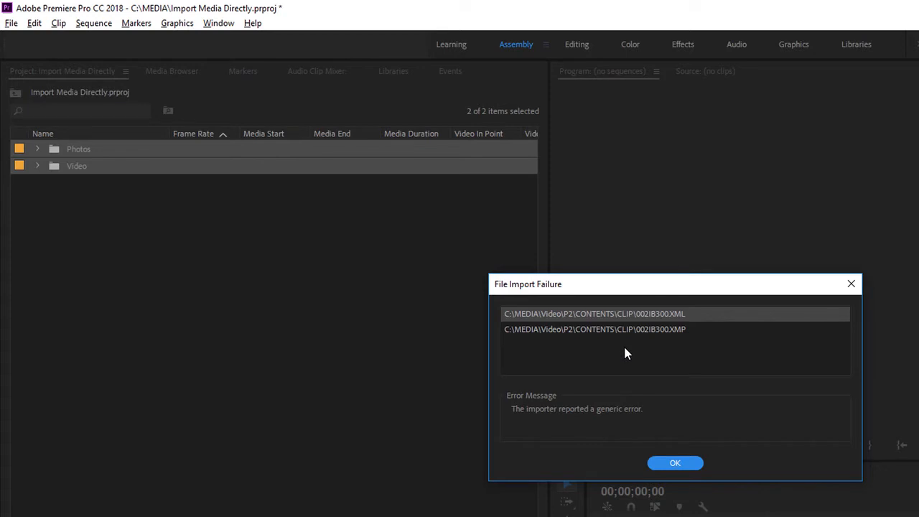
click(679, 466)
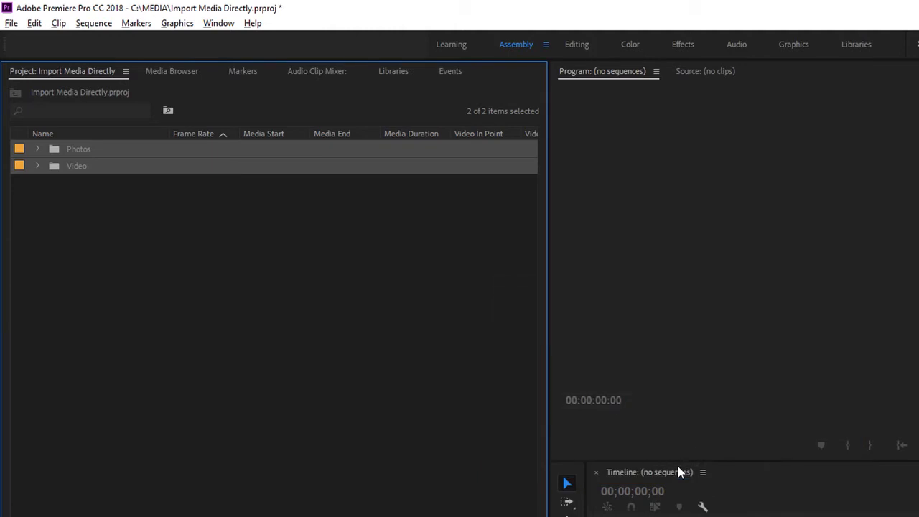
click(206, 352)
Expand the Video bin and its Lounge, Garden and Bridge bins to inspect the imported clips.
click(37, 165)
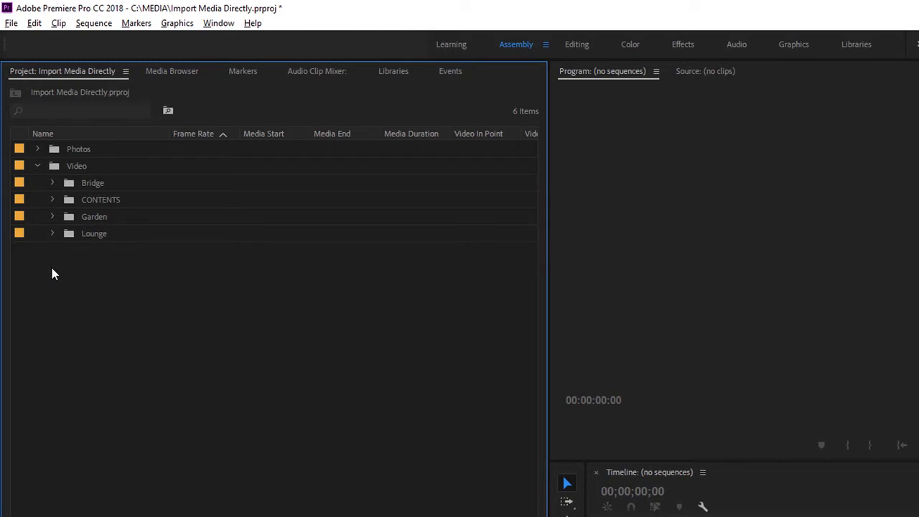
click(52, 234)
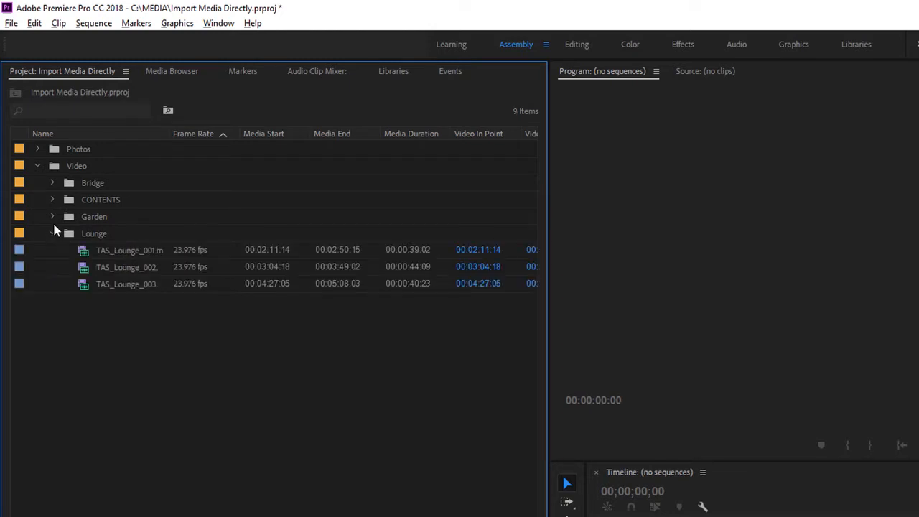
click(52, 216)
click(51, 183)
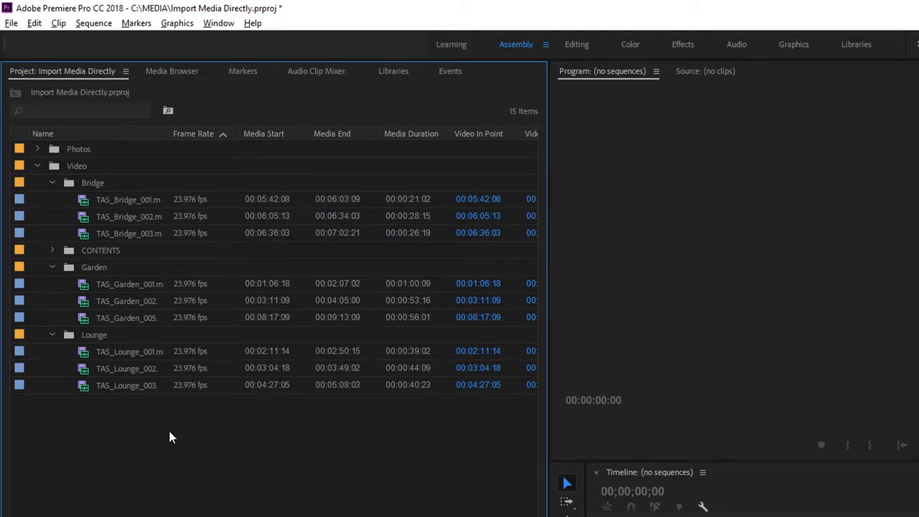
Expand the CONTENTS bin inside the Video bin to check its files, and delete that bin from the project.
click(52, 249)
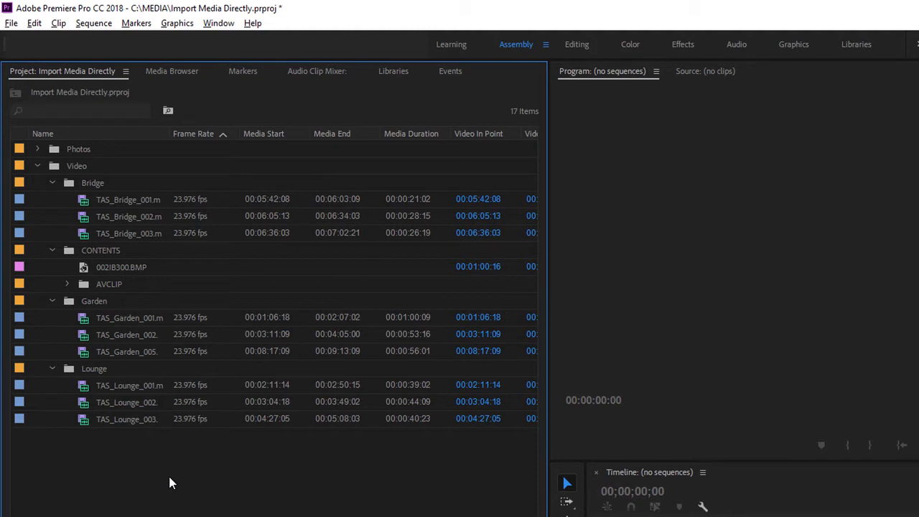
click(101, 250)
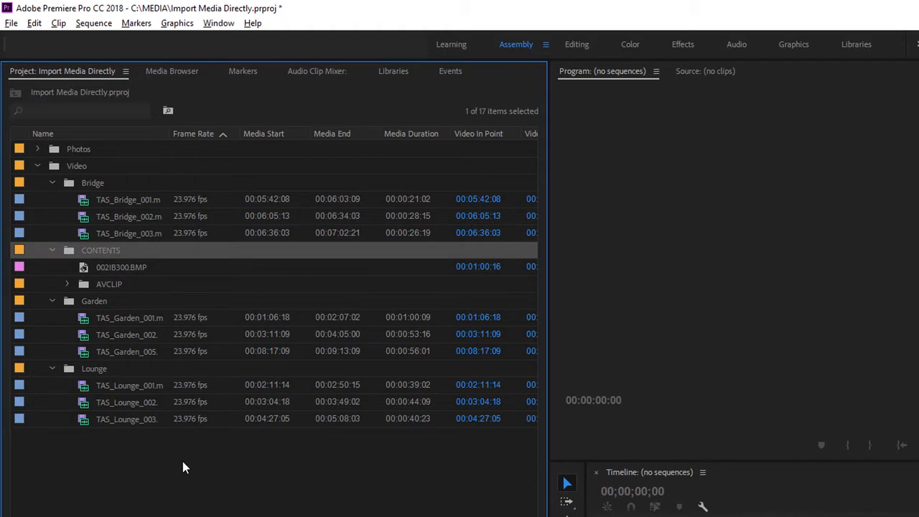
key(Delete)
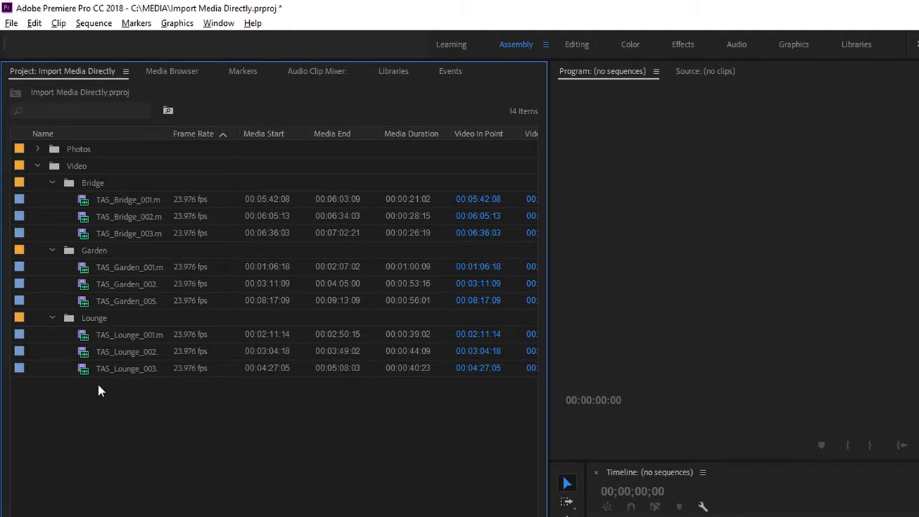
Rename the Lounge bin as New Name.
click(101, 323)
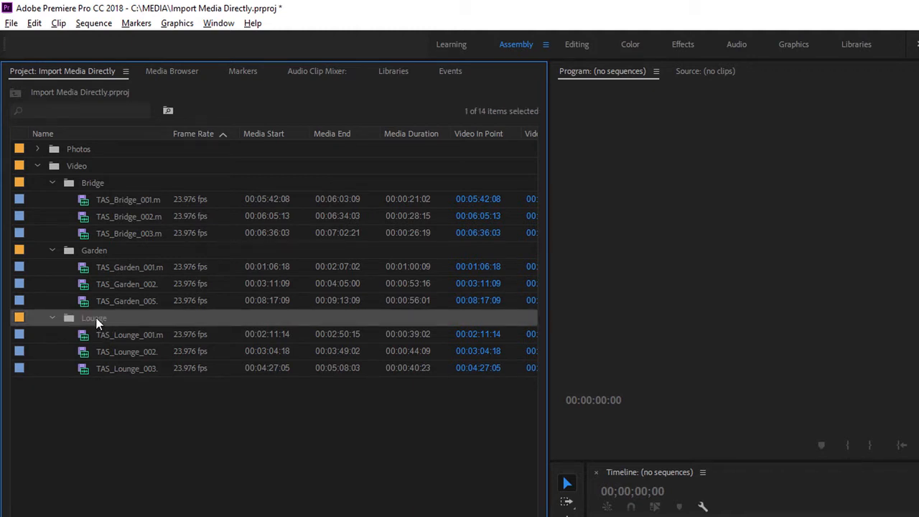
click(101, 323)
text(New Name)
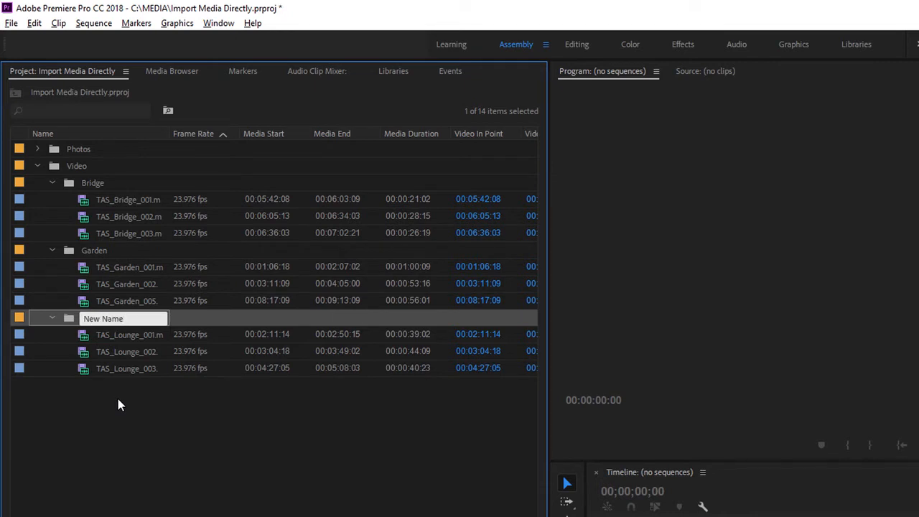
key(Return)
Switch to File Explorer, open the Video folder to check the Lounge folder's name on disk, and return to Premiere Pro.
key(alt+Tab)
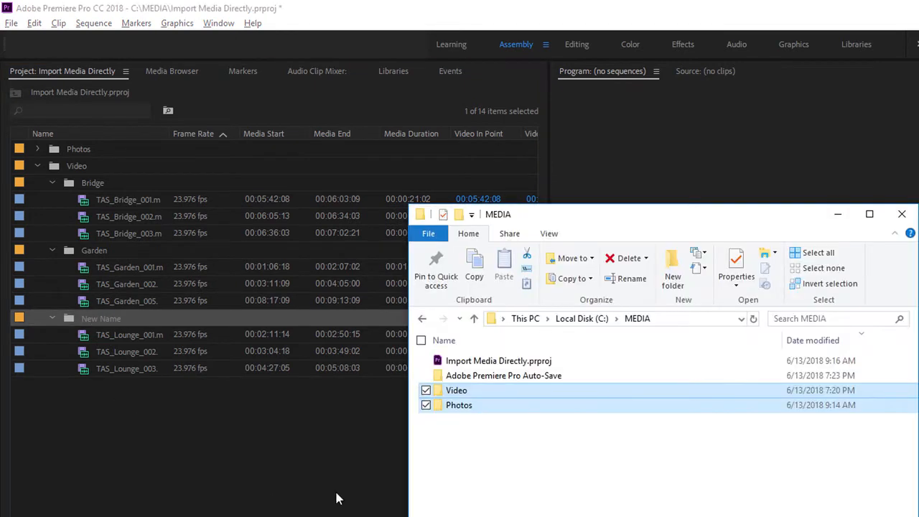
click(474, 473)
double_click(440, 393)
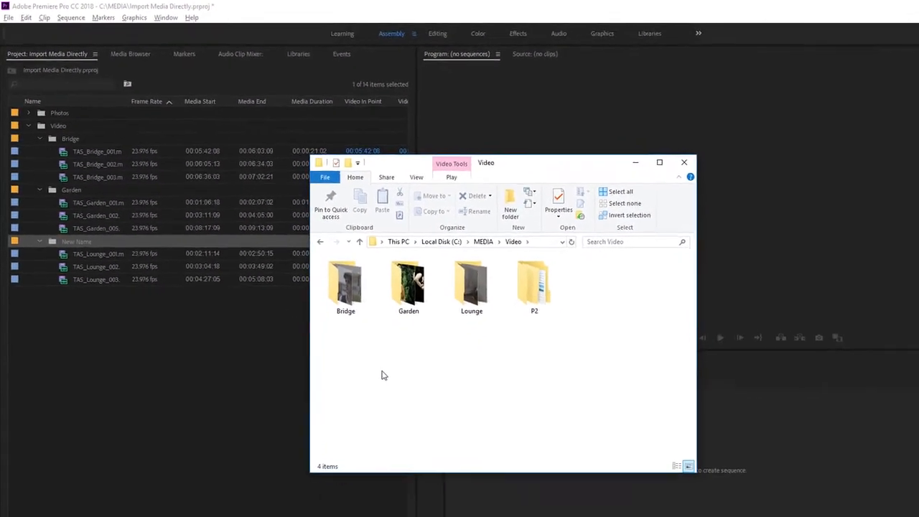
click(421, 275)
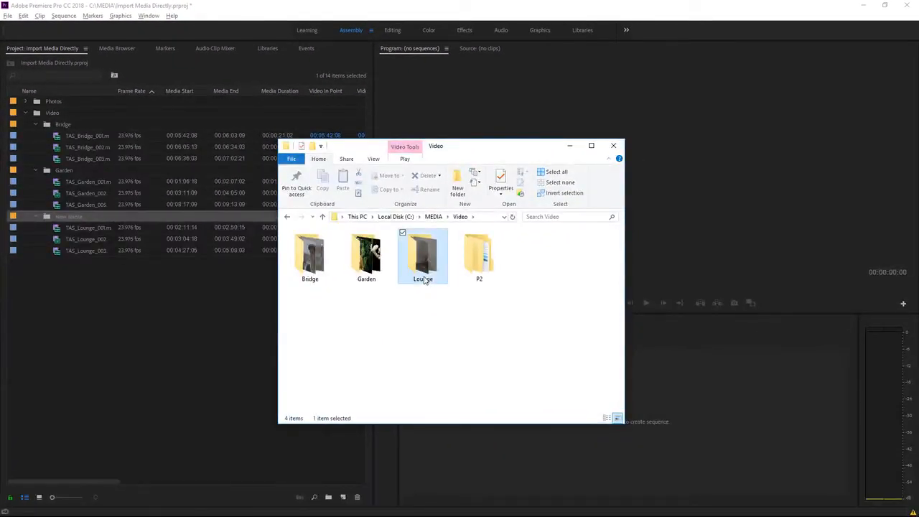
click(206, 314)
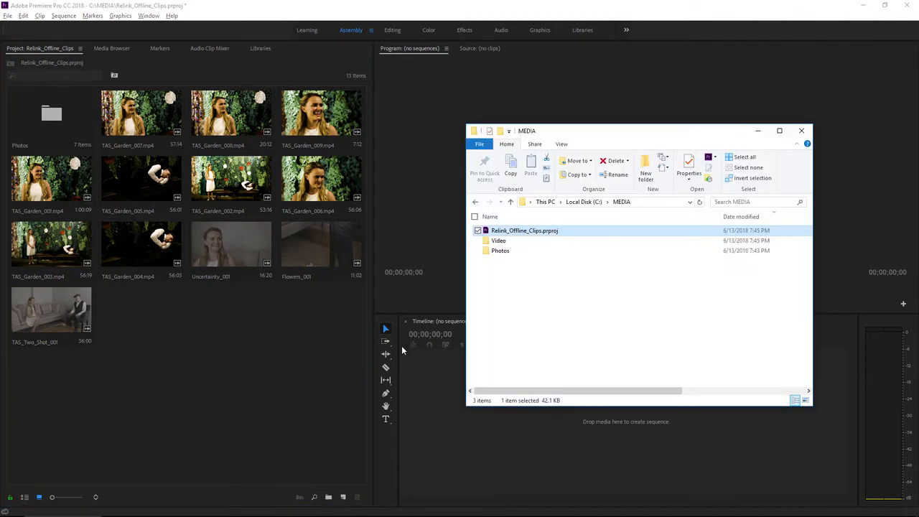
Rename the Photos folder in C:\MEDIA as Photos old in File Explorer.
click(517, 324)
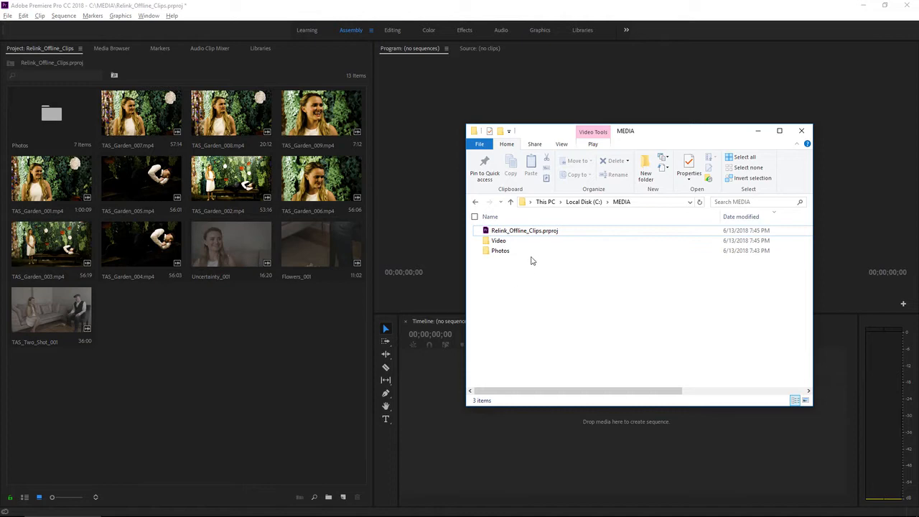
click(509, 253)
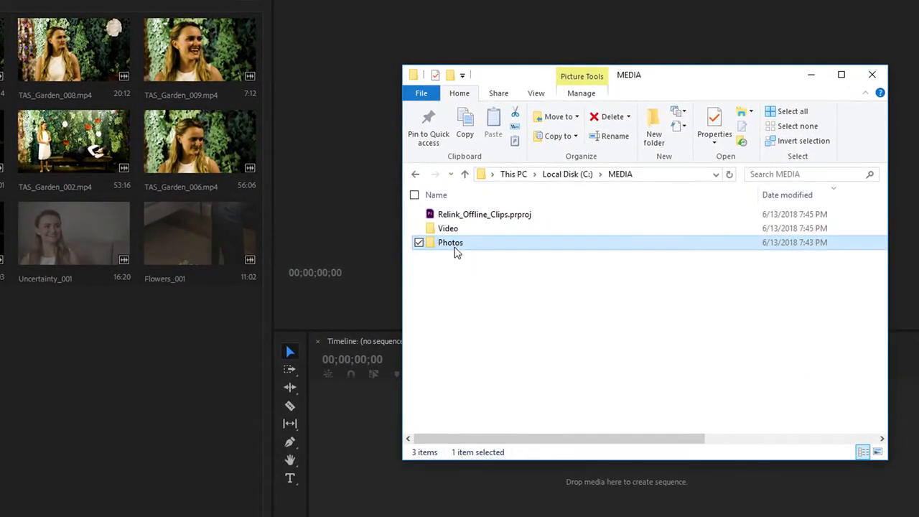
click(461, 248)
click(470, 244)
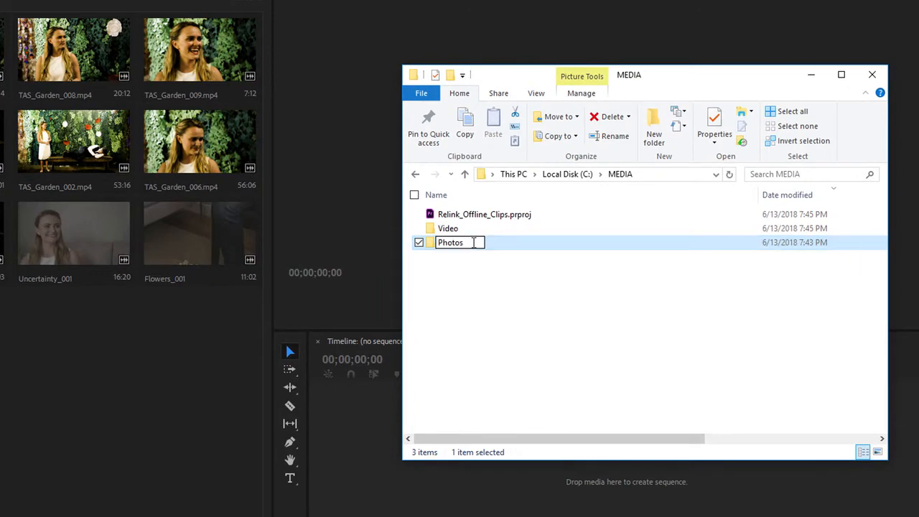
text(old)
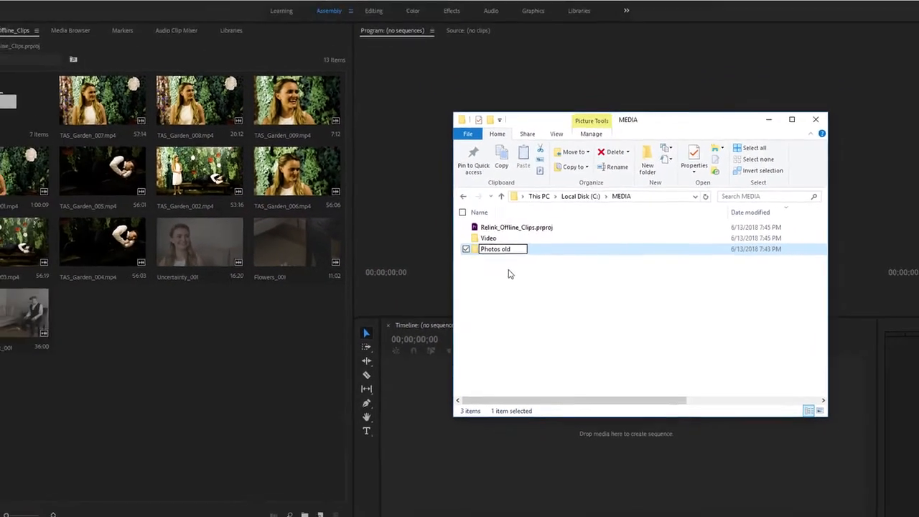
key(Return)
Switch to Premiere Pro, open the Photos bin to check its clips, and return to the project's root level.
click(218, 351)
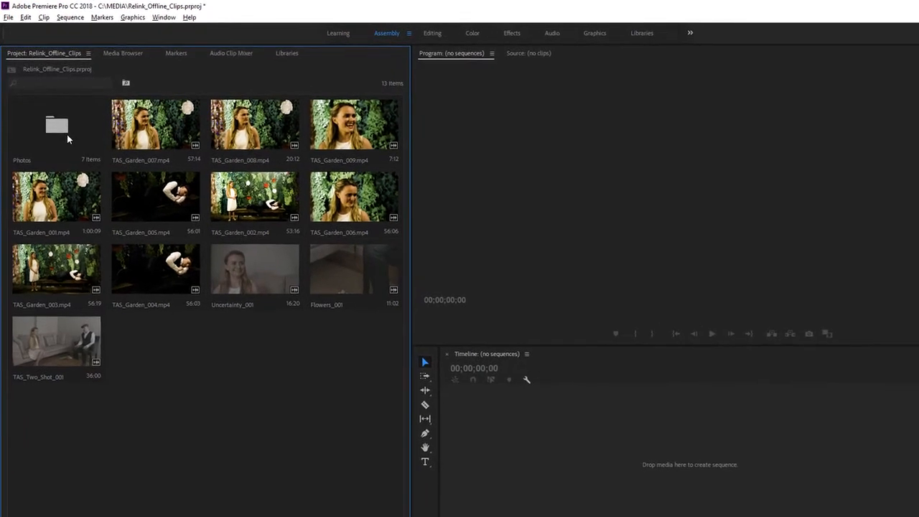
double_click(66, 135)
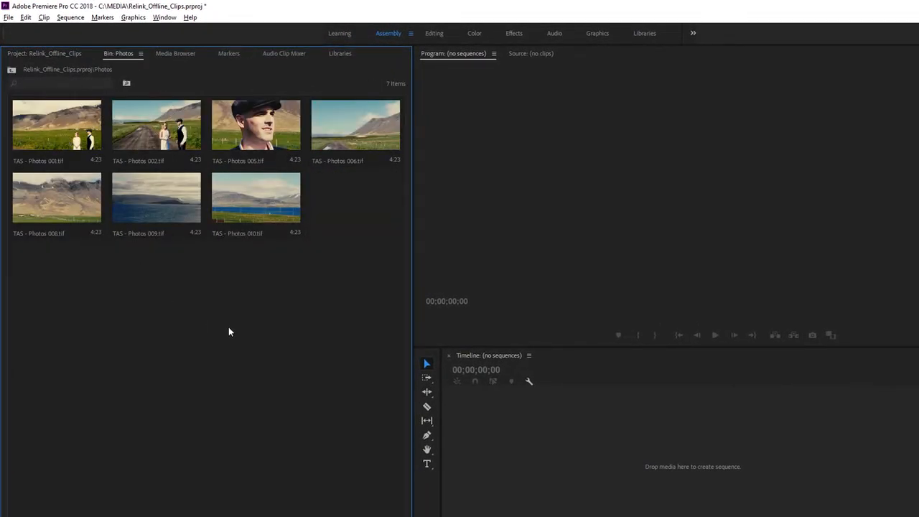
click(11, 69)
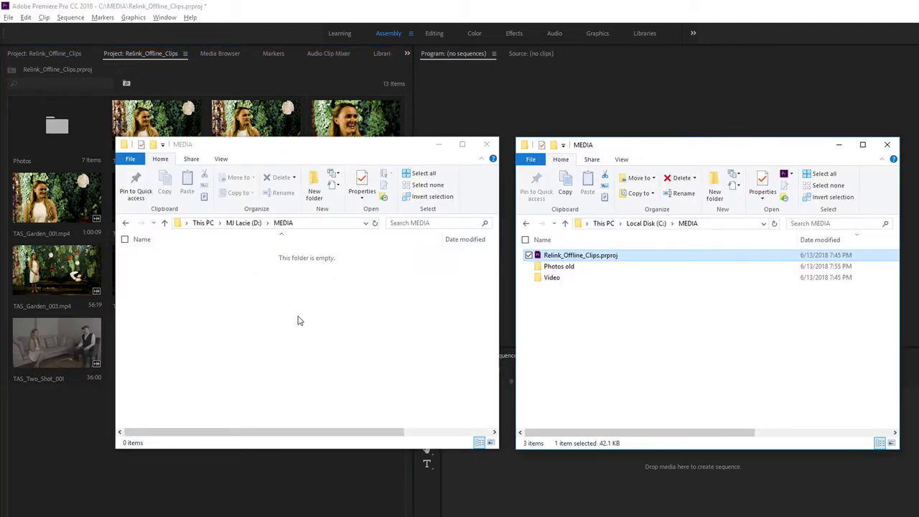
In File Explorer, move the Video folder from C:\MEDIA to the MEDIA folder on the MJ Lacie (D:) drive.
click(539, 280)
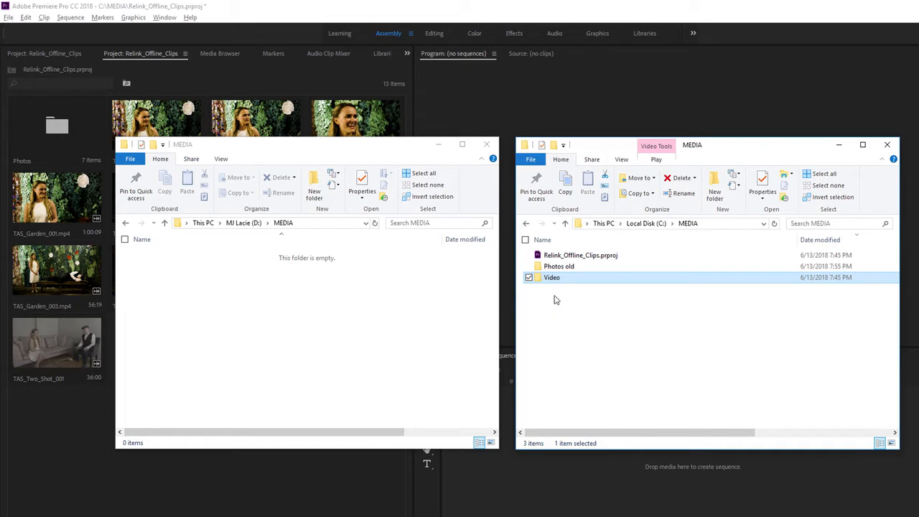
drag(540, 280, 331, 367)
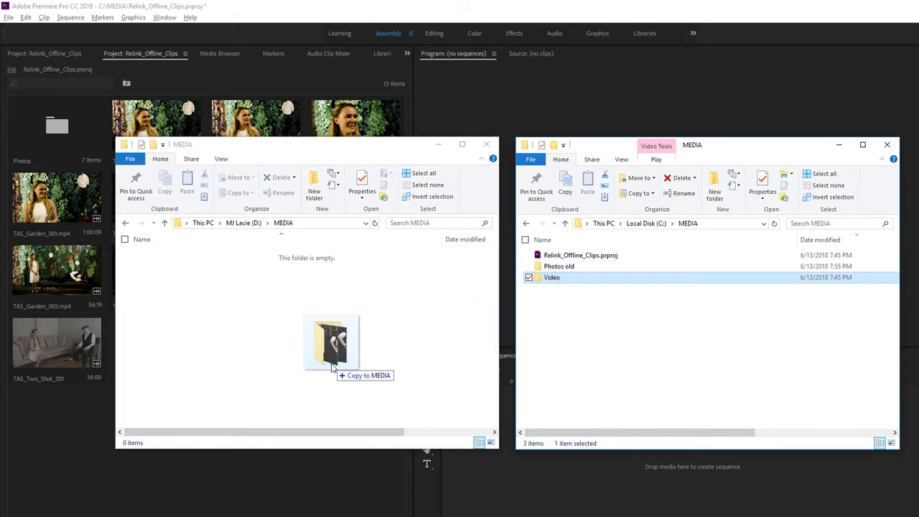
key(shift)
drag(332, 367, 331, 365)
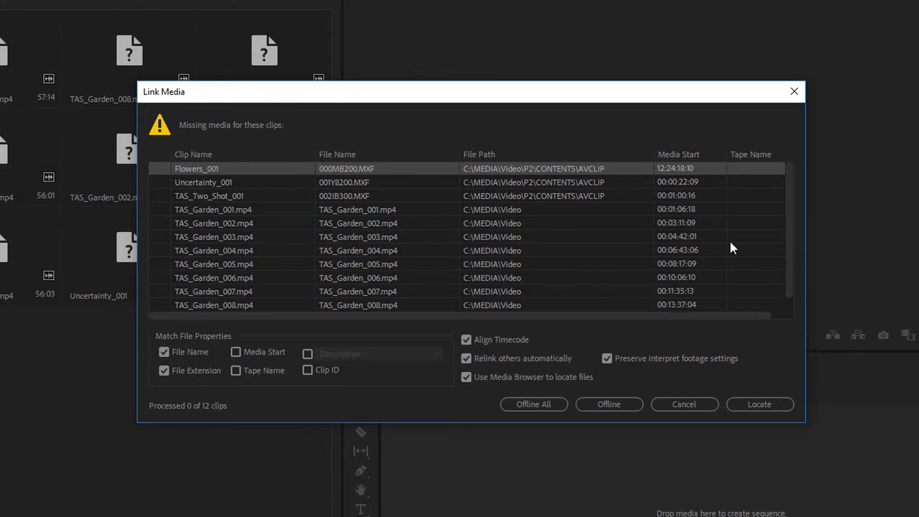
Review the missing clips, start locating 000MB200.MXF with only exact name matches displayed, and browse to the MEDIA folder on MJ Lacie (D:).
drag(791, 236, 792, 211)
click(759, 404)
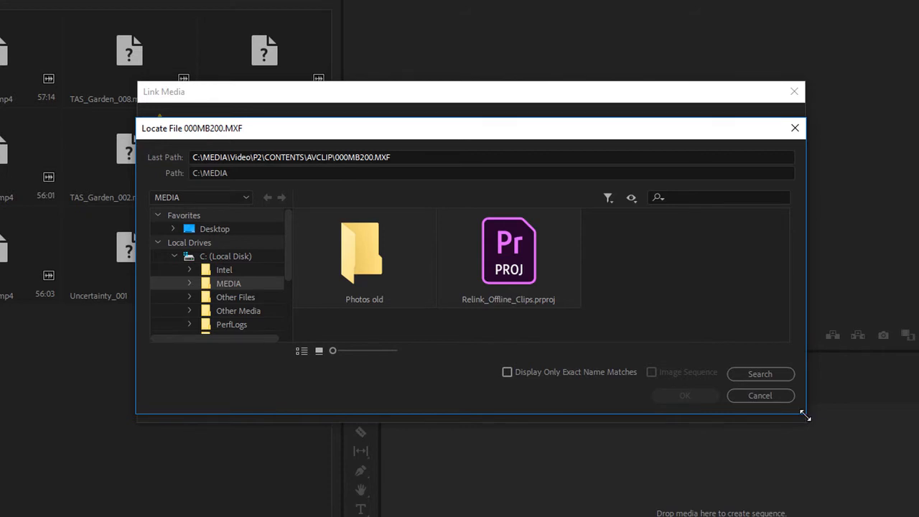
drag(804, 414, 773, 466)
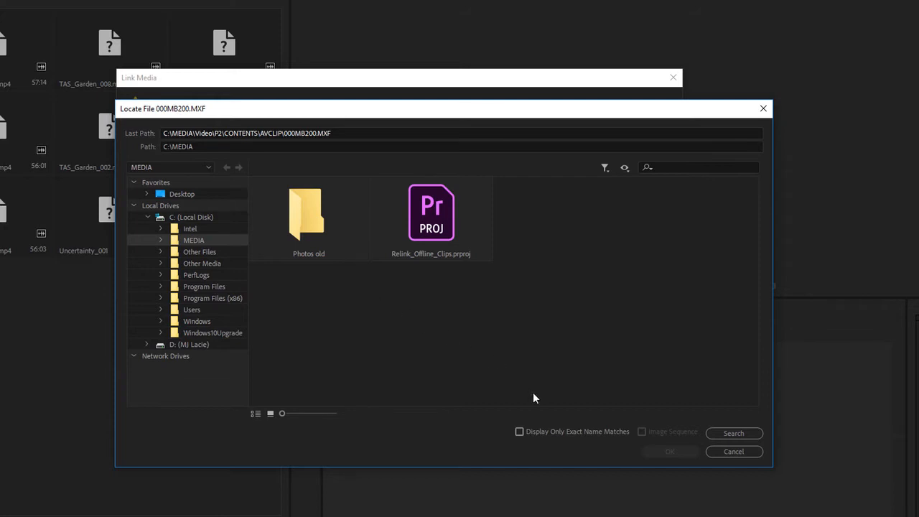
click(520, 432)
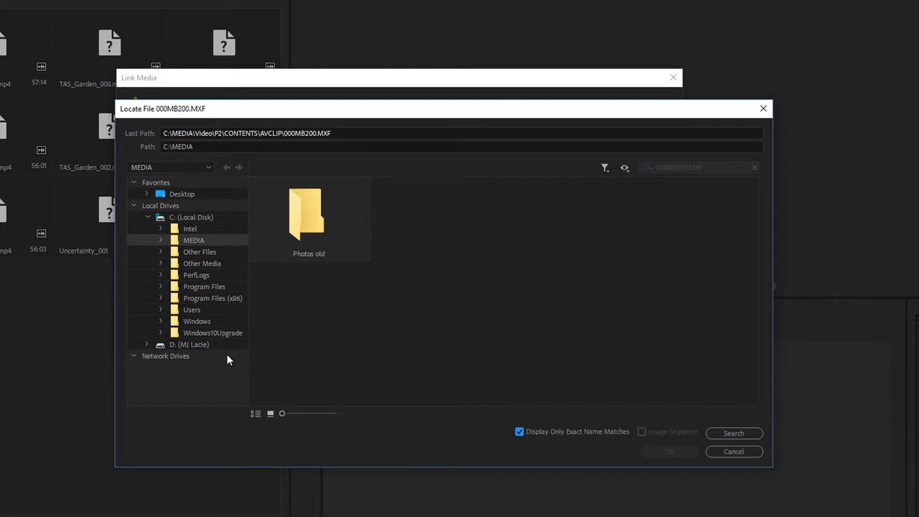
click(199, 346)
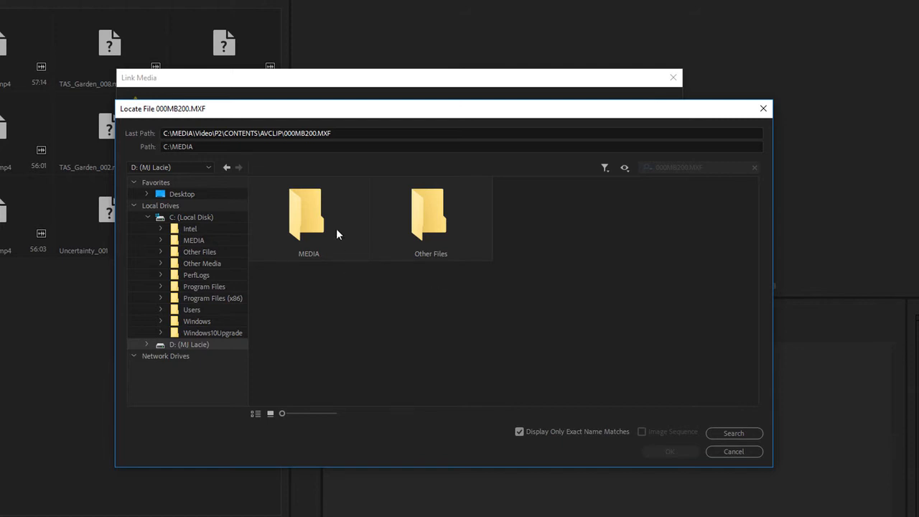
double_click(314, 213)
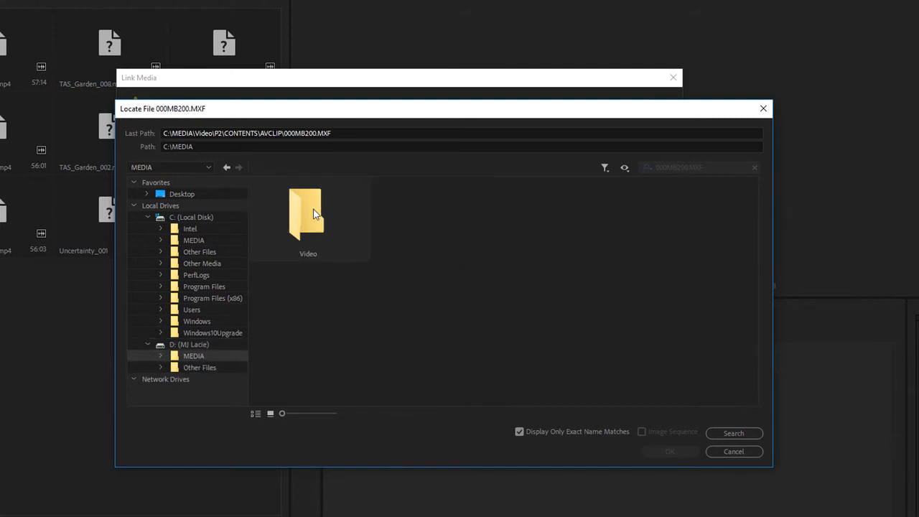
Search the folder for 000MB200.MXF, compare the listing without exact name matching, and relink the missing clips using the matching file.
click(722, 434)
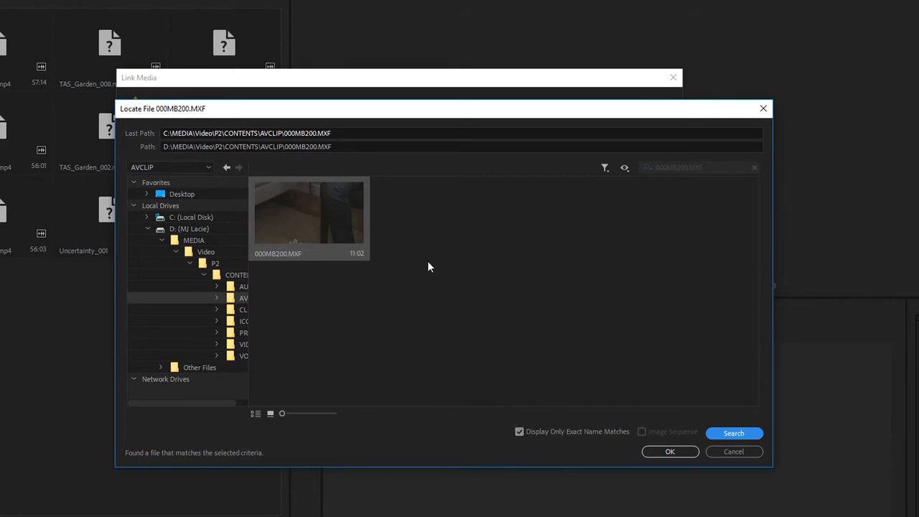
click(520, 431)
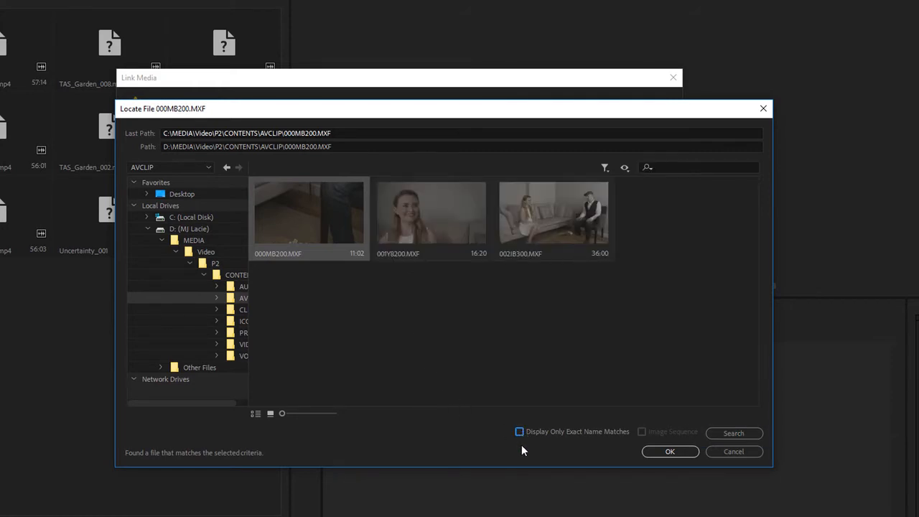
click(519, 432)
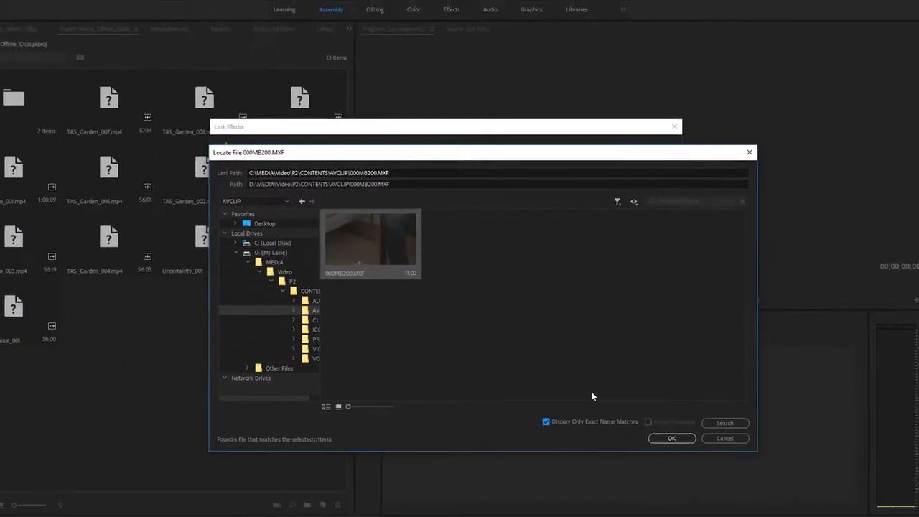
click(671, 438)
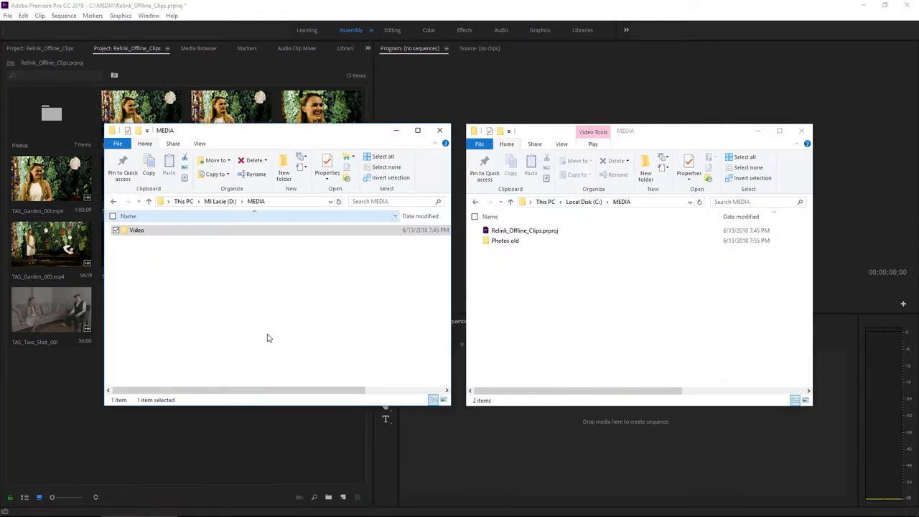
Move the Video folder from the D: drive back to C:\MEDIA in File Explorer, and return to Premiere Pro.
drag(126, 232, 525, 319)
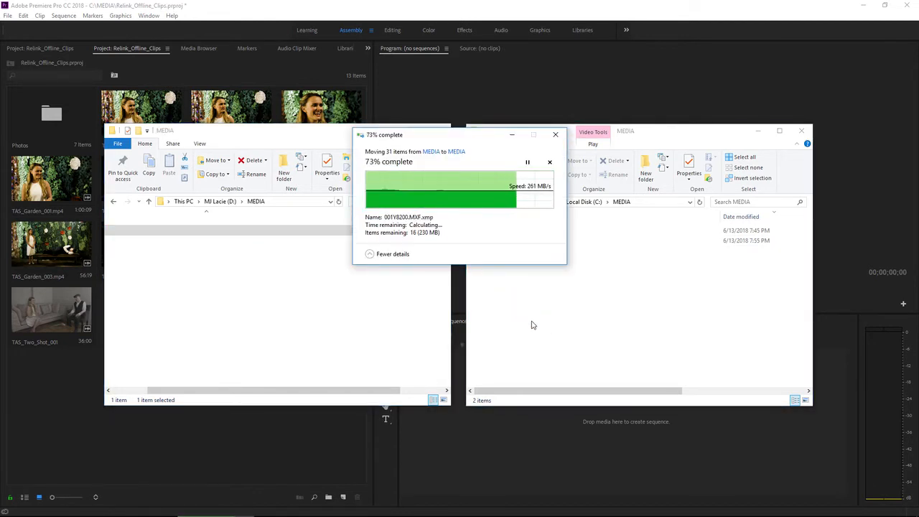
click(309, 434)
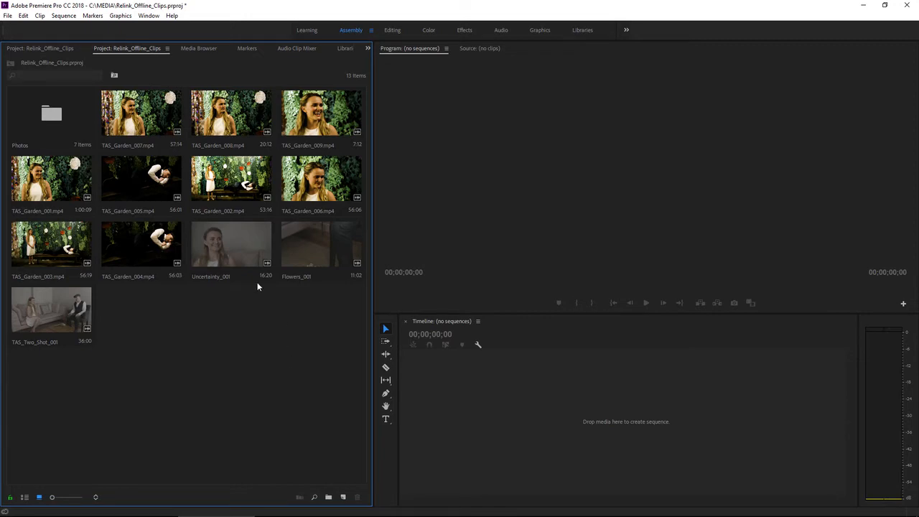
Make TAS_Garden_001.mp4 offline with its media files remaining on disk, and view its offline file details without changing them.
right_click(40, 181)
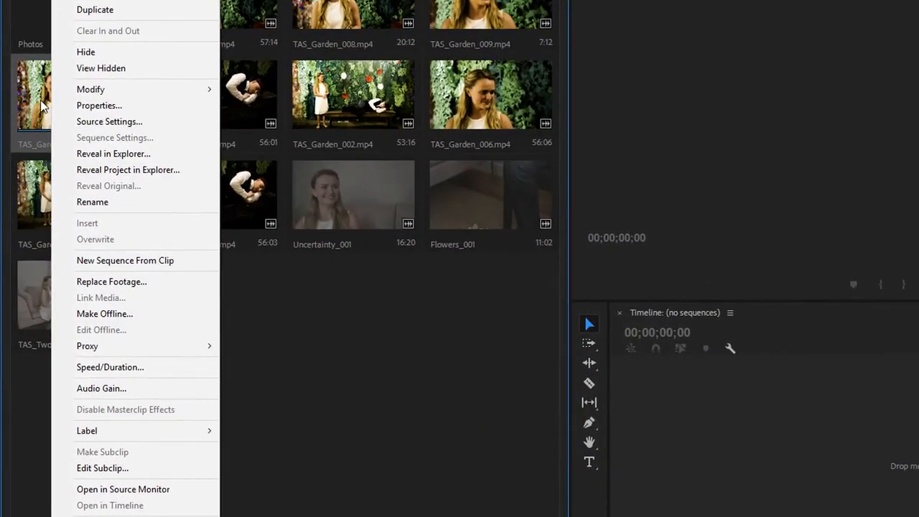
click(152, 315)
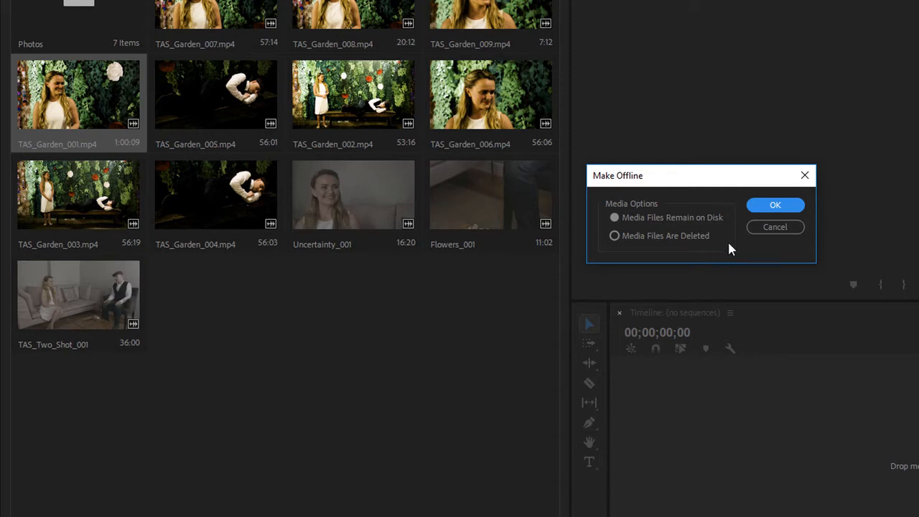
click(776, 206)
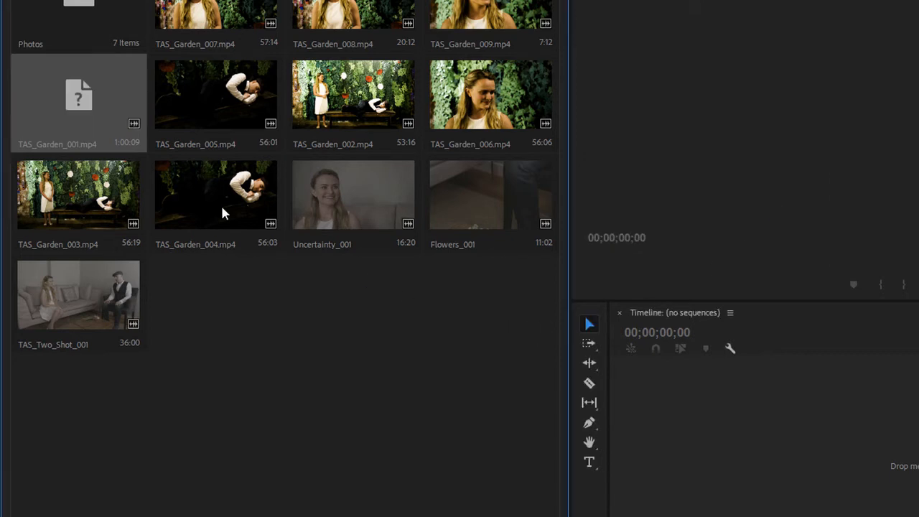
double_click(83, 105)
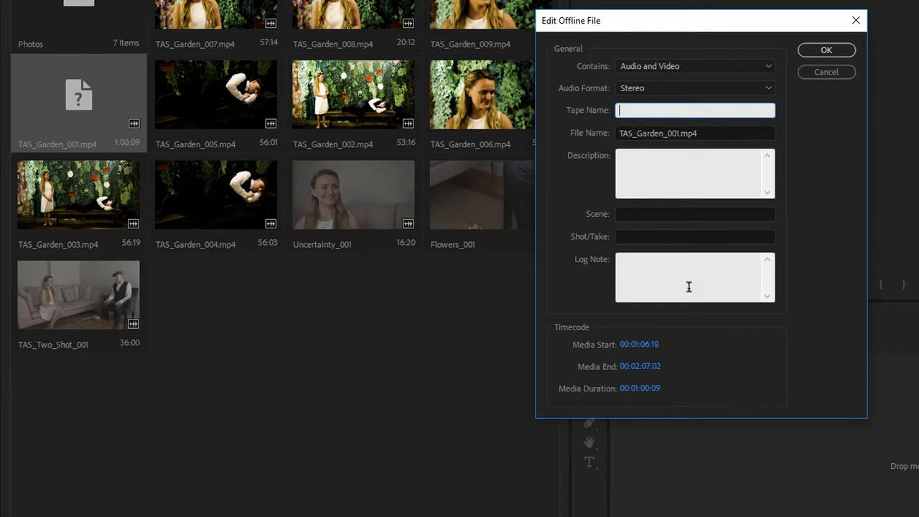
click(825, 72)
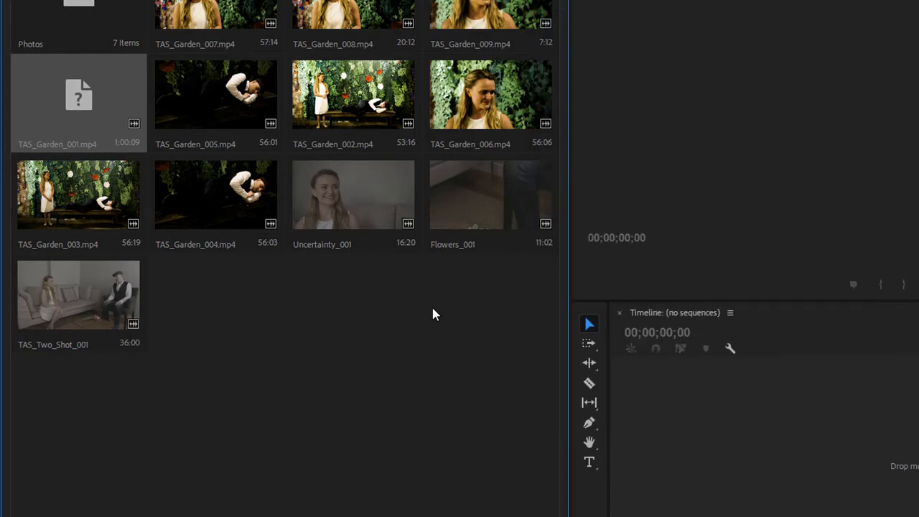
Open Link Media for TAS_Garden_001.mp4, disable Use Media Browser to locate files, and view the system file dialog before cancelling it.
right_click(75, 90)
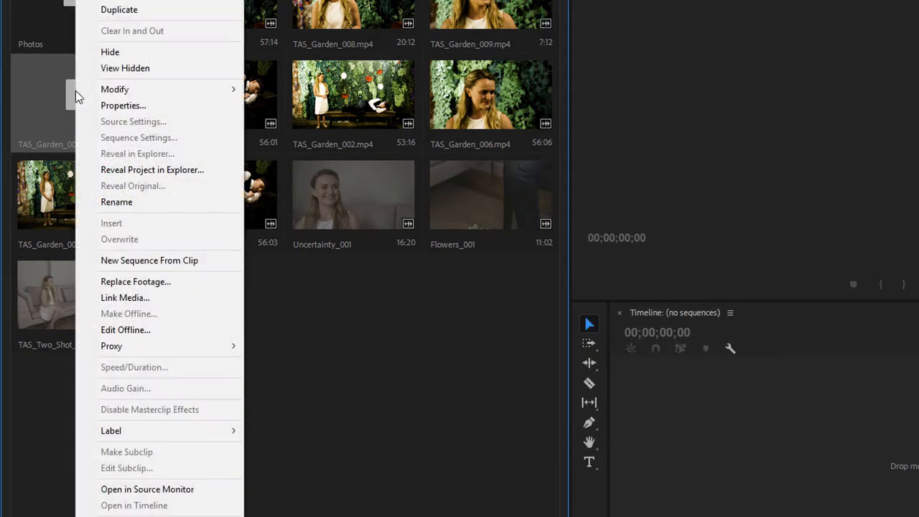
click(179, 297)
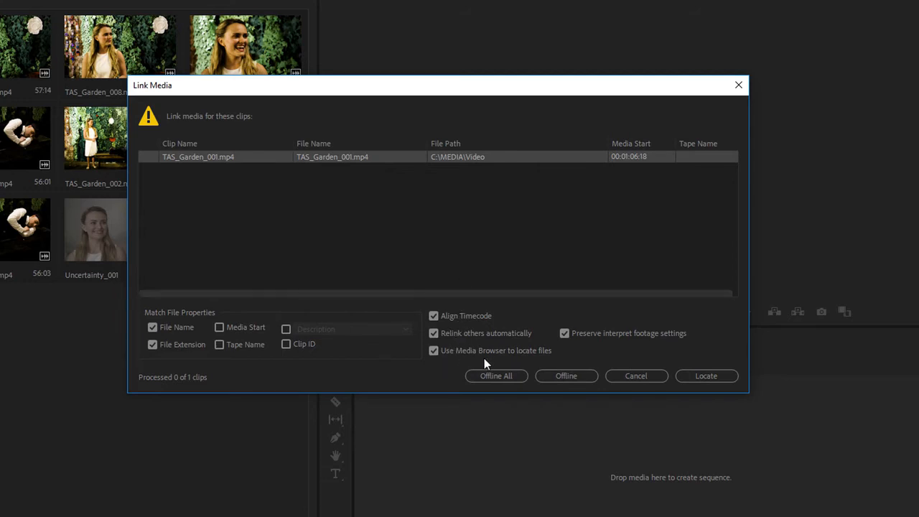
click(433, 350)
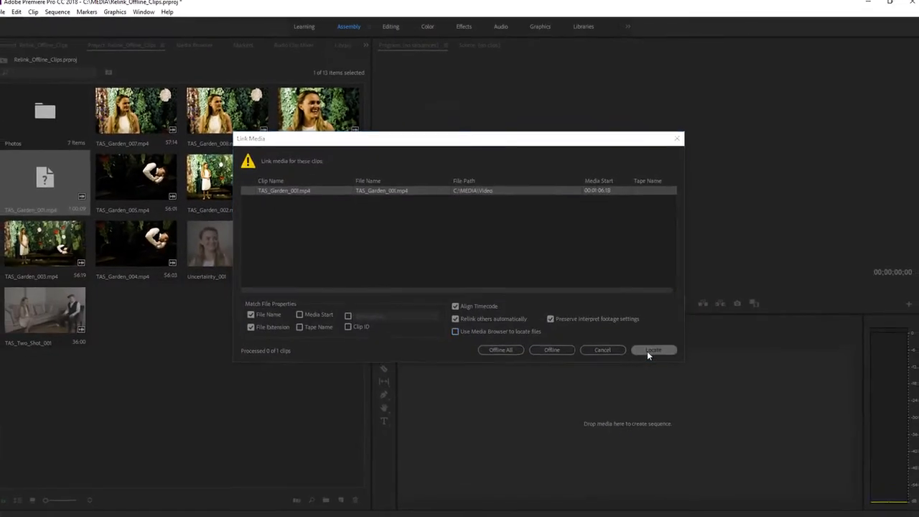
click(691, 368)
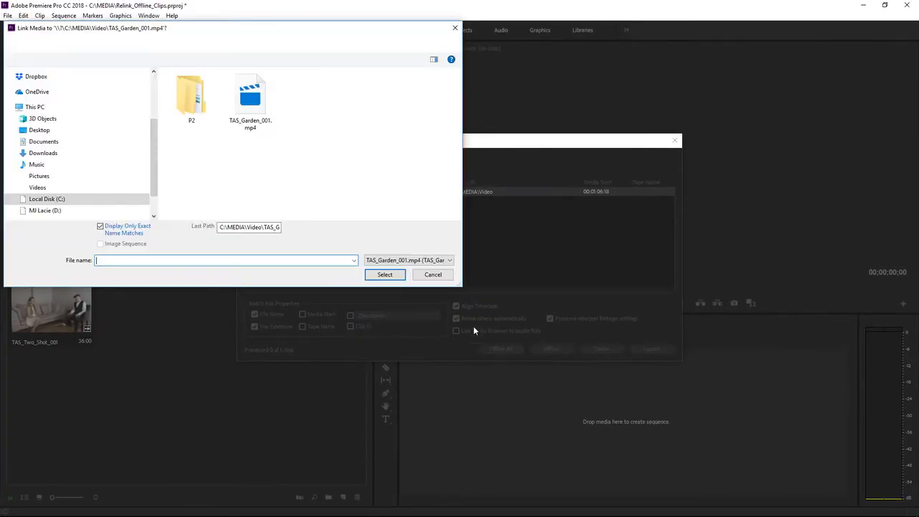
click(433, 275)
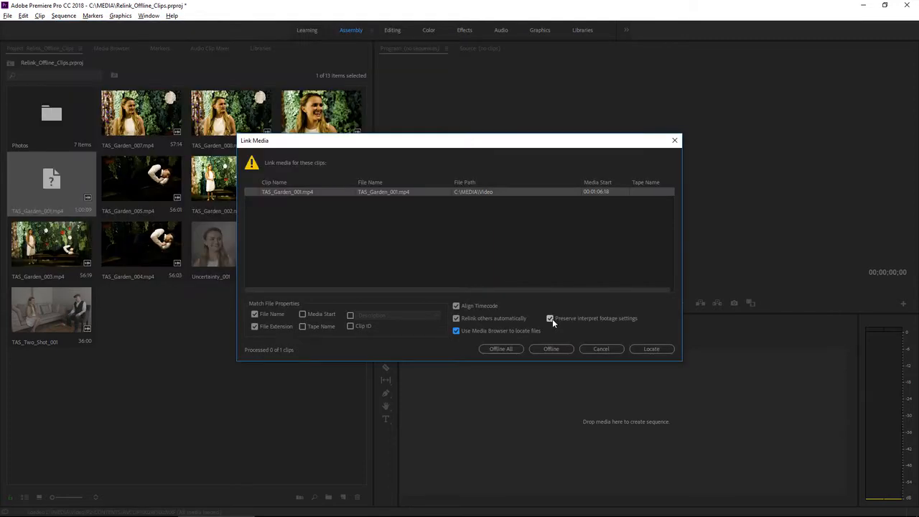
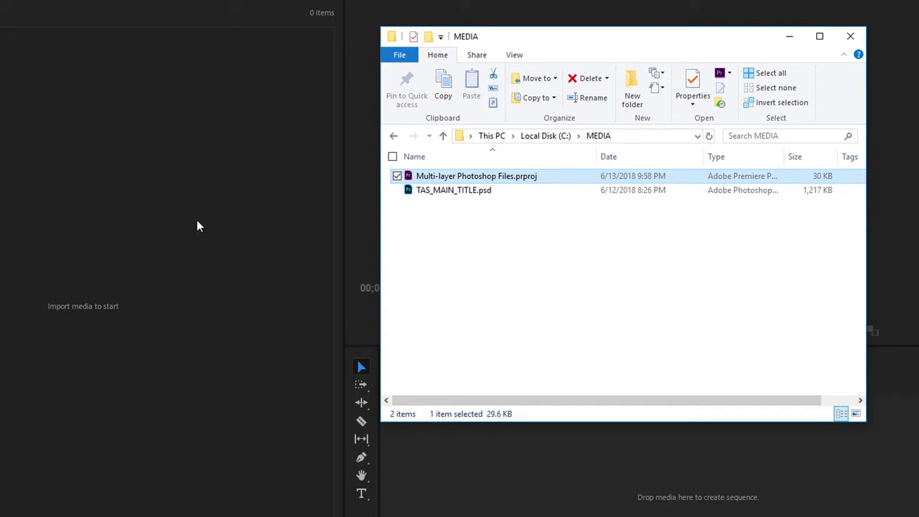
Open TAS_MAIN_TITLE.psd in Photoshop to examine its layers, and switch Layer 2's visibility off and back on.
click(407, 192)
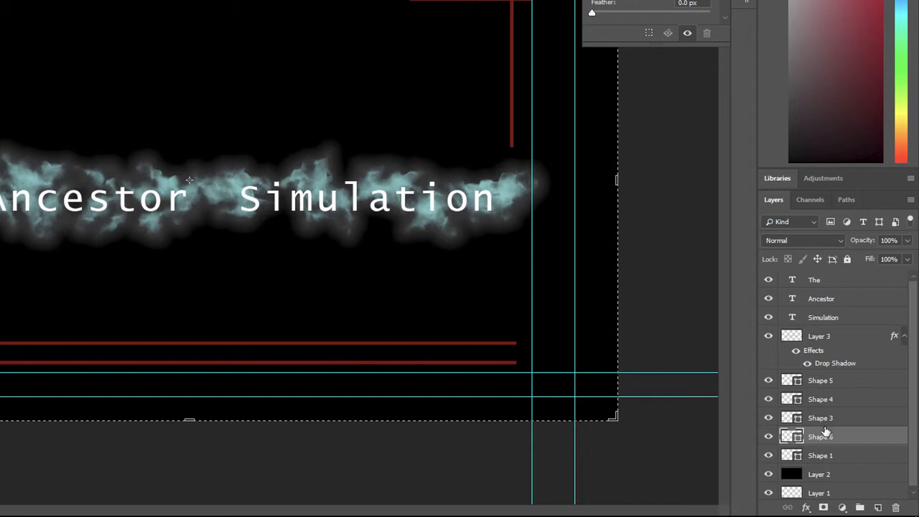
click(769, 476)
click(769, 477)
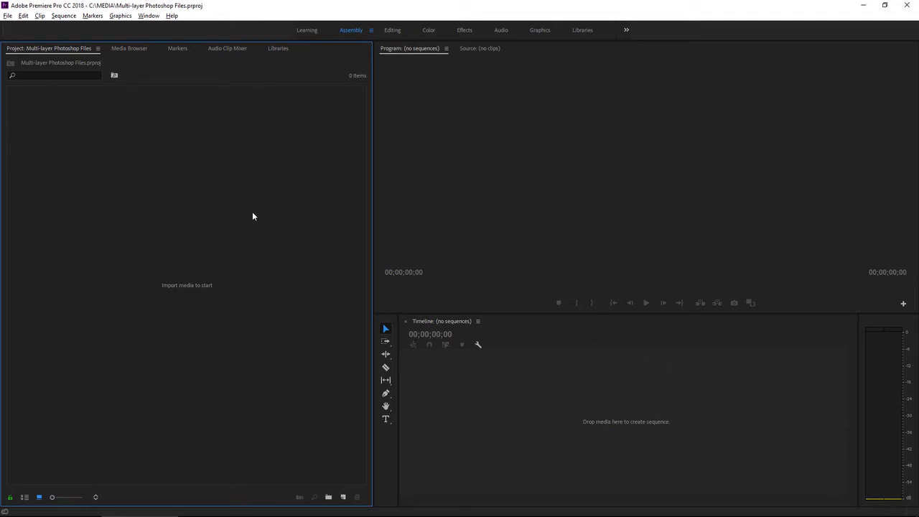
Import TAS_MAIN_TITLE.psd from the MEDIA folder with Merge All Layers, and open the clip in the Source Monitor.
right_click(148, 181)
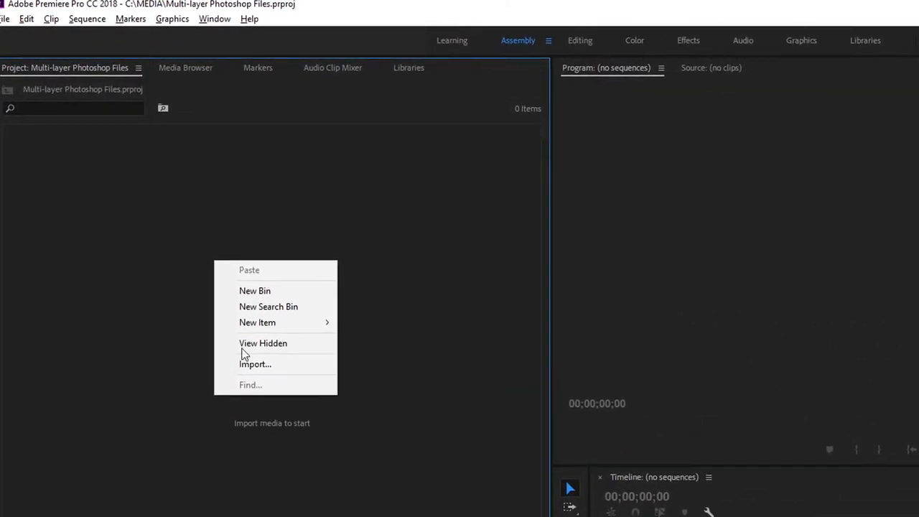
click(284, 372)
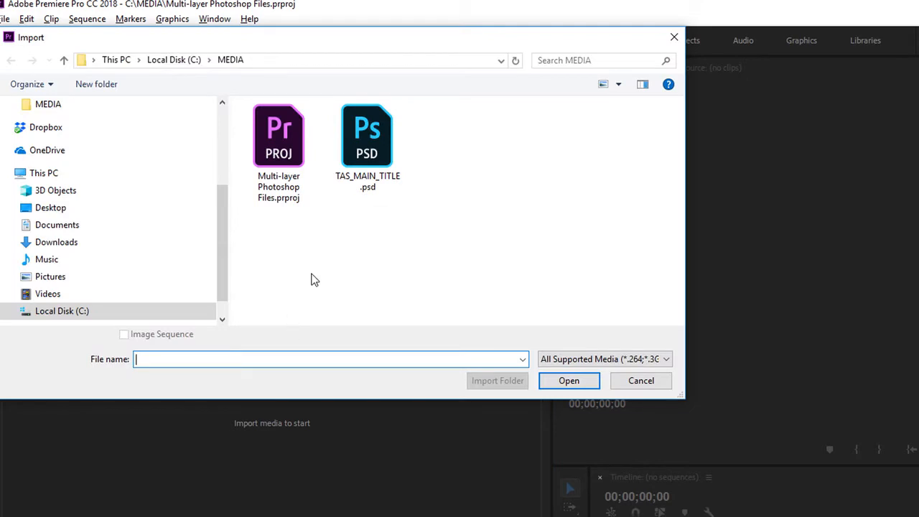
click(360, 153)
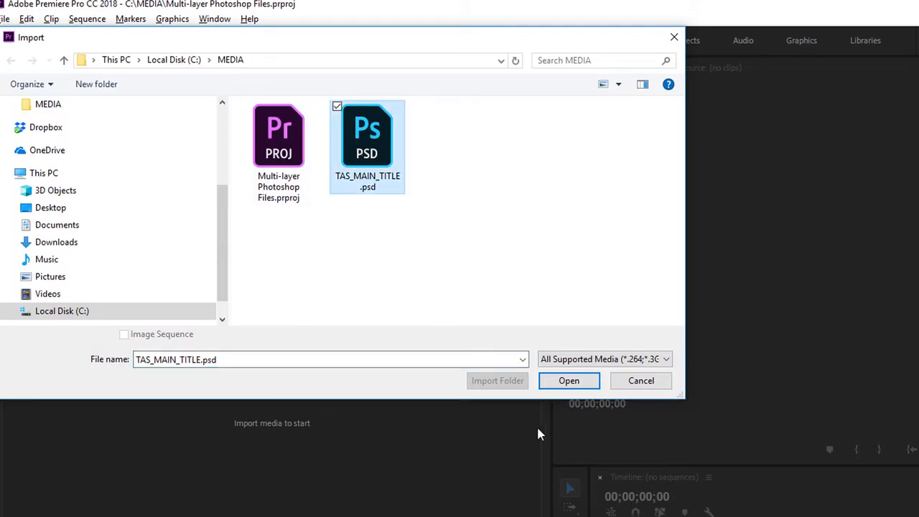
click(559, 383)
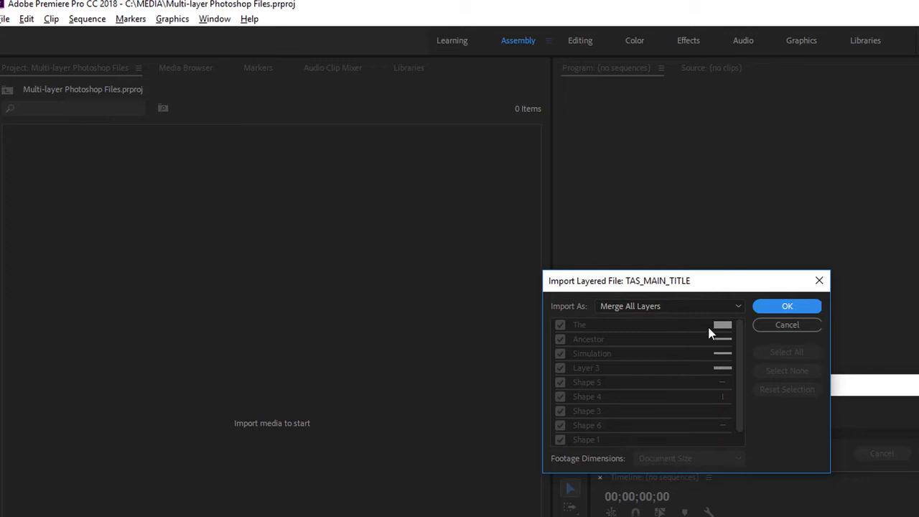
drag(736, 332, 740, 368)
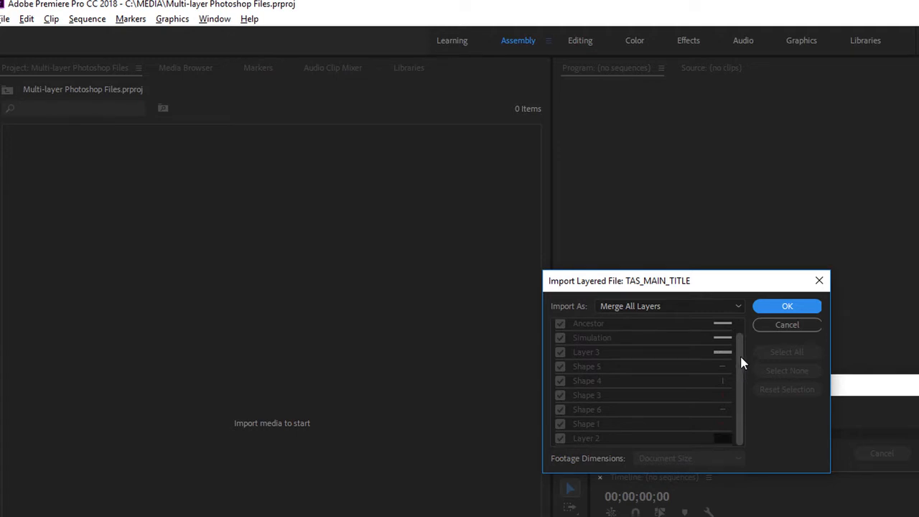
scroll(742, 335, up, 1)
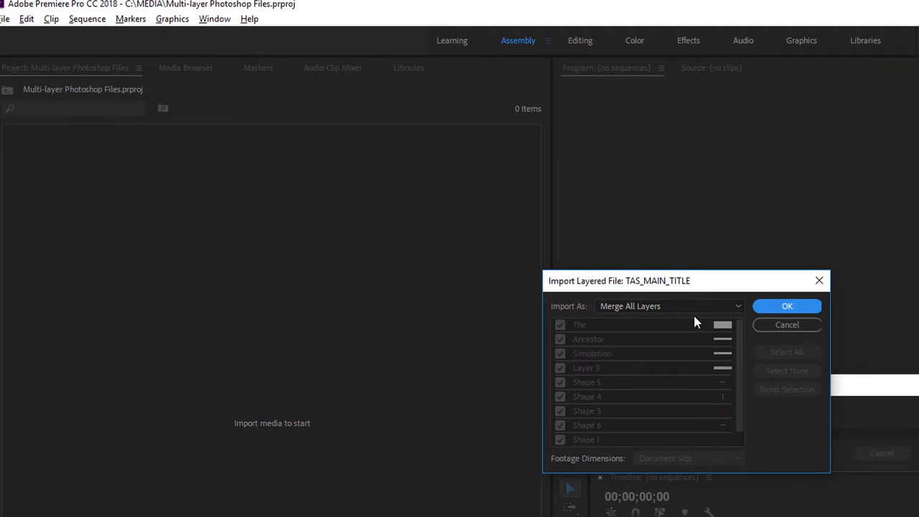
click(783, 308)
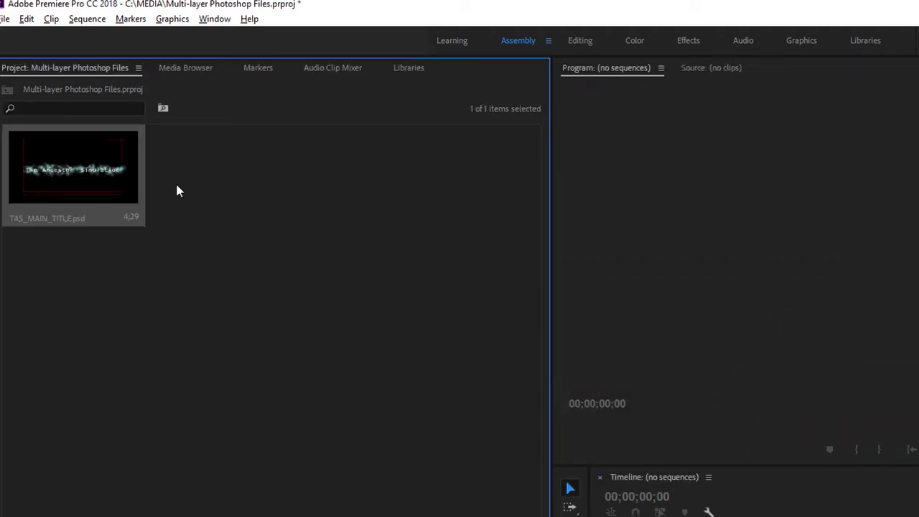
double_click(112, 176)
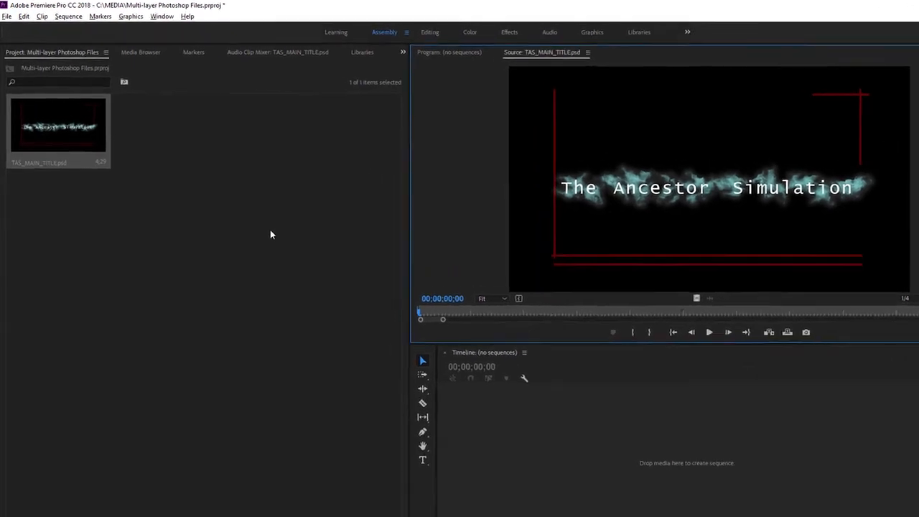
Import TAS_MAIN_TITLE.psd again as Merged Layers, leaving out the black background Layer 2.
right_click(217, 174)
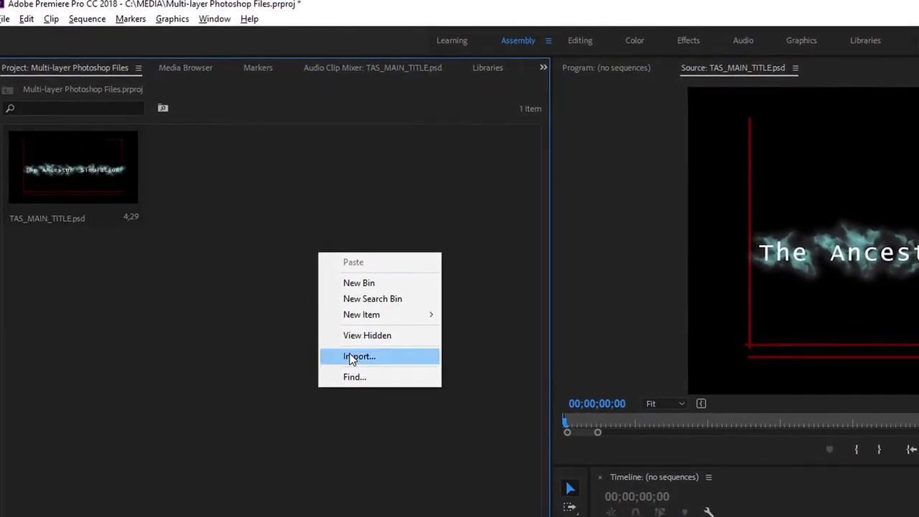
click(352, 349)
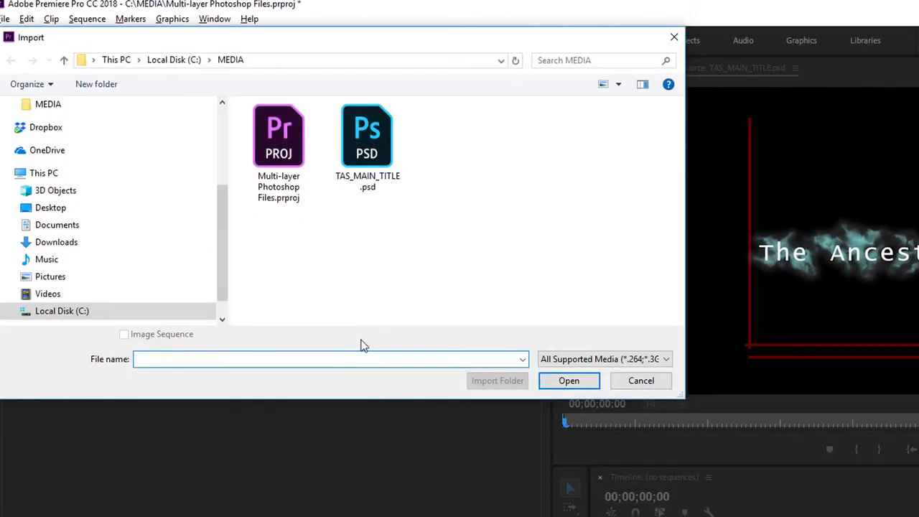
click(367, 151)
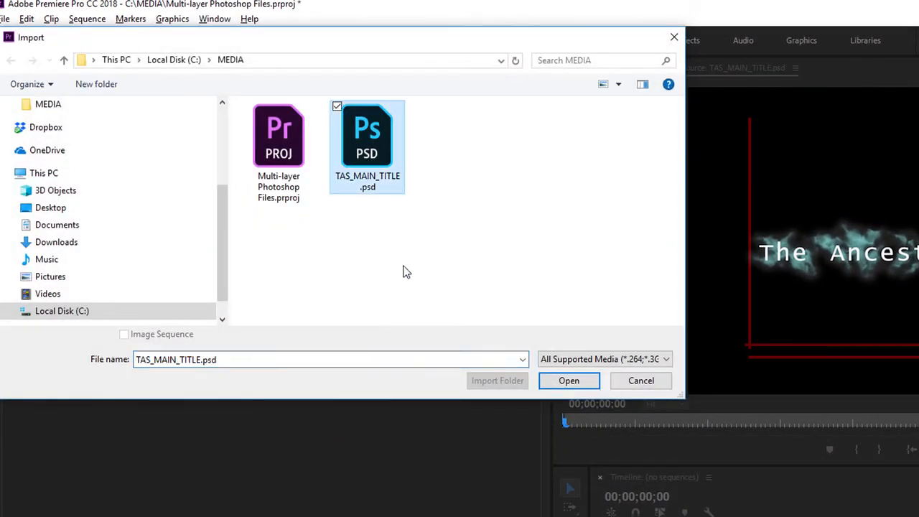
click(566, 381)
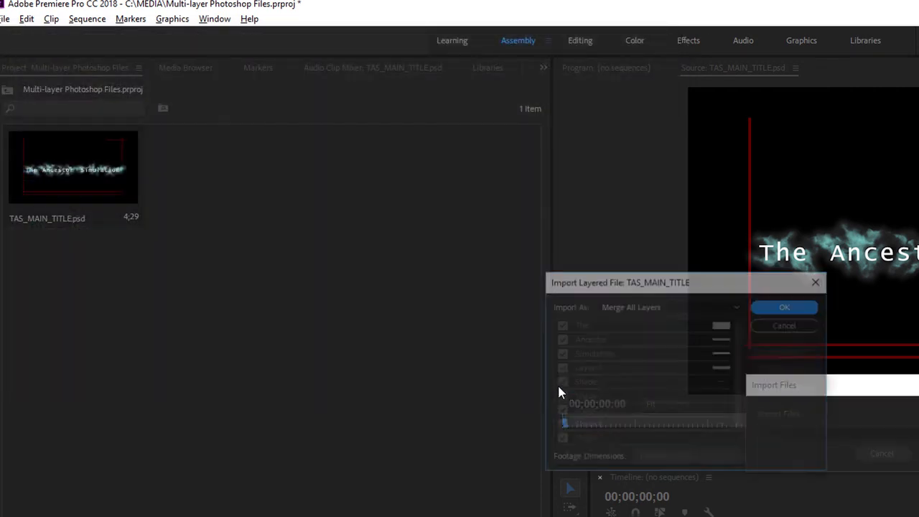
click(665, 309)
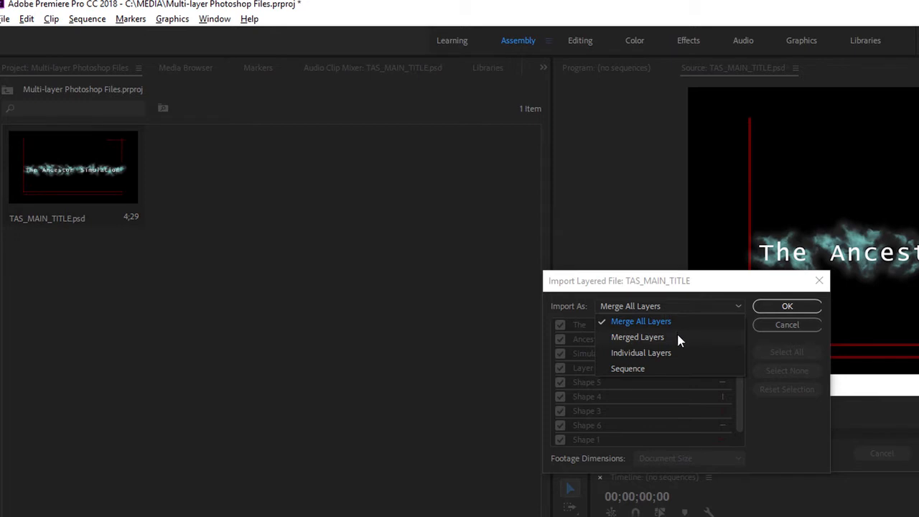
click(679, 339)
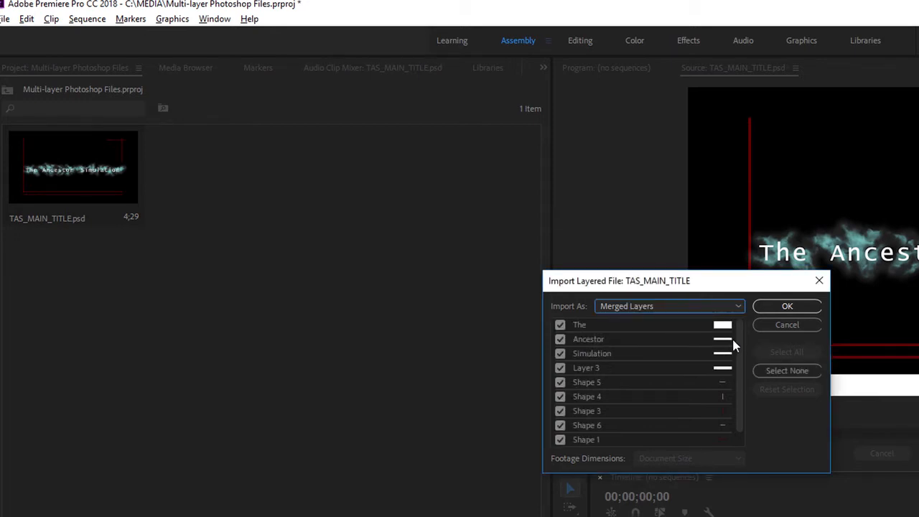
scroll(744, 395, down, 2)
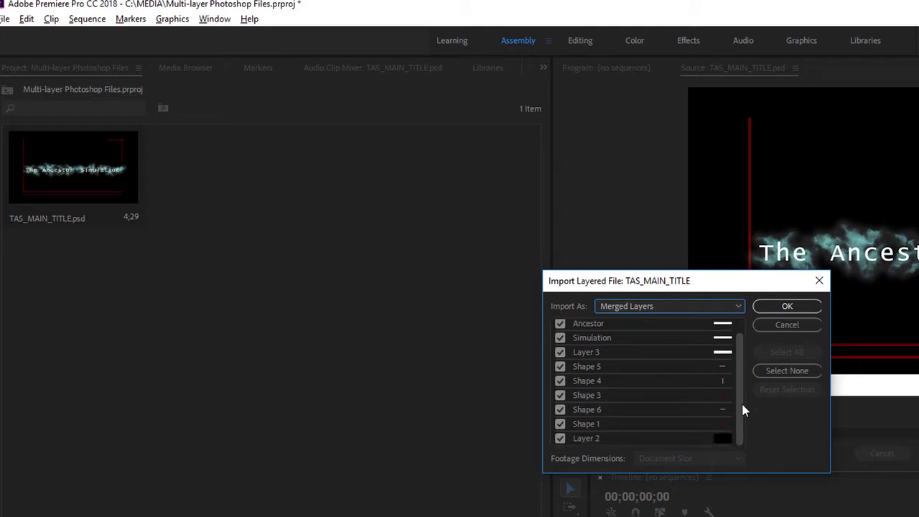
scroll(744, 376, up, 2)
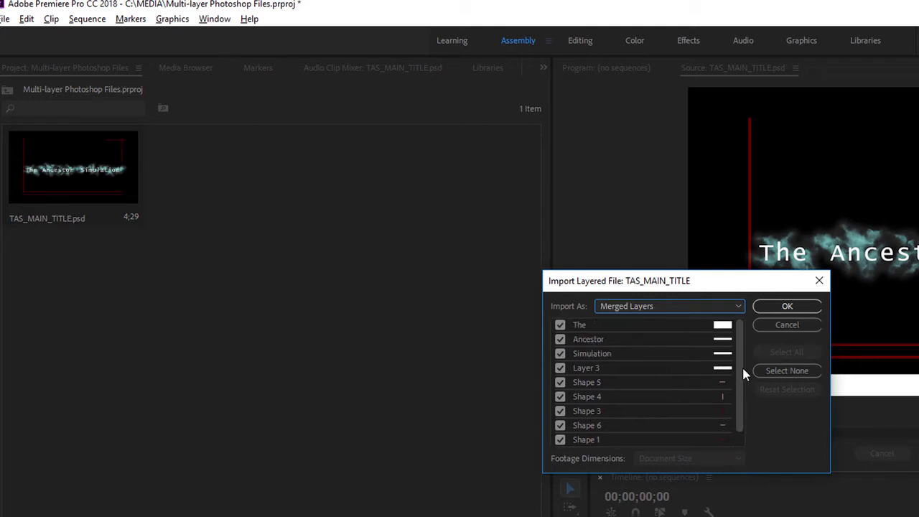
scroll(742, 381, down, 1)
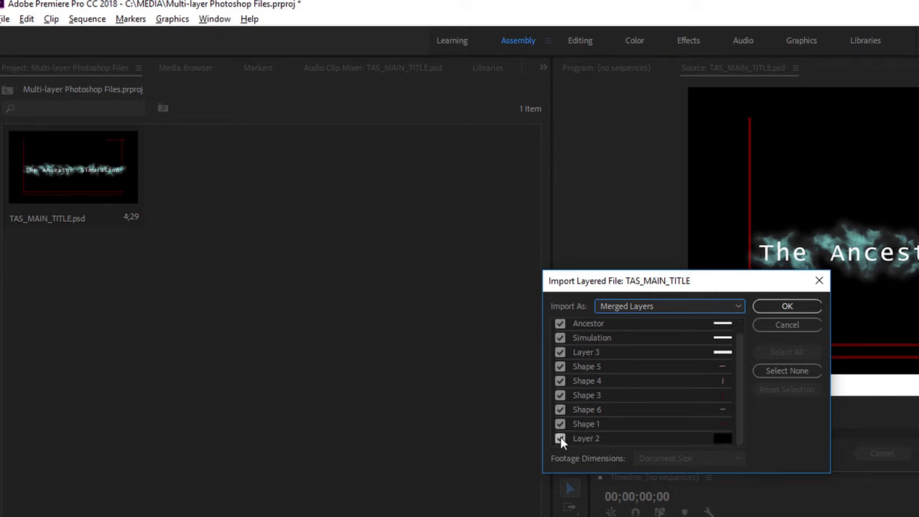
click(560, 439)
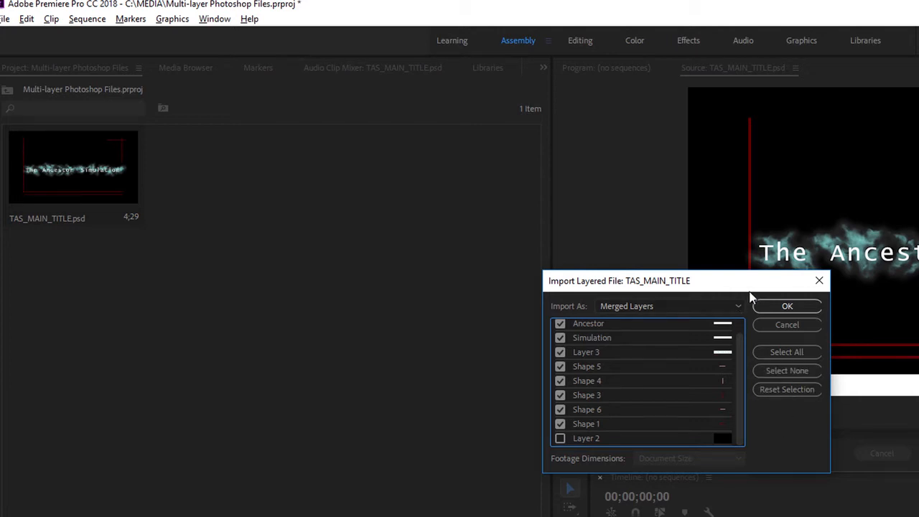
click(787, 306)
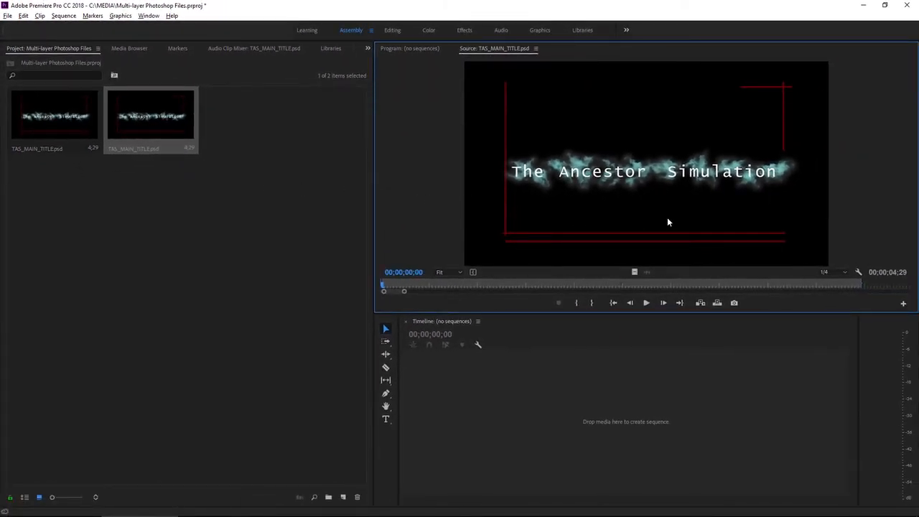
Turn on the Transparency Grid for the clip without Layer 2, and open the first, fully merged clip to compare.
click(860, 272)
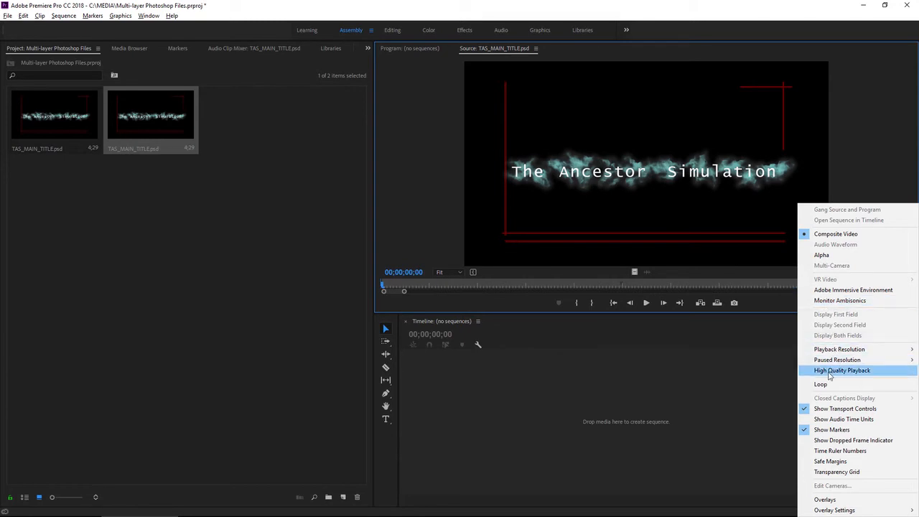
click(867, 472)
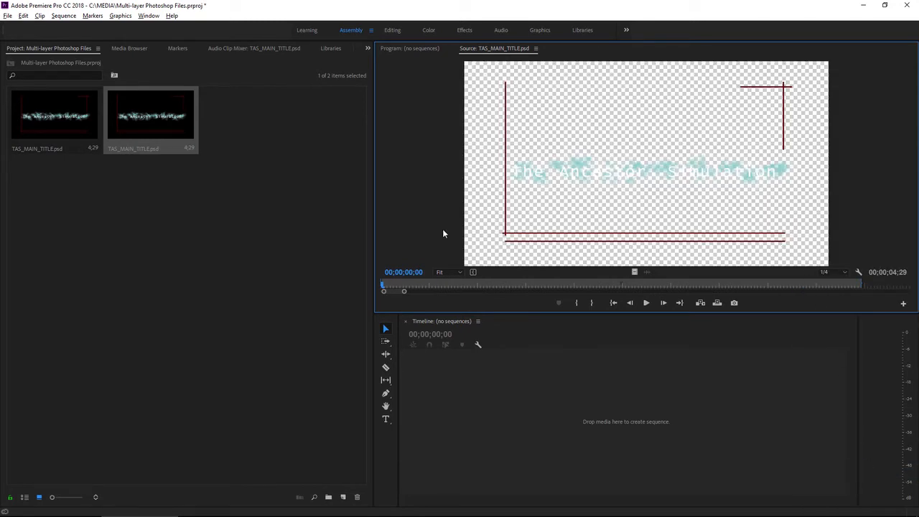
double_click(61, 107)
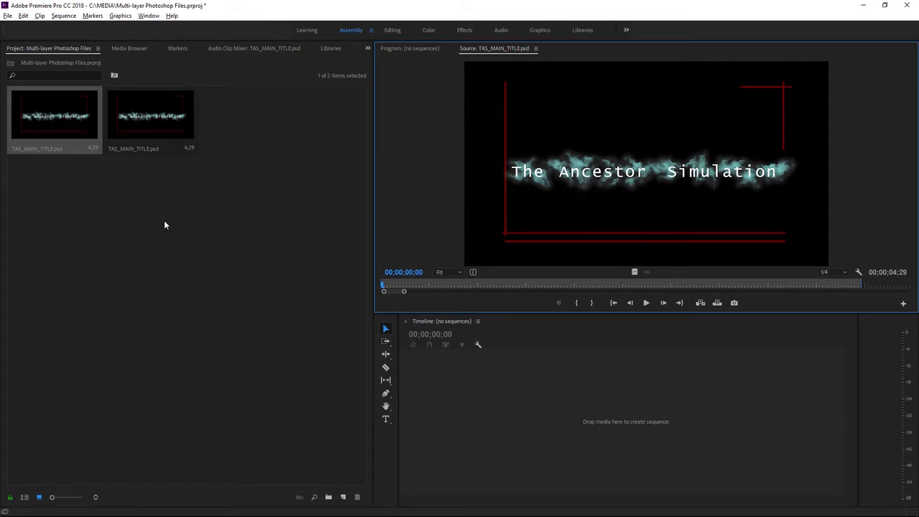
In Photoshop, set the fill of the Shape 5, 4, 3, 6 and 1 layers to blue, save the file, and return to Premiere Pro.
key(alt+Tab)
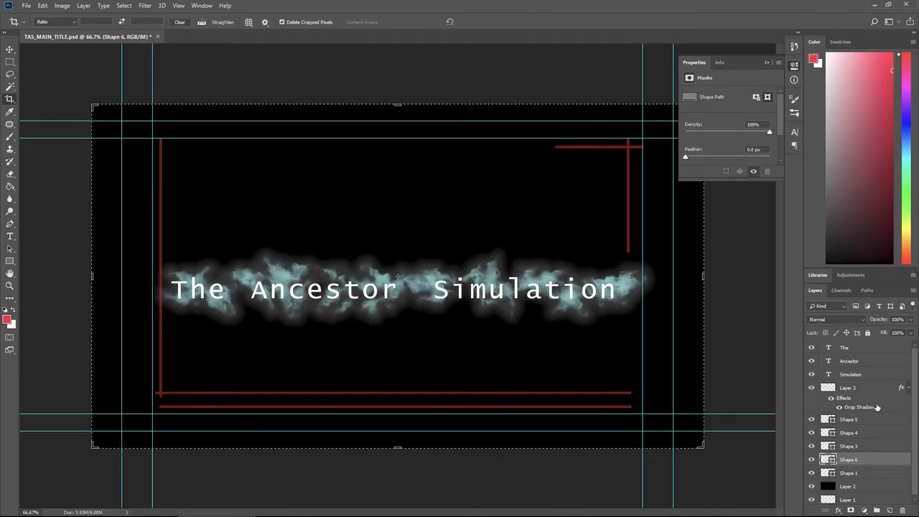
click(880, 474)
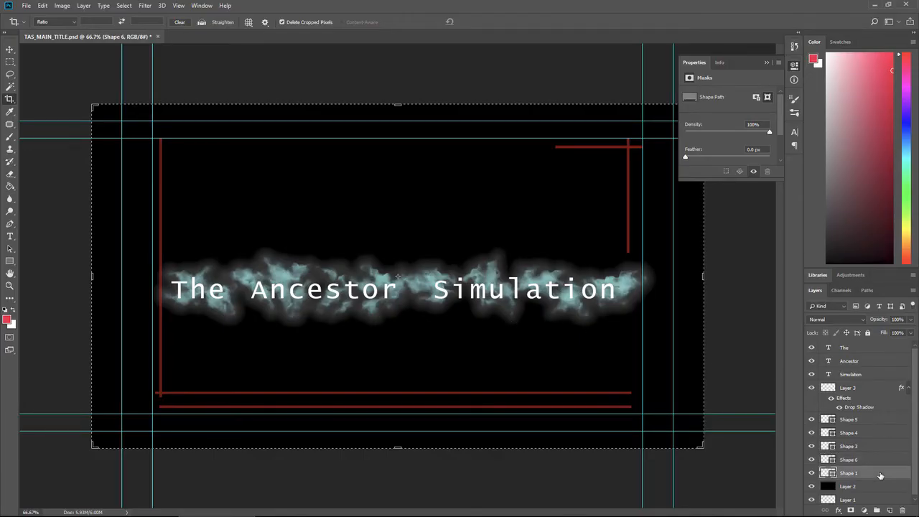
shift+click(873, 421)
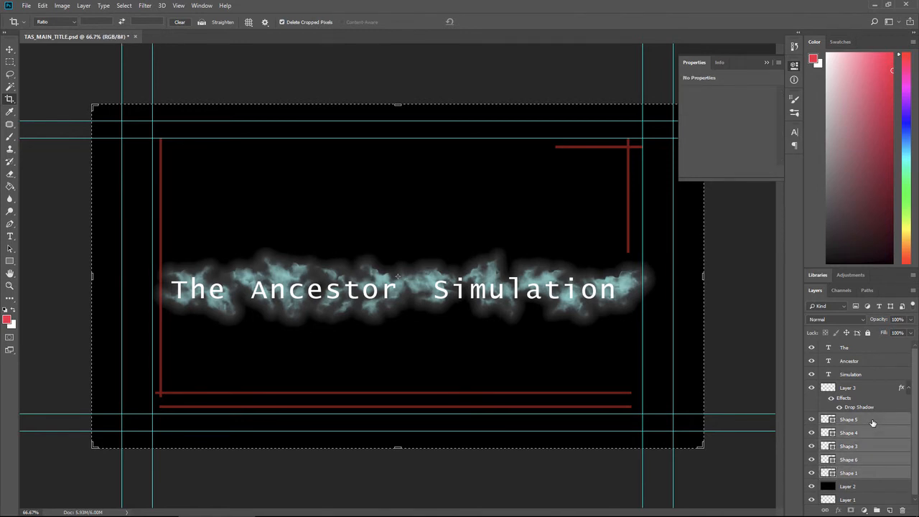
key(v)
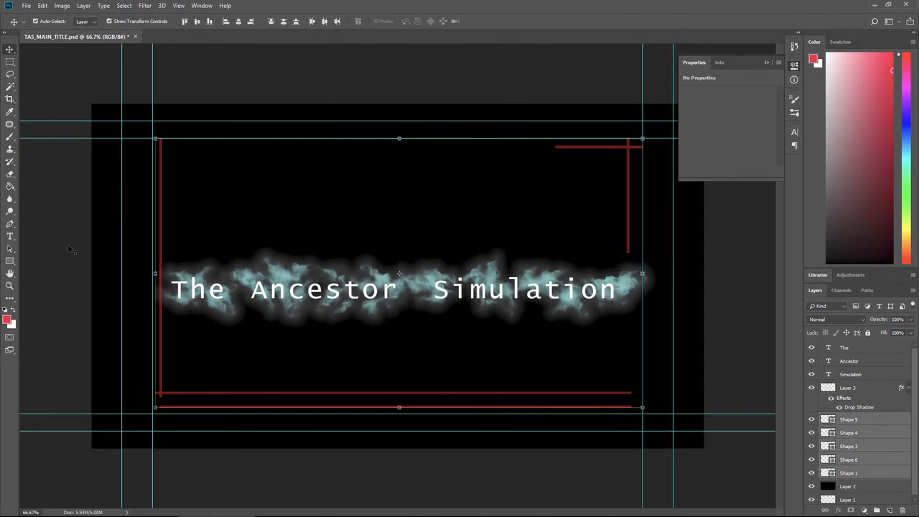
click(10, 264)
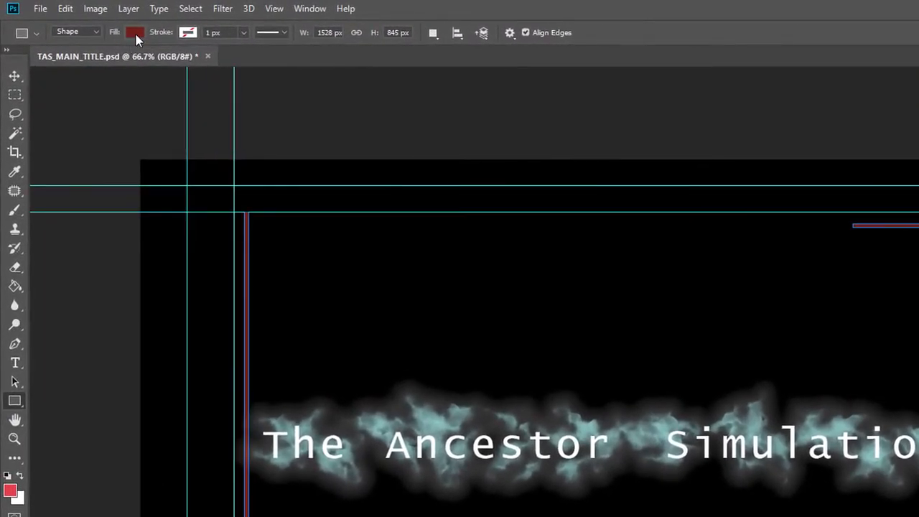
click(135, 31)
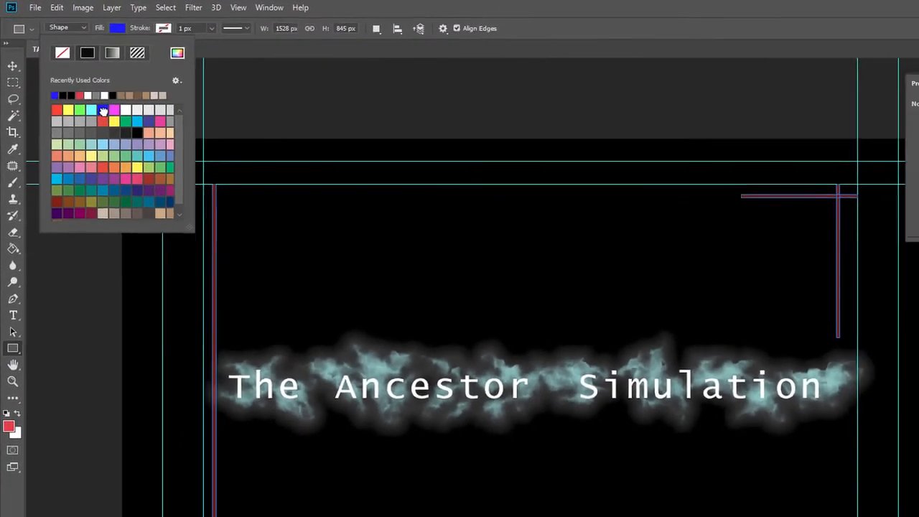
click(117, 126)
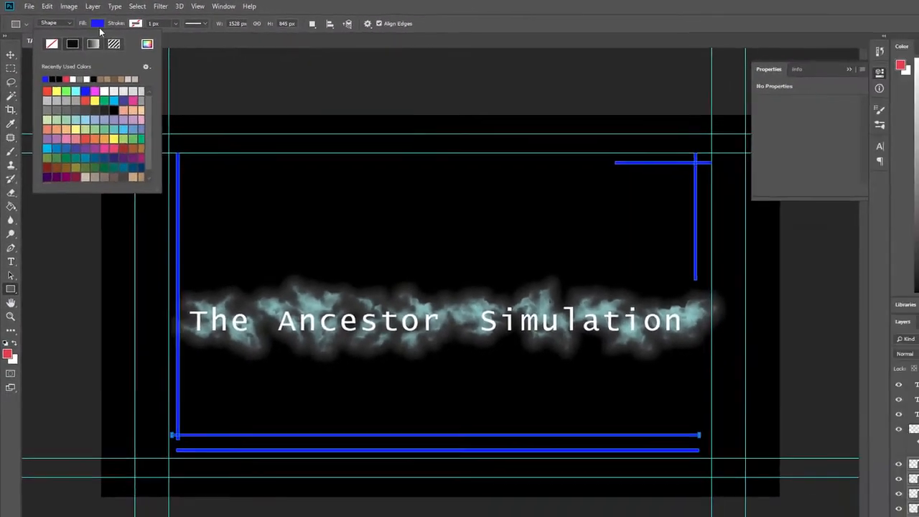
click(99, 26)
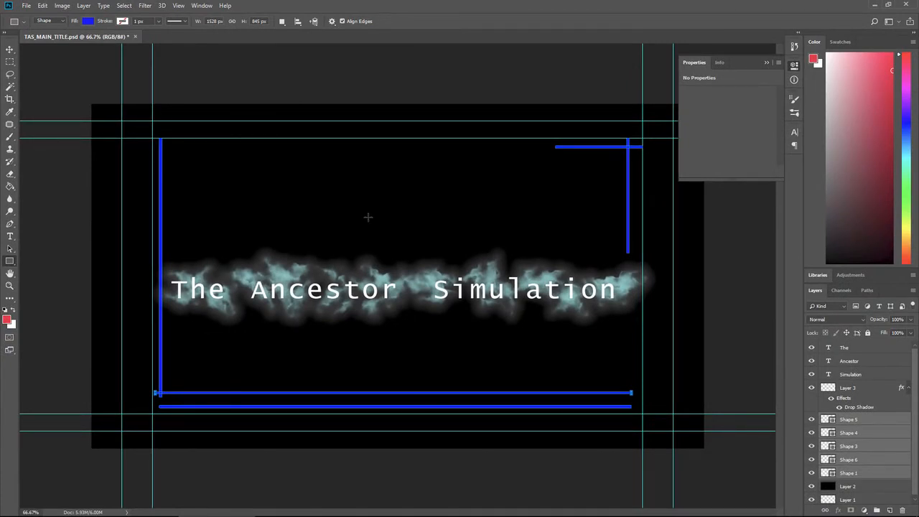
click(32, 10)
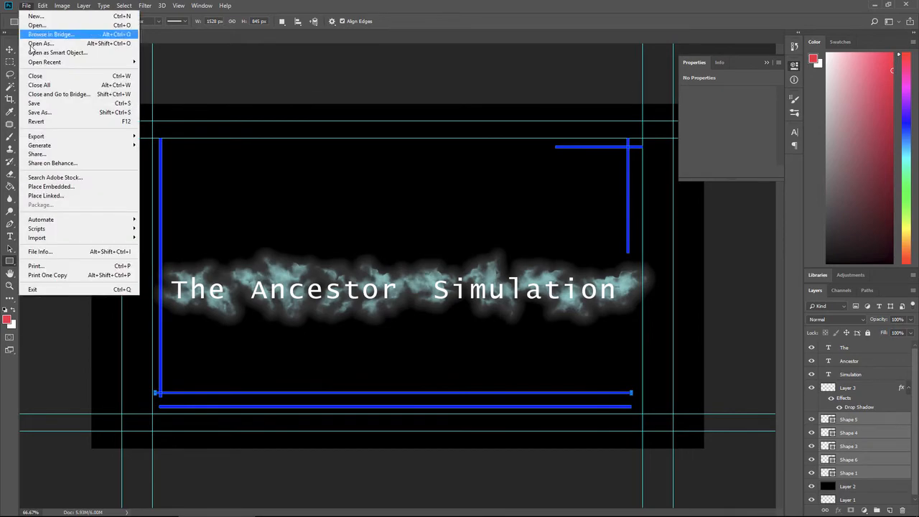
click(34, 103)
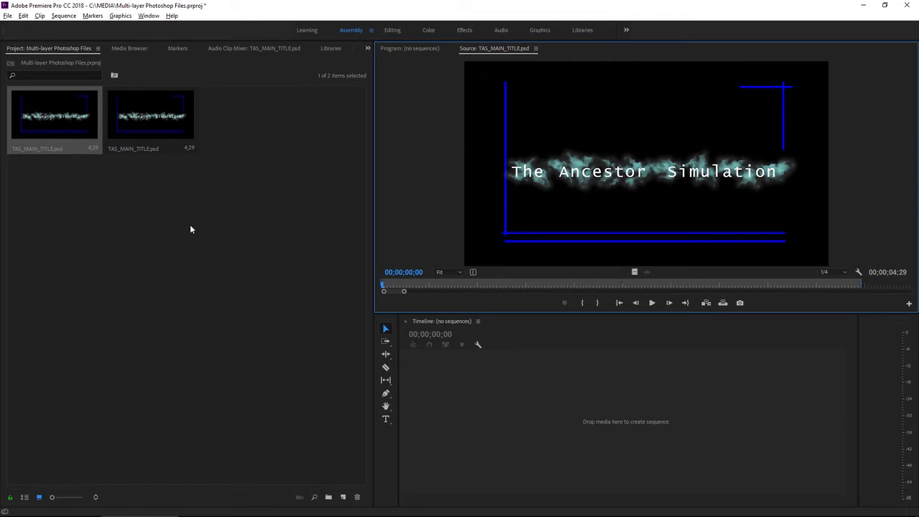
Undo the blue fill on the shape layers in Photoshop, save TAS_MAIN_TITLE.psd, and return to Premiere Pro.
key(alt+Tab)
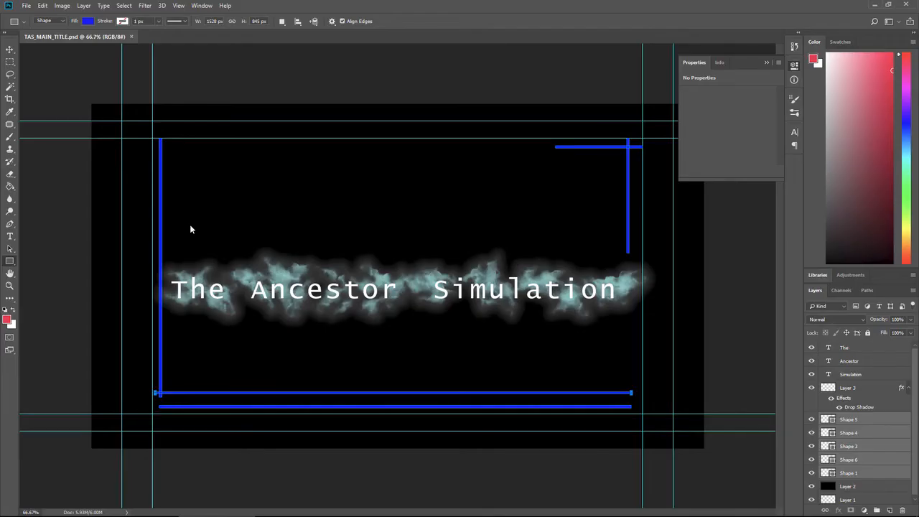
key(alt+BackSpace)
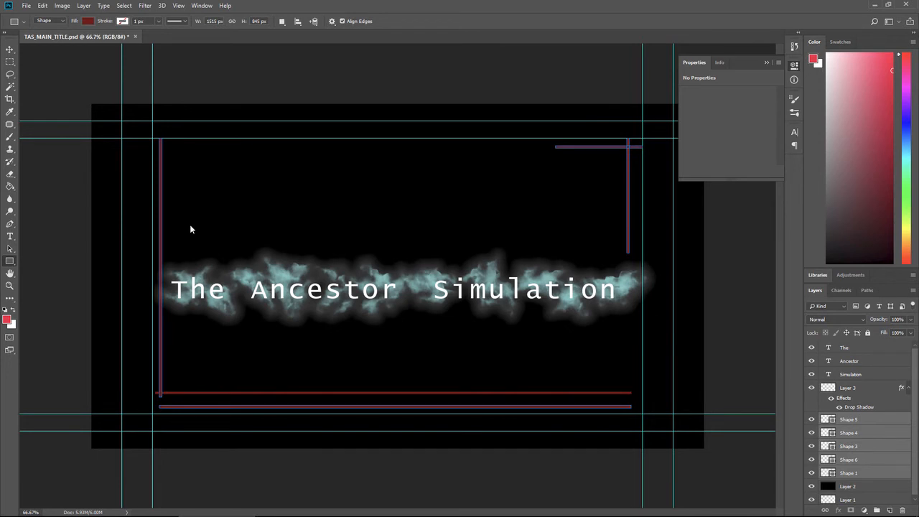
key(ctrl+s)
key(alt+Tab)
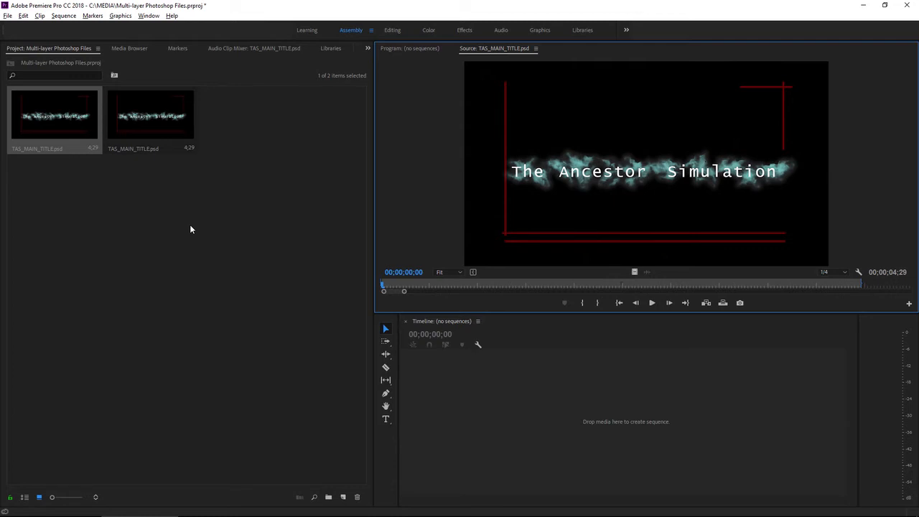
Start importing TAS_MAIN_TITLE.psd into the project again, set to Individual Layers, and review its layer list.
click(190, 224)
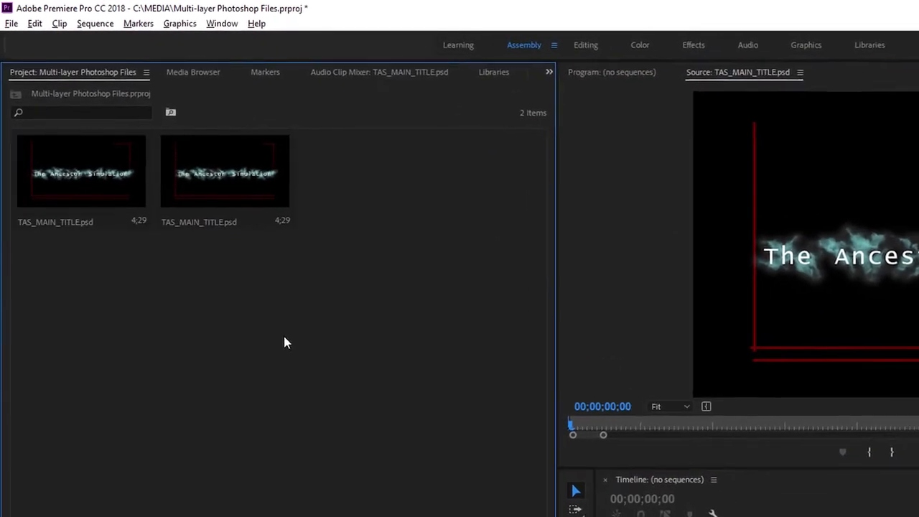
right_click(284, 342)
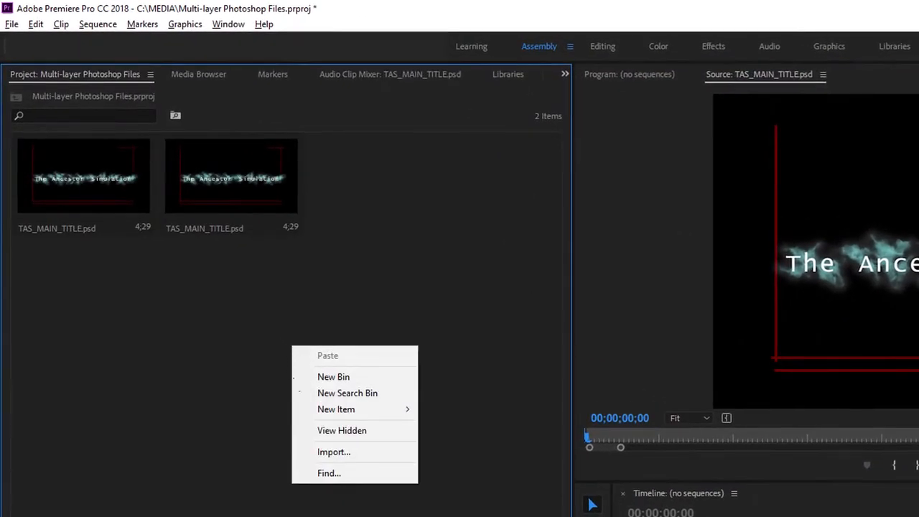
click(354, 453)
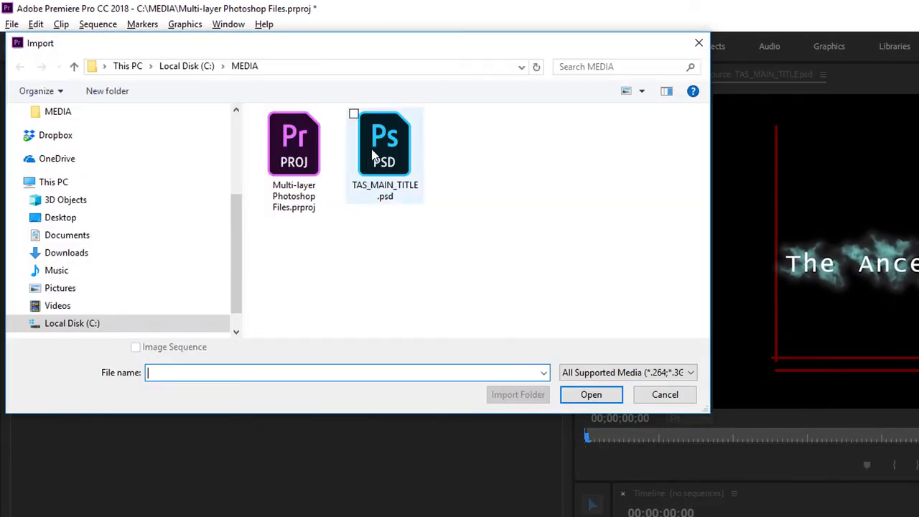
click(375, 156)
click(593, 404)
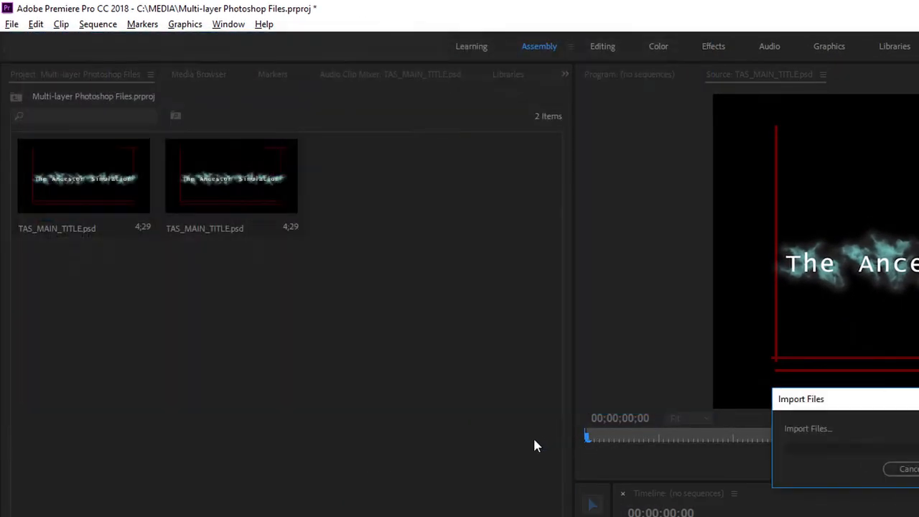
click(661, 319)
click(671, 352)
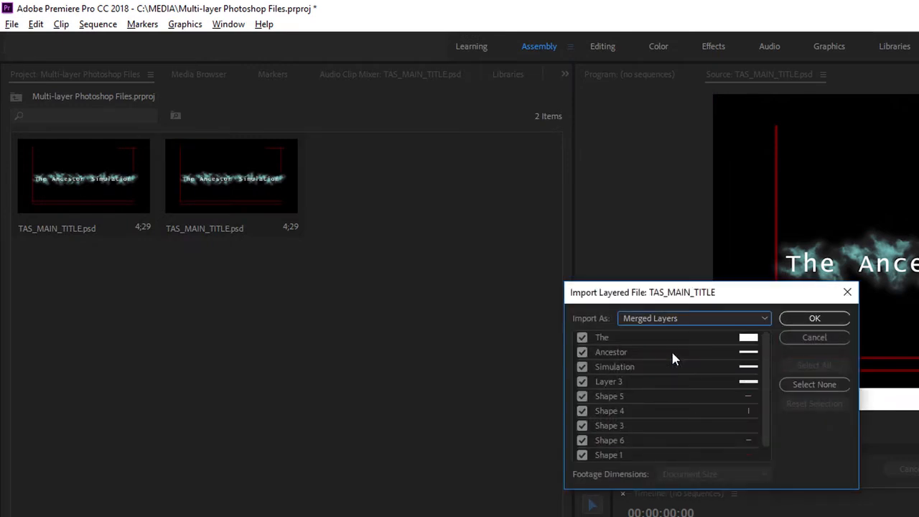
click(695, 318)
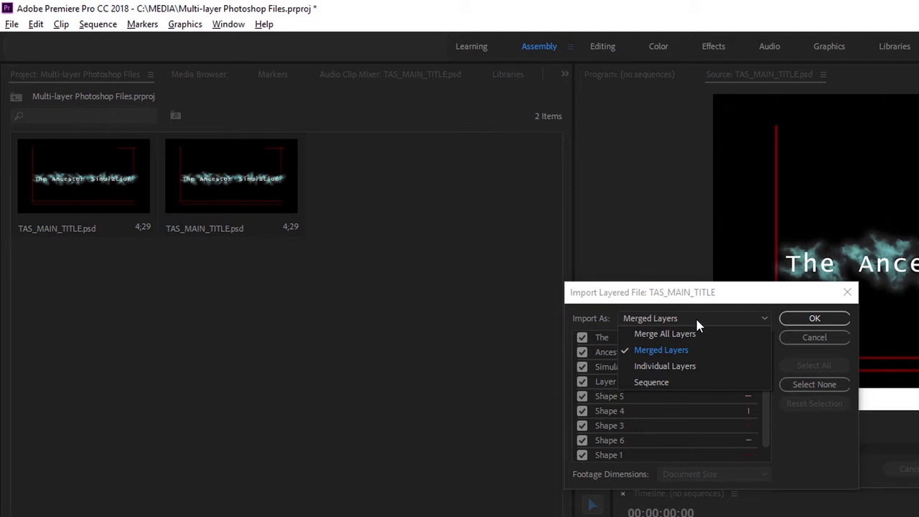
click(697, 367)
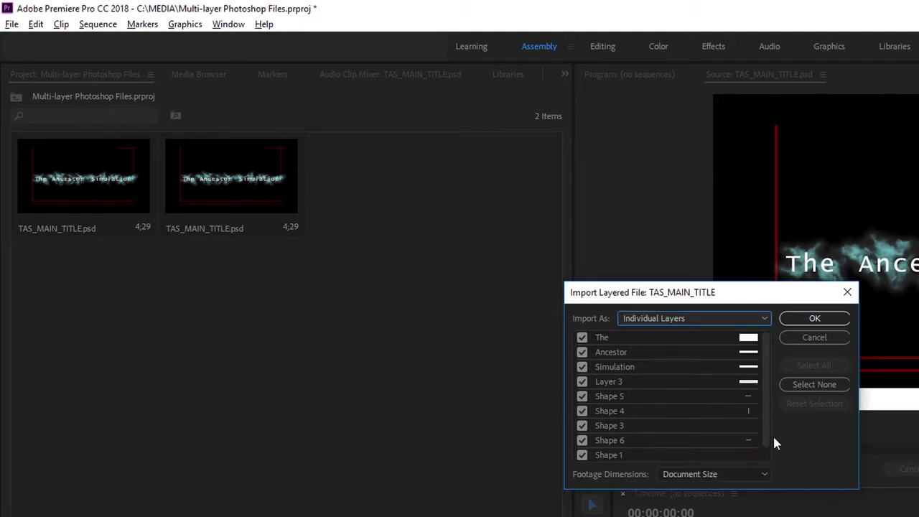
mouse_move(766, 423)
mouse_down()
mouse_move(767, 446)
mouse_move(768, 411)
mouse_up()
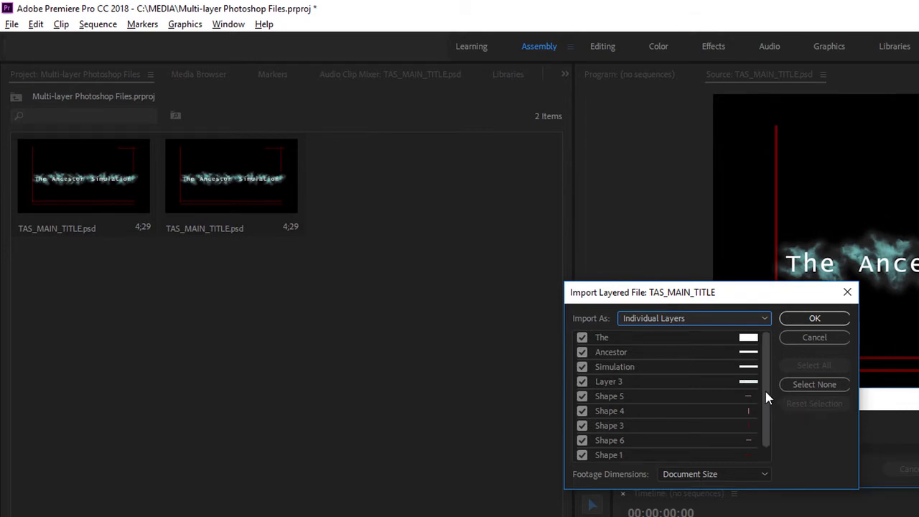
drag(765, 391, 760, 417)
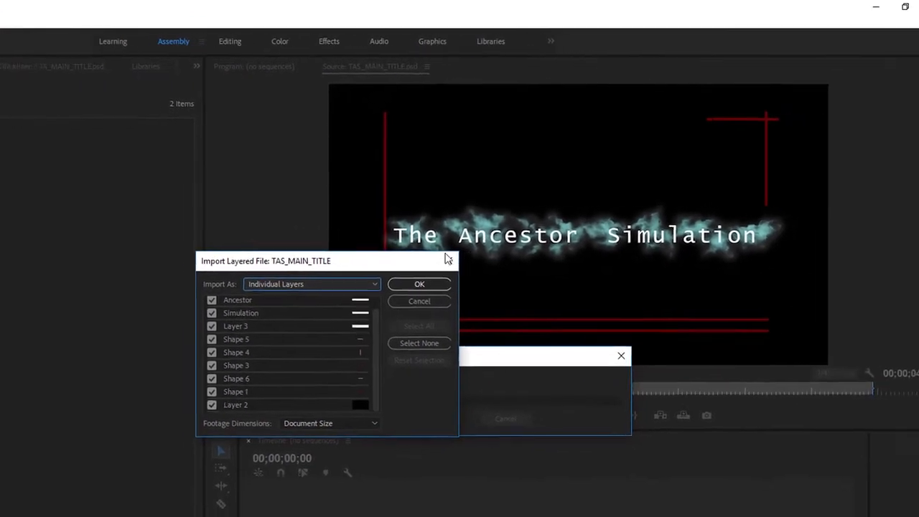
Try Layer Size for the footage dimensions, return to Document Size, and complete the import of the individual layers.
drag(424, 260, 364, 321)
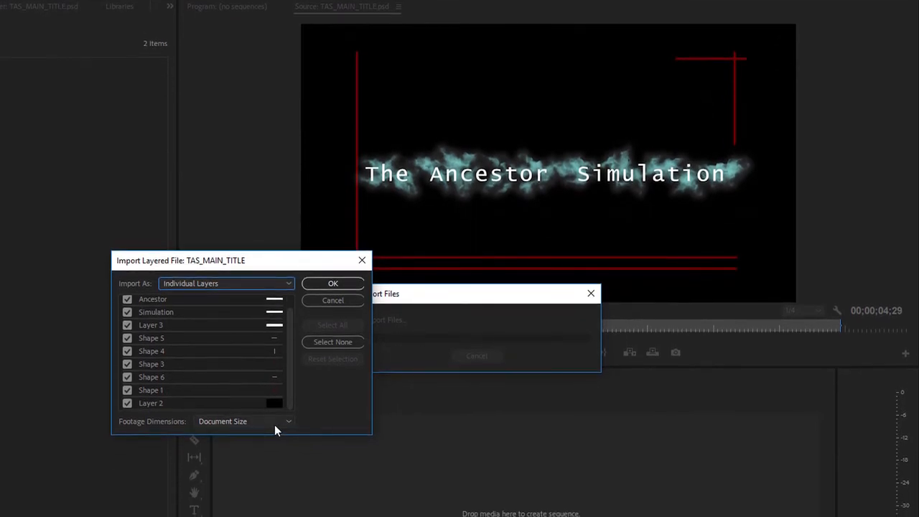
click(275, 426)
click(262, 452)
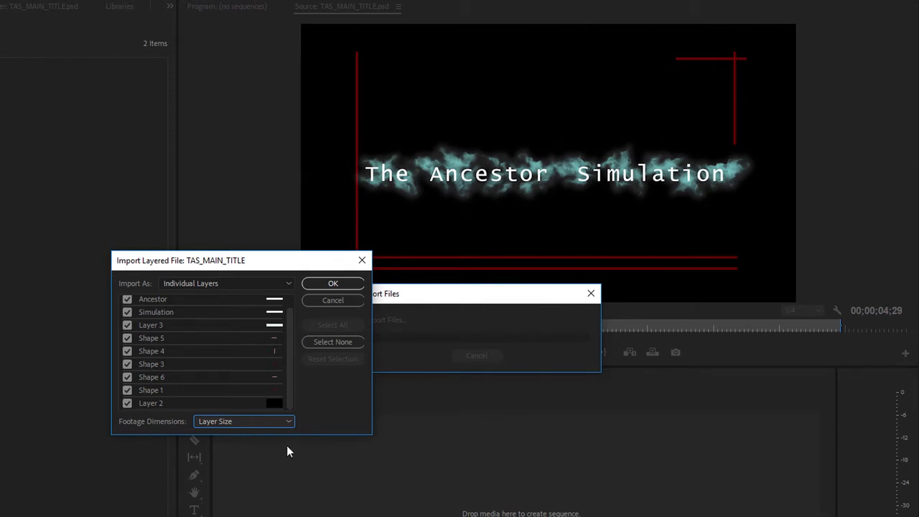
click(267, 422)
click(265, 434)
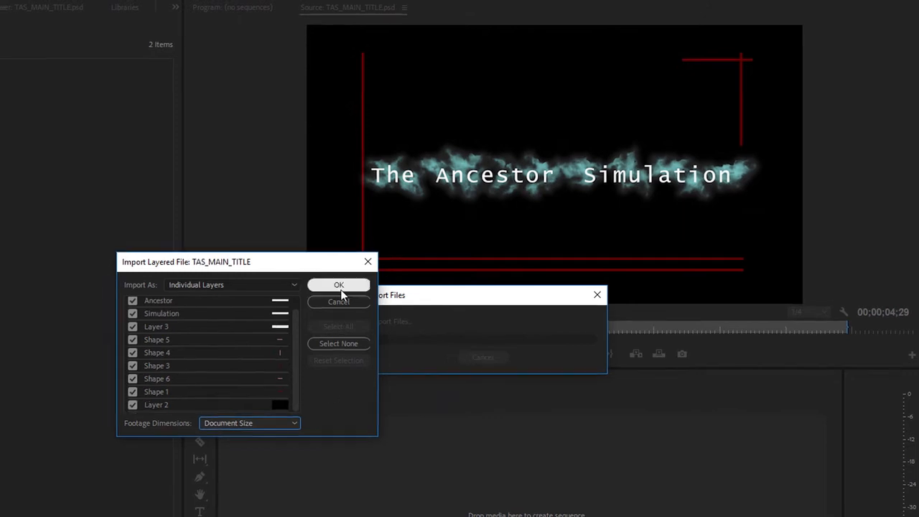
click(339, 286)
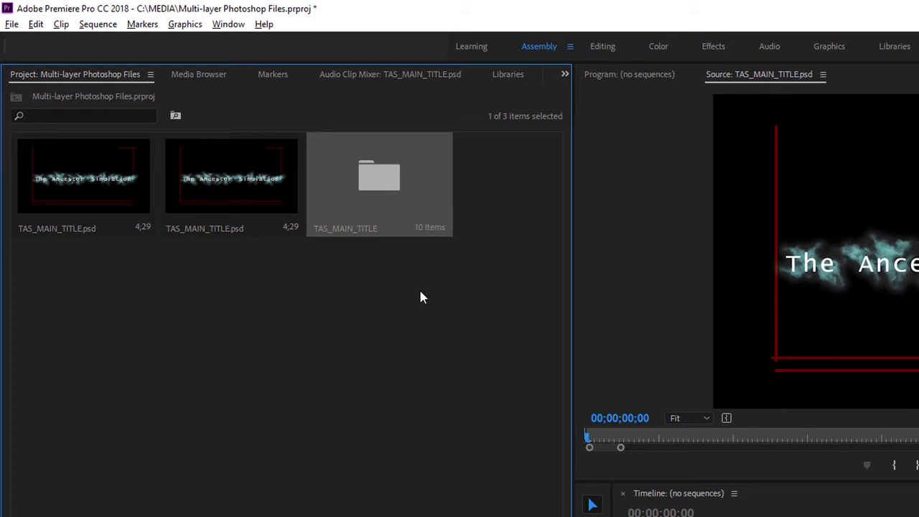
Open the TAS_MAIN_TITLE bin, look through its layer clips, and view the Shape 3 layer in the Source monitor.
double_click(388, 183)
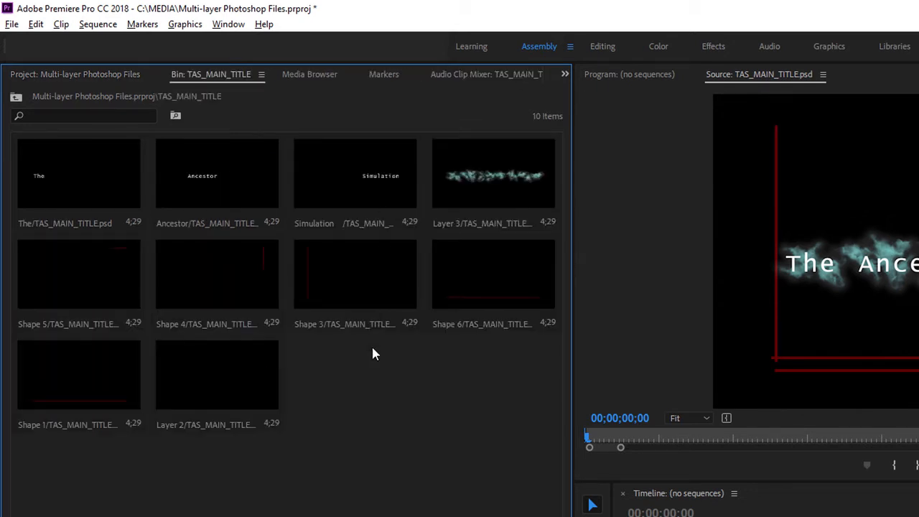
click(374, 268)
click(370, 181)
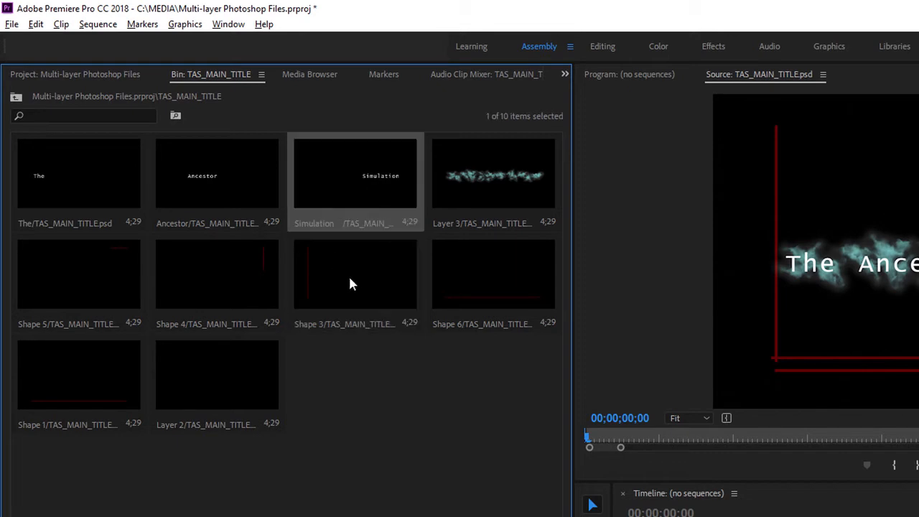
click(352, 280)
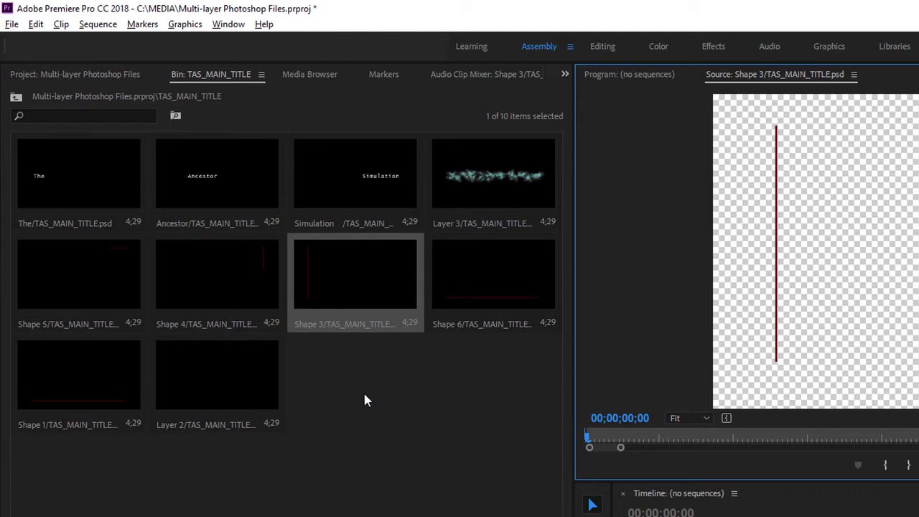
click(257, 287)
click(86, 287)
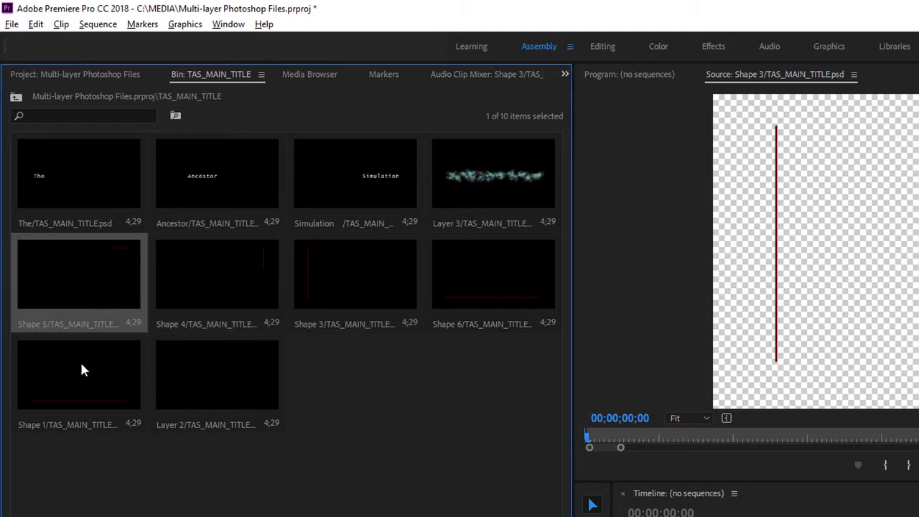
click(81, 370)
click(208, 380)
click(376, 394)
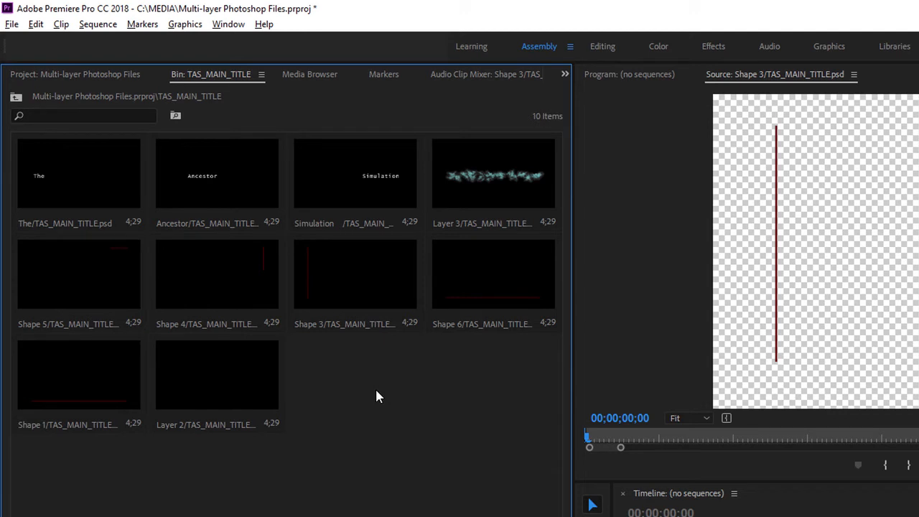
Return to the project's root and import TAS_MAIN_TITLE.psd as a Sequence with all layers at Document Size.
click(27, 74)
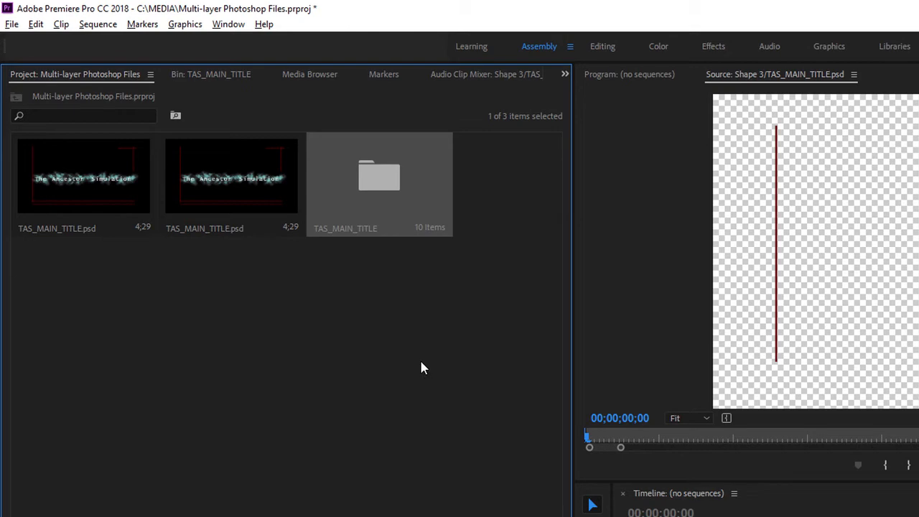
right_click(381, 339)
click(415, 444)
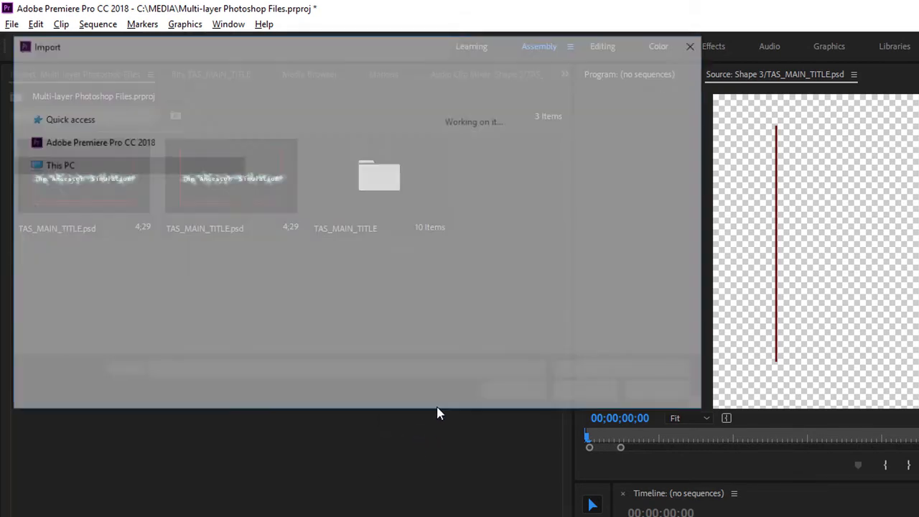
click(381, 147)
double_click(381, 147)
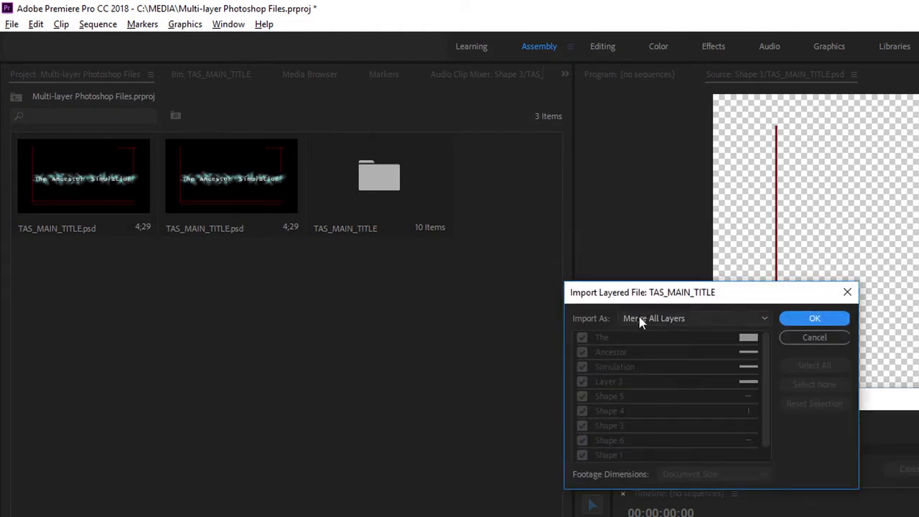
click(641, 319)
click(687, 388)
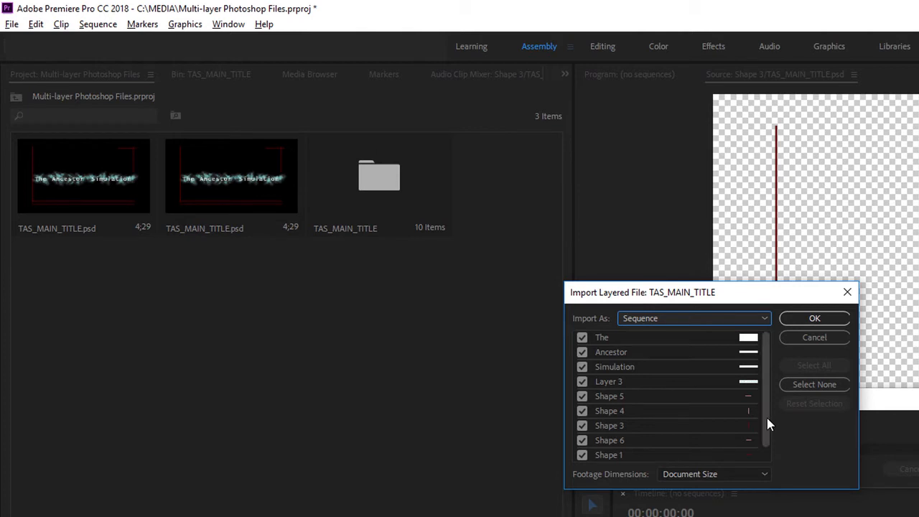
scroll(770, 425, down, 2)
scroll(768, 420, up, 1)
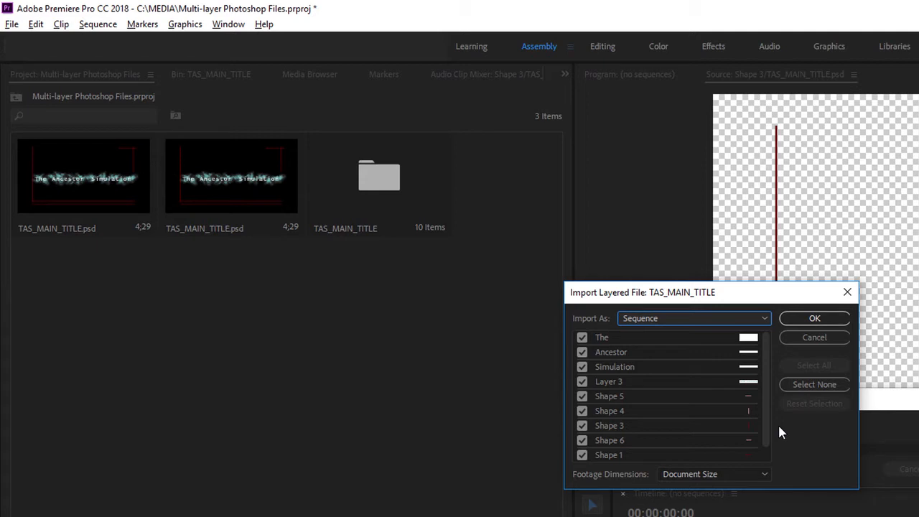
click(814, 318)
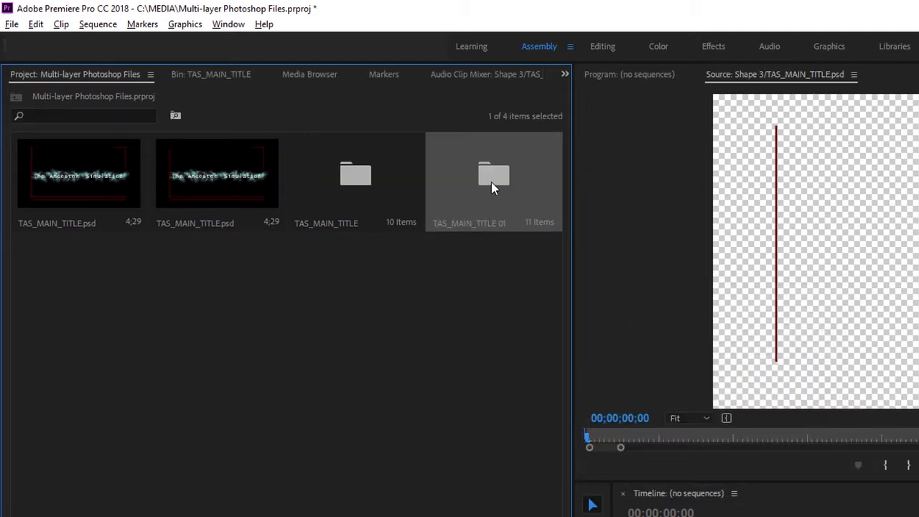
Open the TAS_MAIN_TITLE sequence from the TAS_MAIN_TITLE 01 bin and enlarge the timeline to show all ten video tracks.
double_click(491, 181)
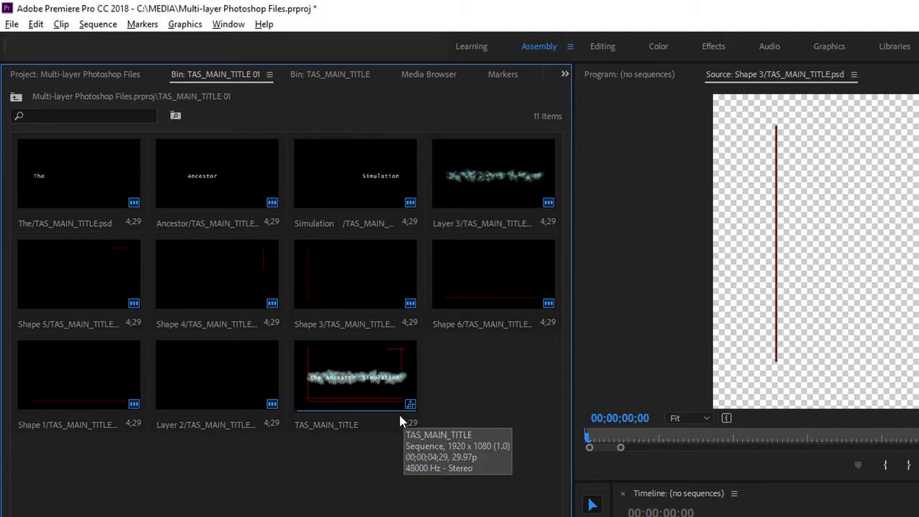
double_click(371, 369)
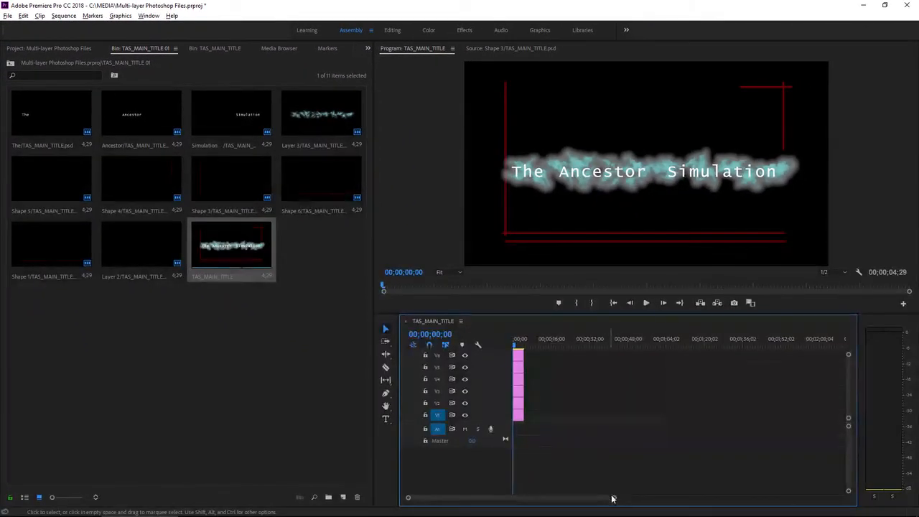
drag(613, 499, 566, 498)
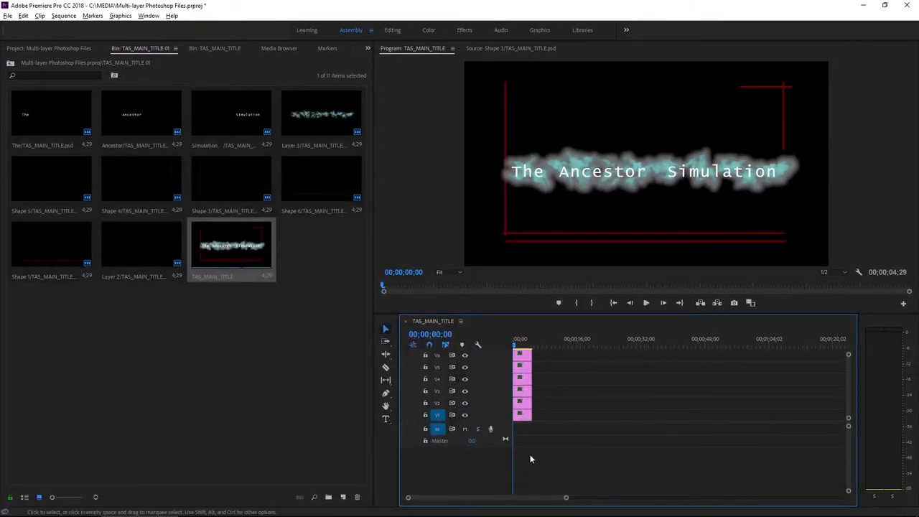
drag(501, 422, 502, 467)
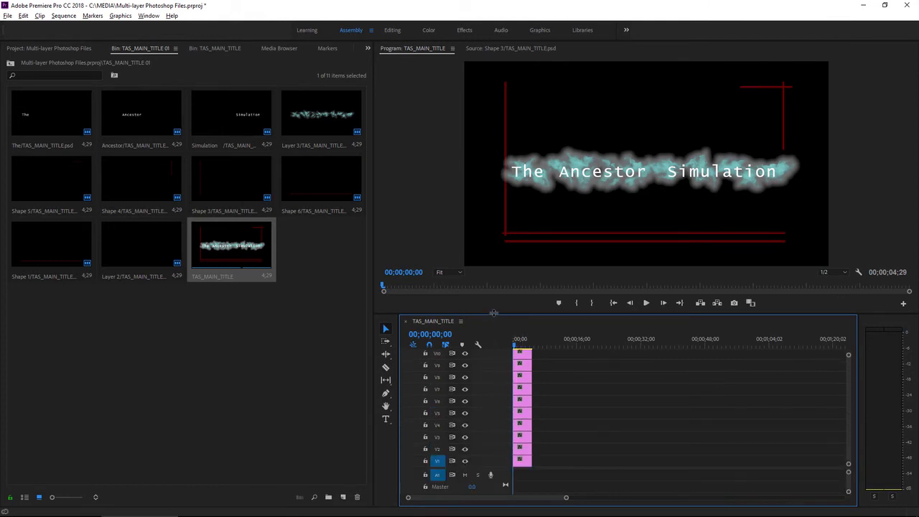
drag(496, 317, 488, 282)
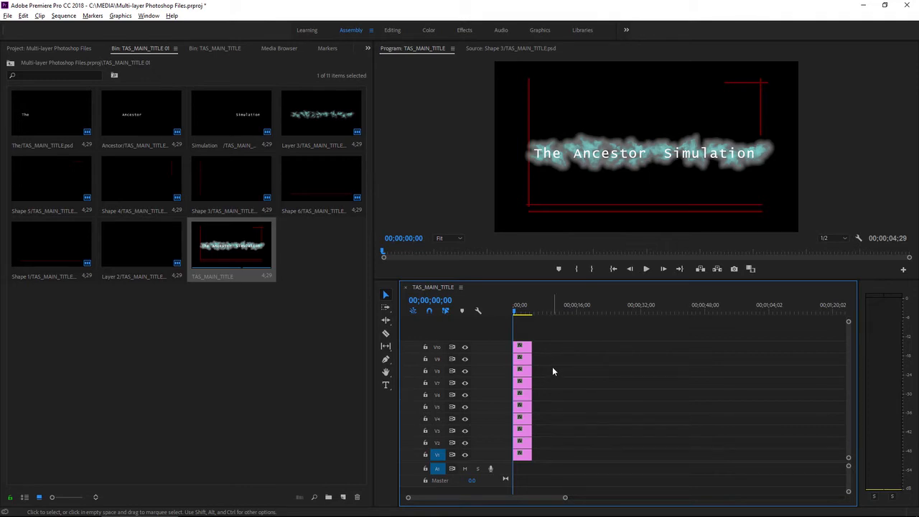
Check the Still Image Default Duration in the Timeline preferences and leave without changing it.
click(23, 17)
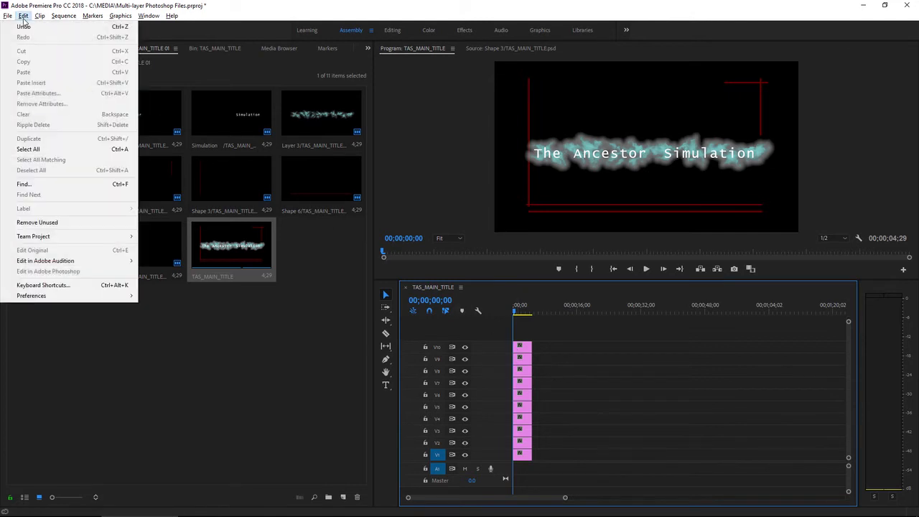
mouse_move(99, 298)
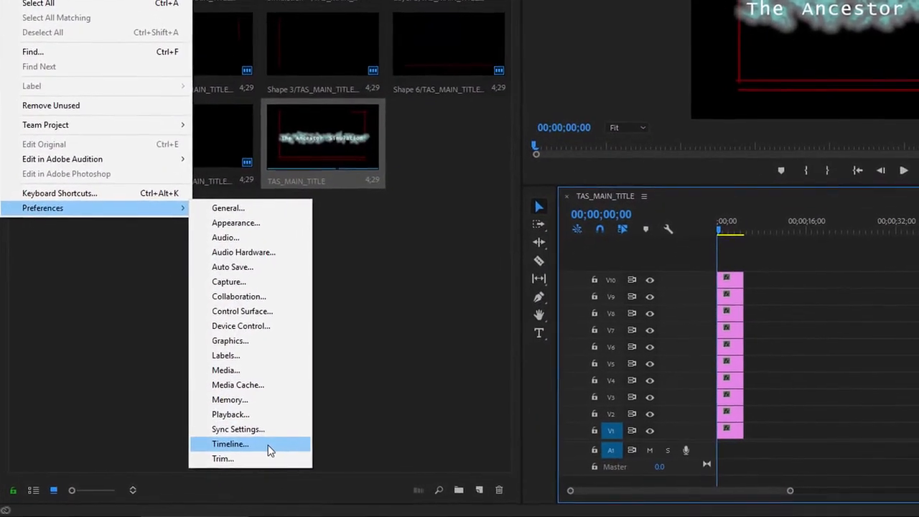
click(267, 445)
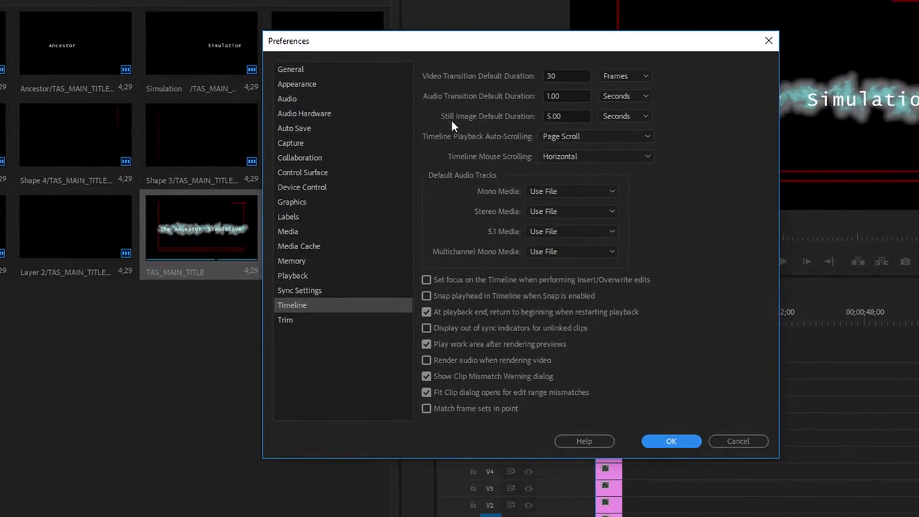
click(587, 117)
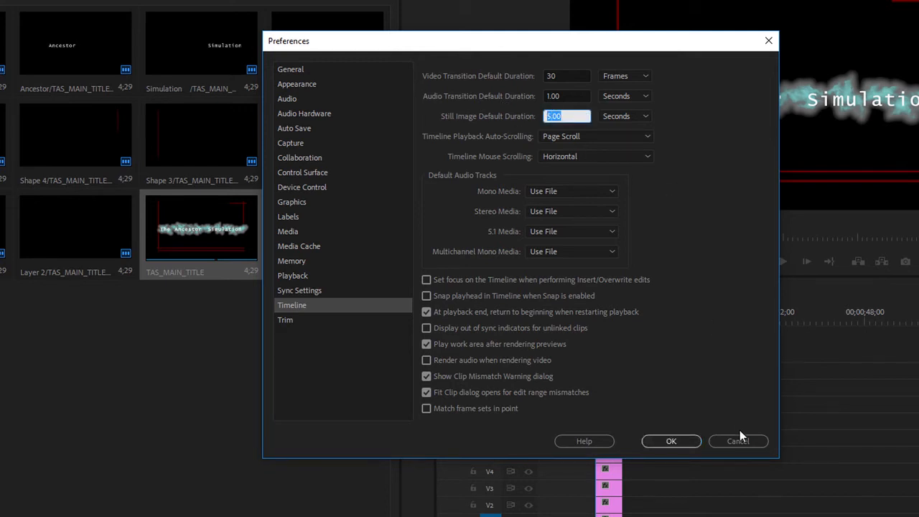
click(738, 440)
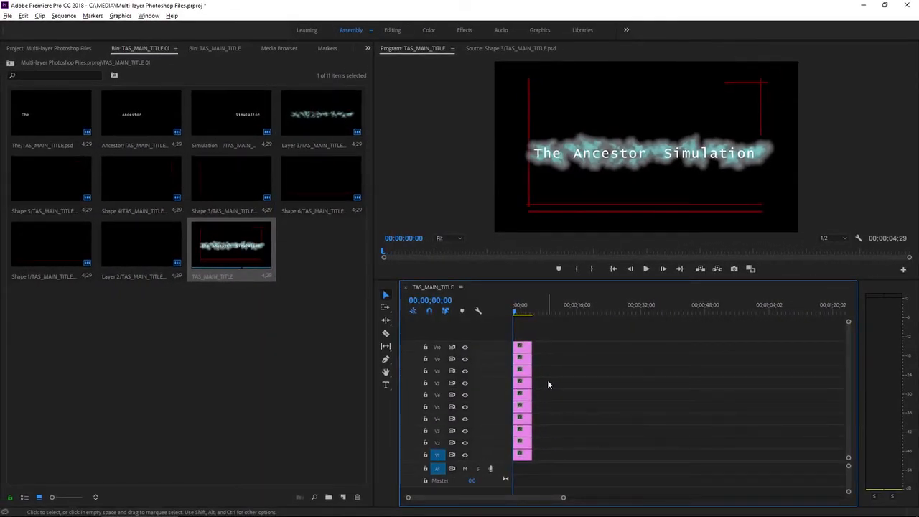
drag(546, 346, 595, 347)
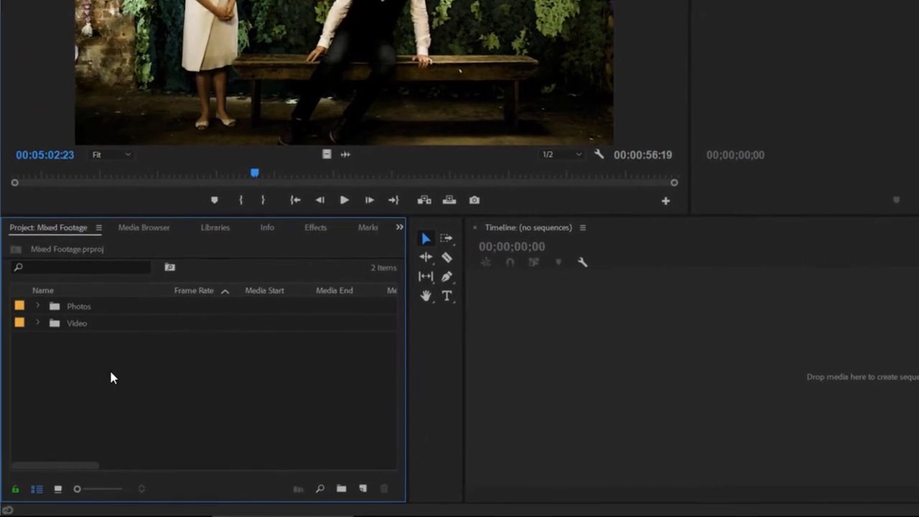
Expand the Video and Photos bins, enlarge the Project panel to full window, and review the frame rate and video info of the media.
click(2, 344)
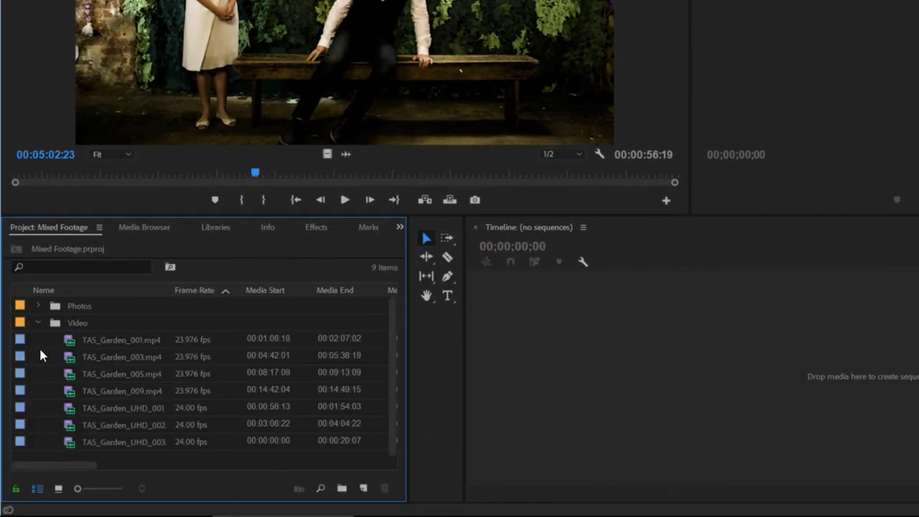
click(38, 306)
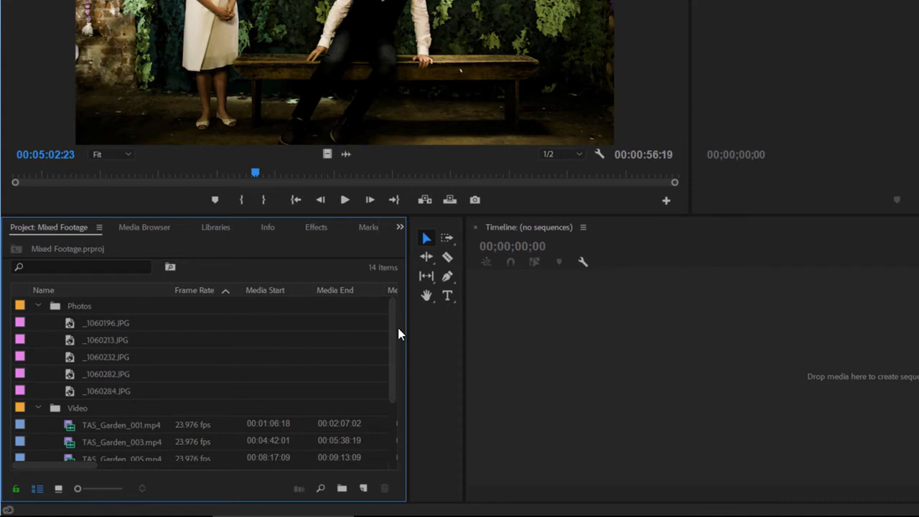
drag(393, 338, 392, 410)
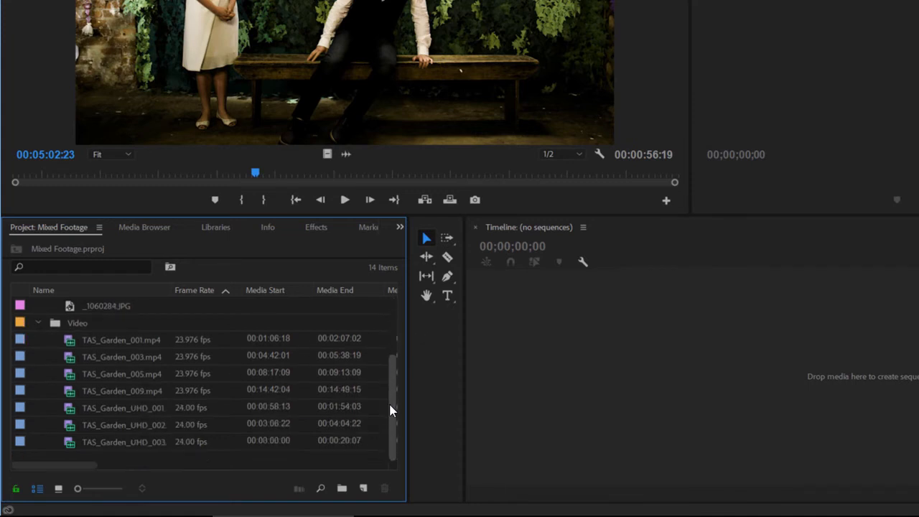
double_click(71, 229)
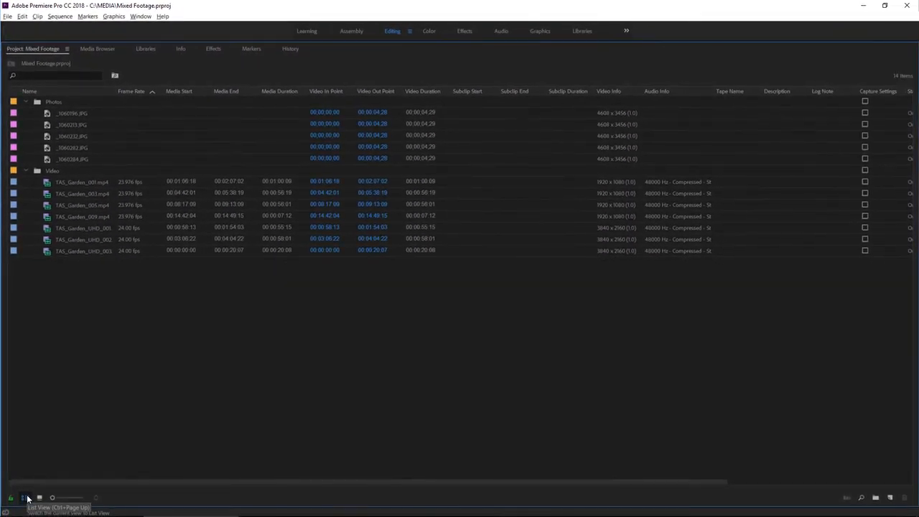
click(26, 498)
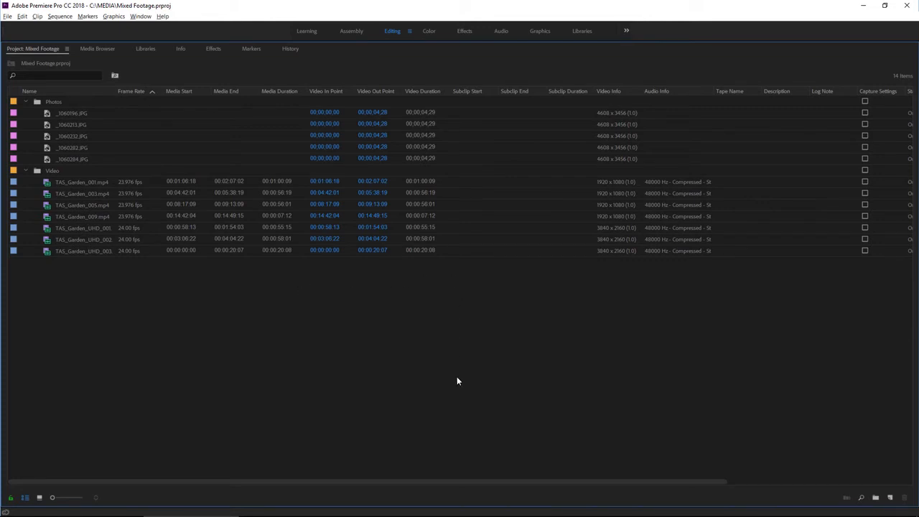
drag(471, 482, 435, 496)
Look over the presets and settings offered for a new sequence, and leave without creating one.
click(889, 498)
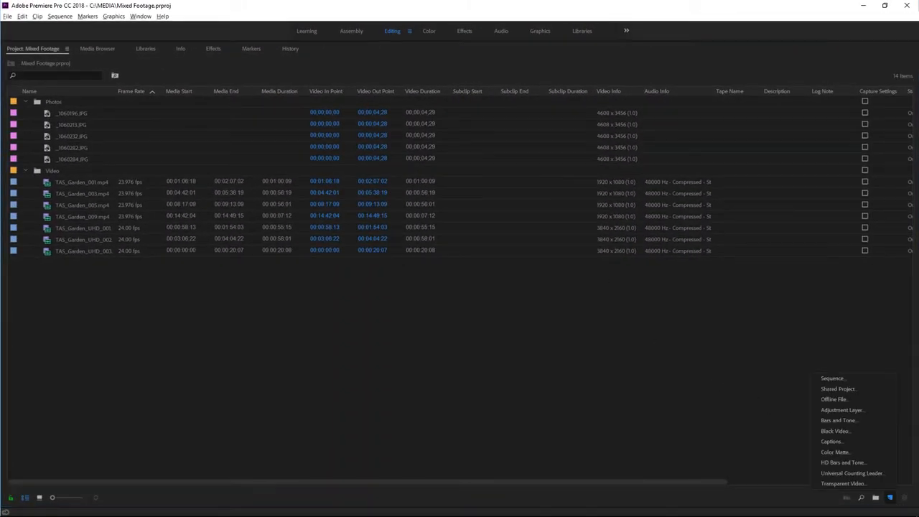
click(831, 381)
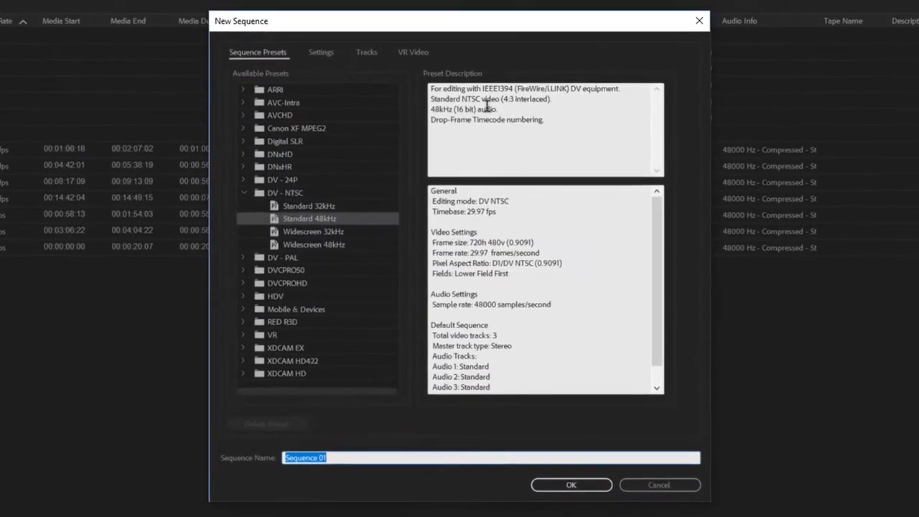
click(339, 80)
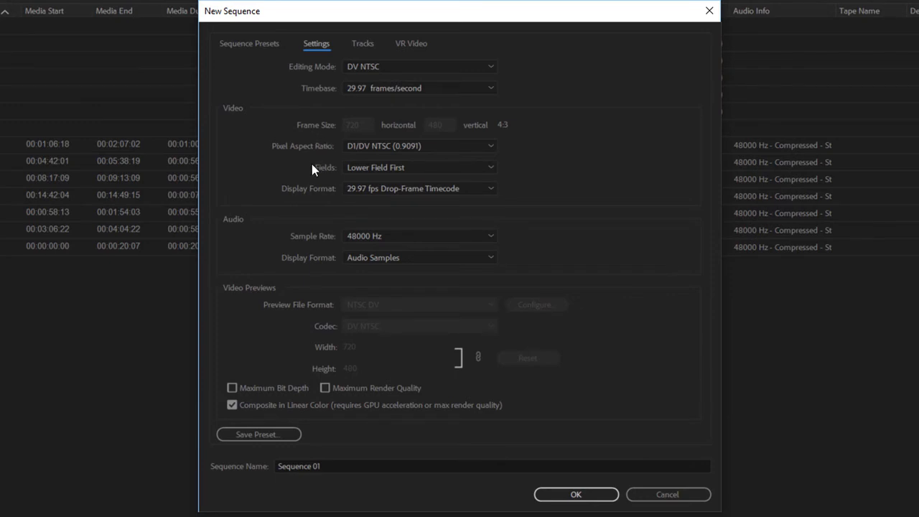
click(679, 494)
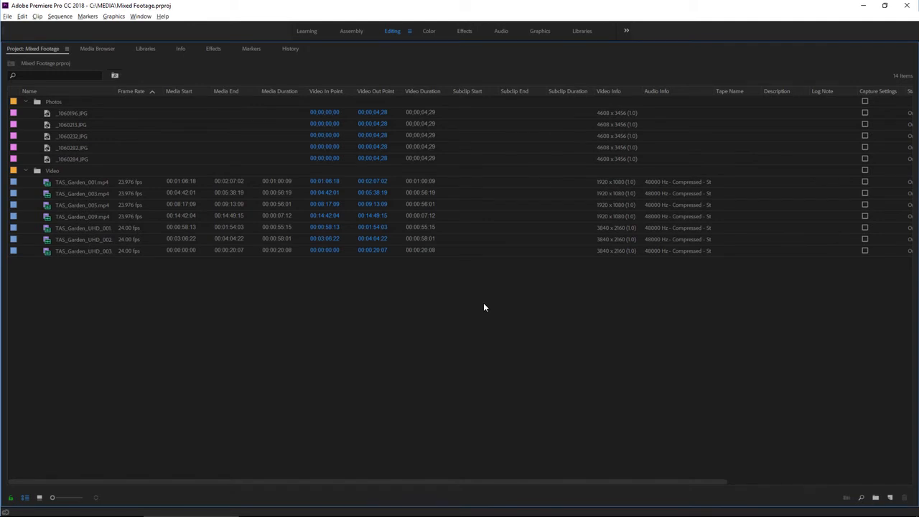
Create a sequence matching TAS_Garden_001.mp4 and rename it MASTER SEQUENCE.
click(47, 185)
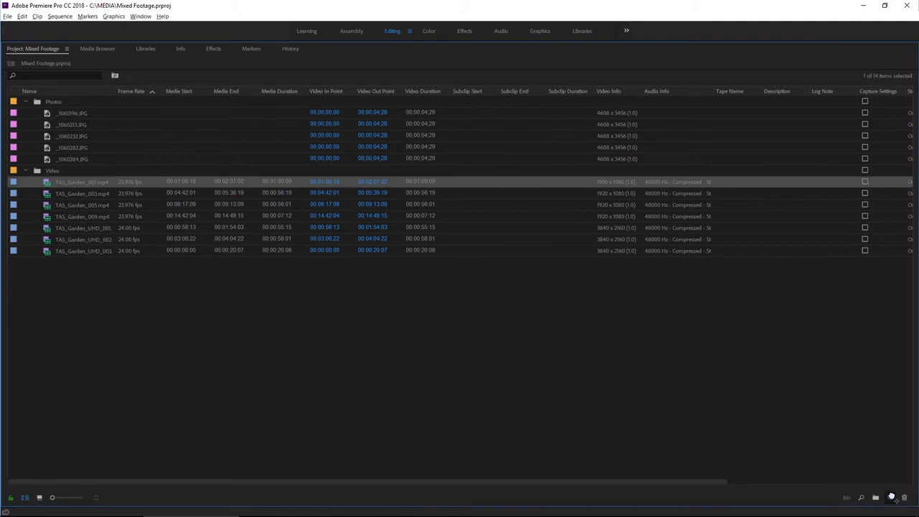
drag(891, 496, 891, 496)
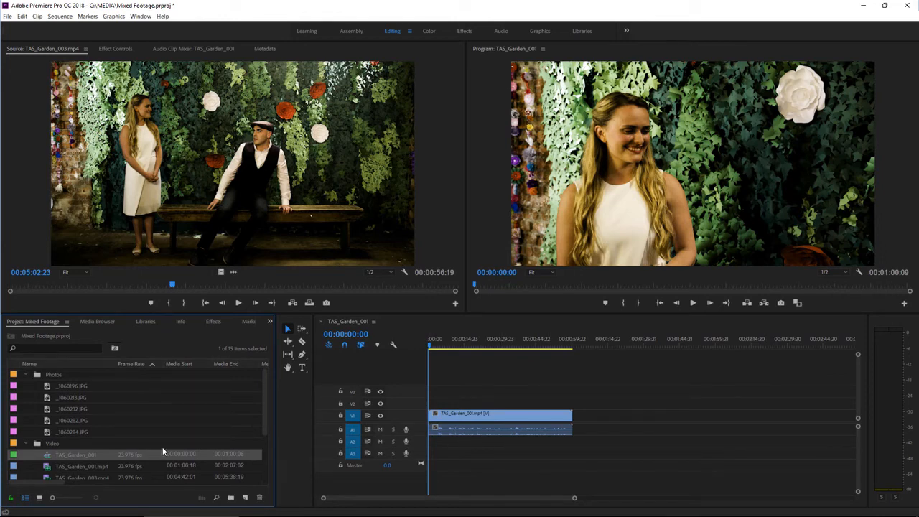
click(67, 457)
text(MASTER SEQUENCE)
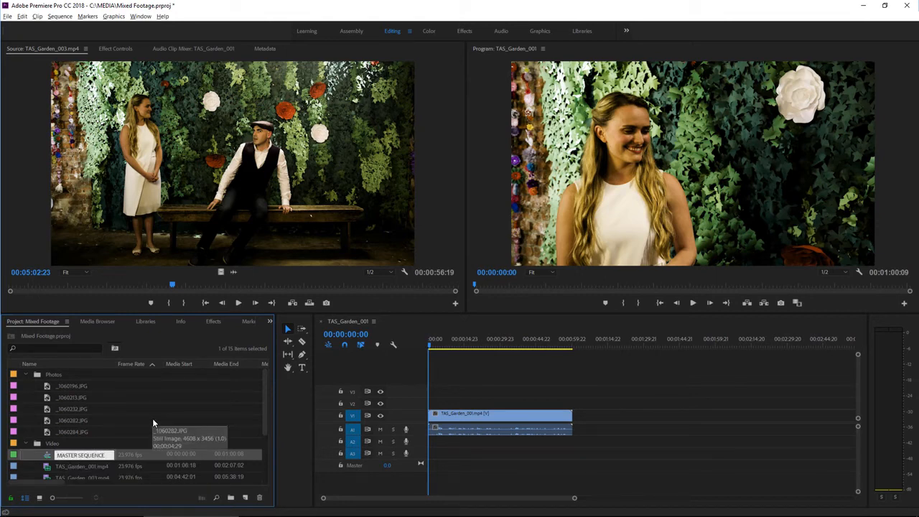
key(Return)
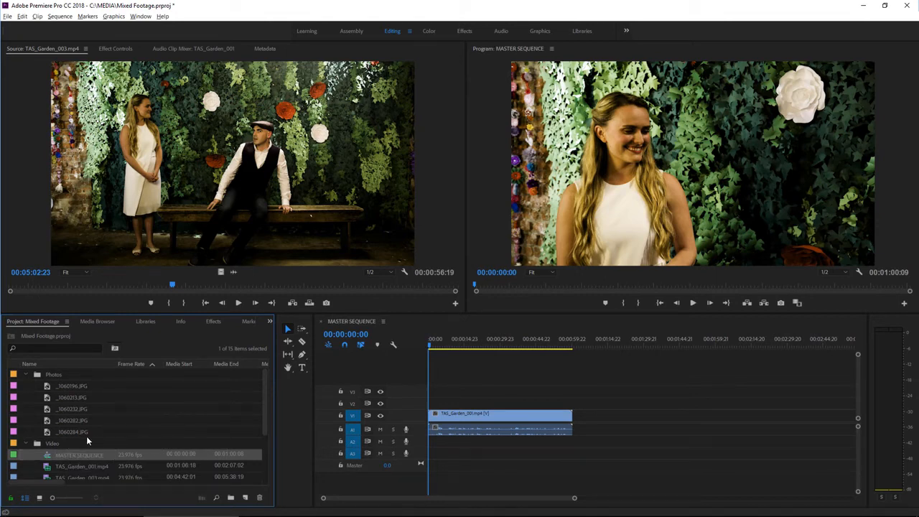
Move MASTER SEQUENCE out of the Video bin to the project's root and collapse the Photos and Video bins.
drag(26, 436, 21, 433)
click(27, 375)
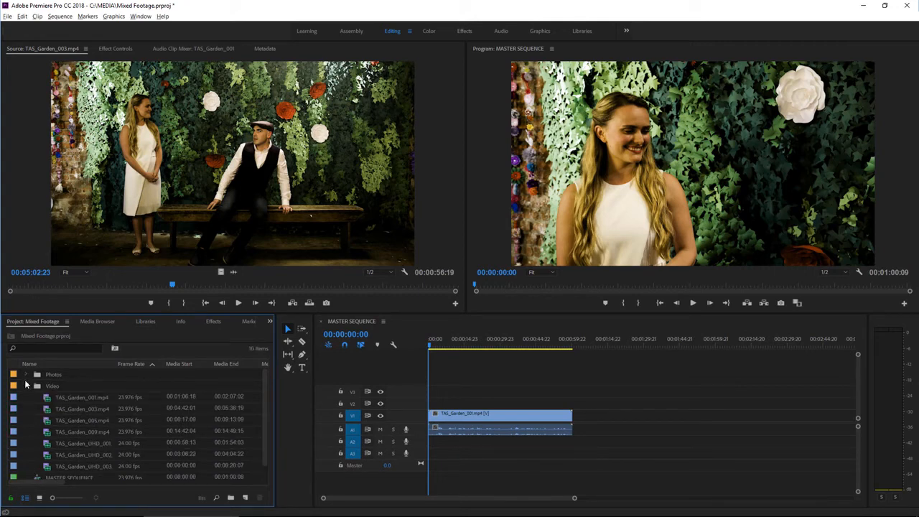
click(27, 385)
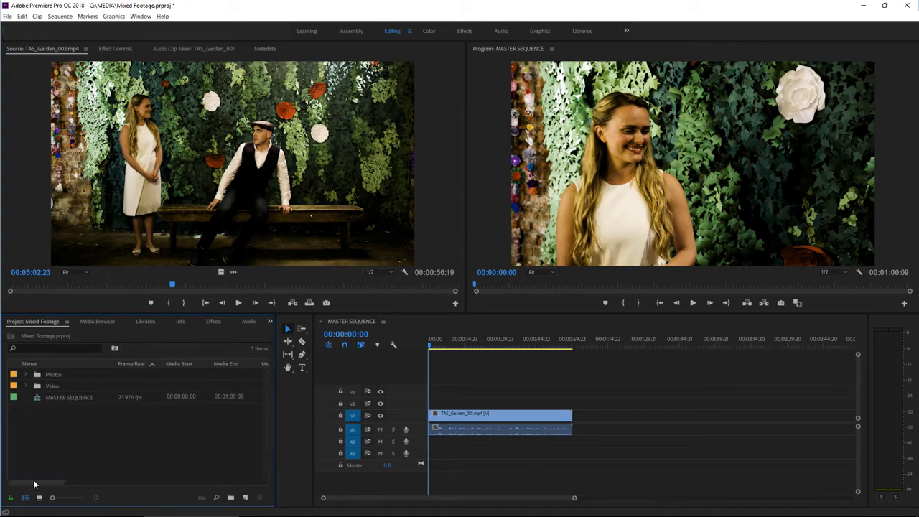
Review the sequence settings of MASTER SEQUENCE and close them without making changes.
click(36, 399)
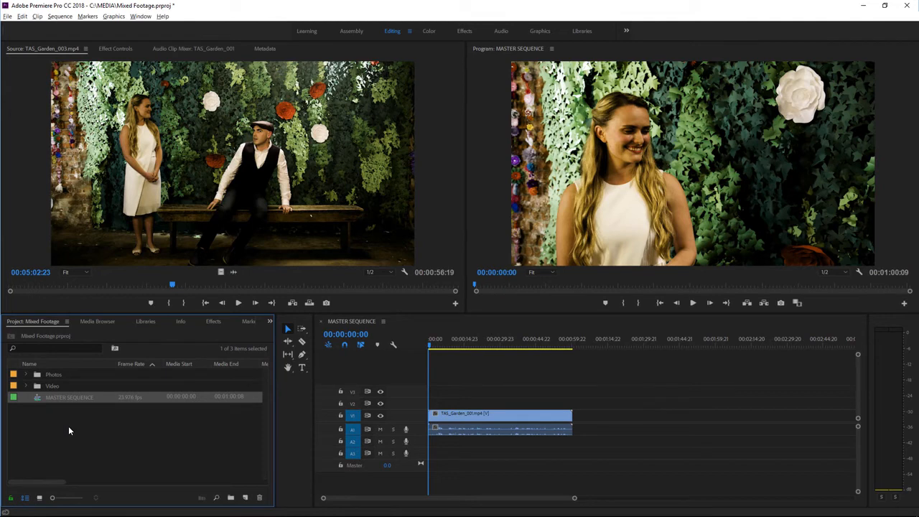
click(66, 17)
click(84, 27)
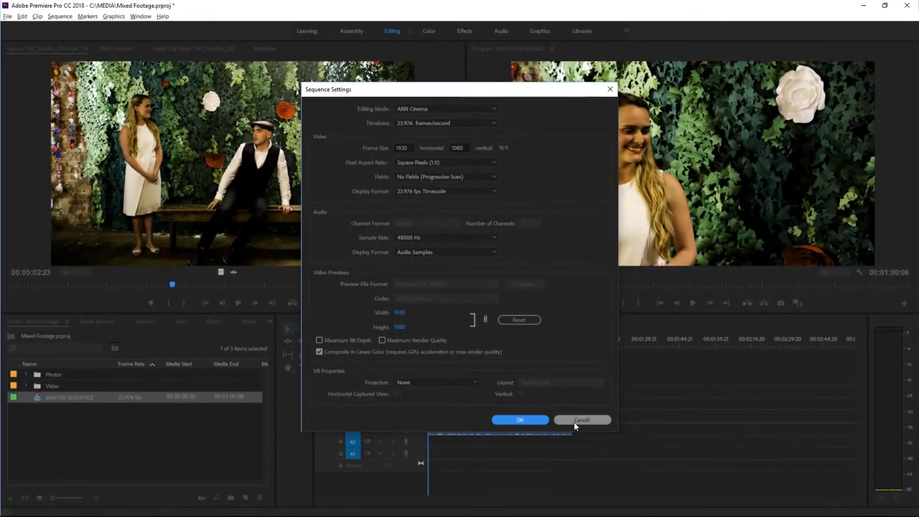
click(577, 430)
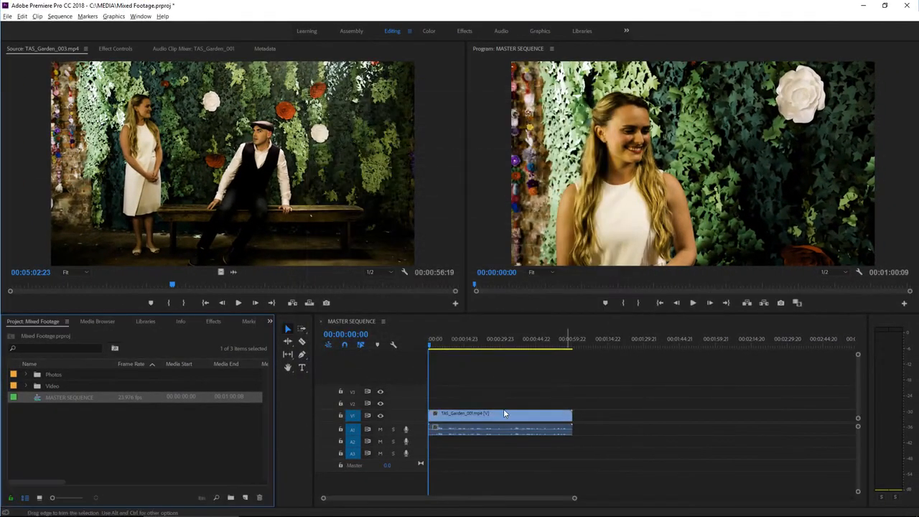
Expand the Video bin and compare the clips' frame sizes and frame rates with those of MASTER SEQUENCE.
click(26, 388)
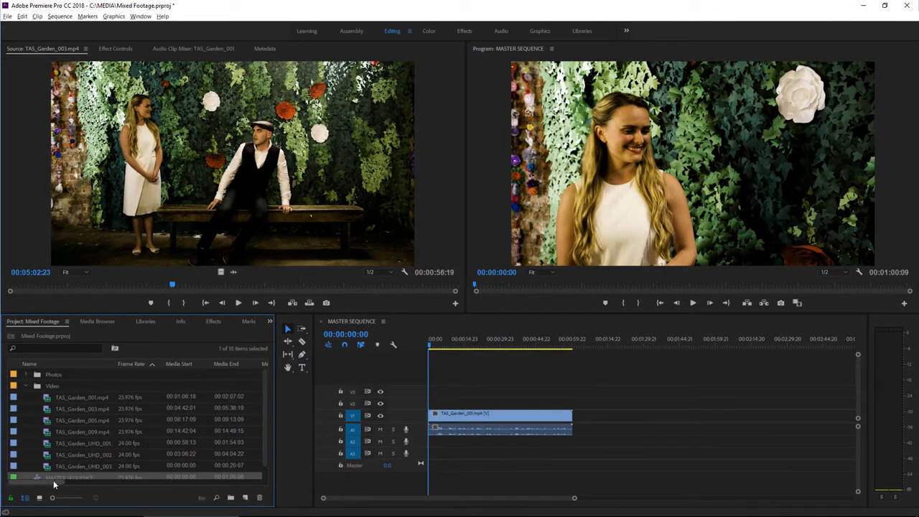
drag(53, 484, 155, 496)
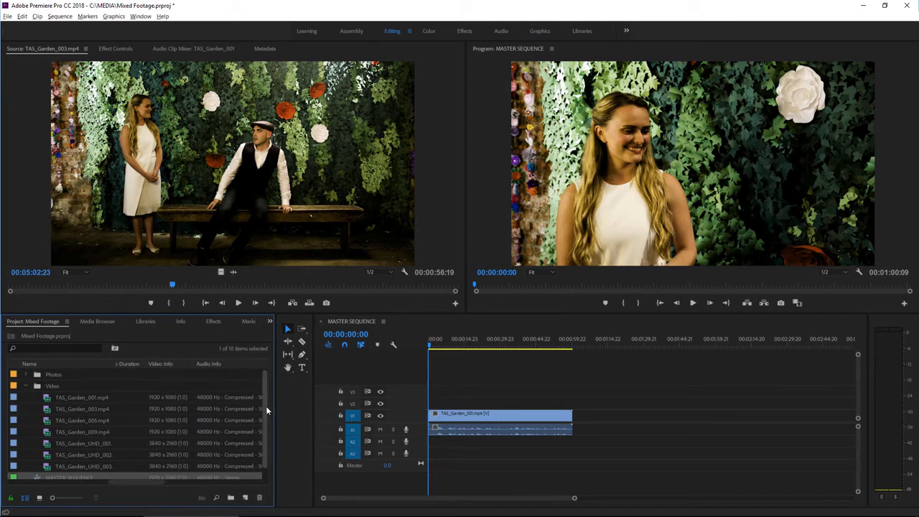
scroll(266, 413, down, 1)
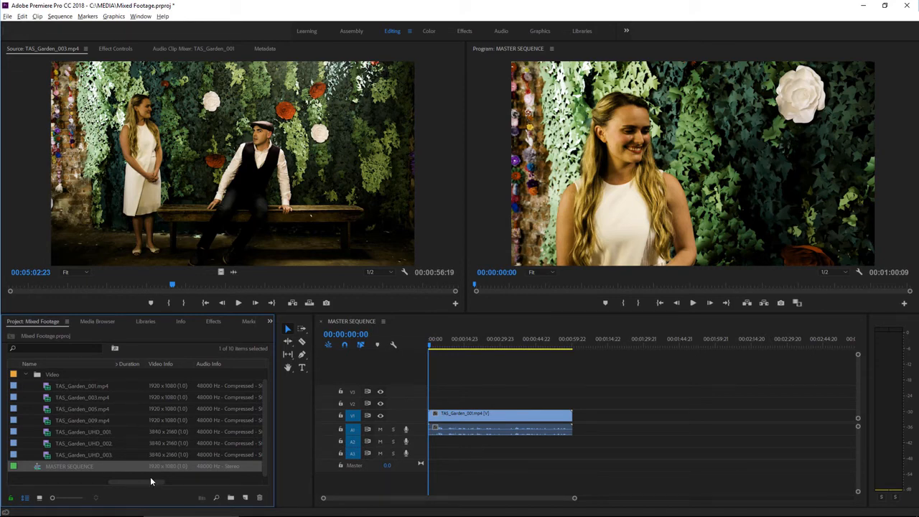
drag(150, 483, 71, 491)
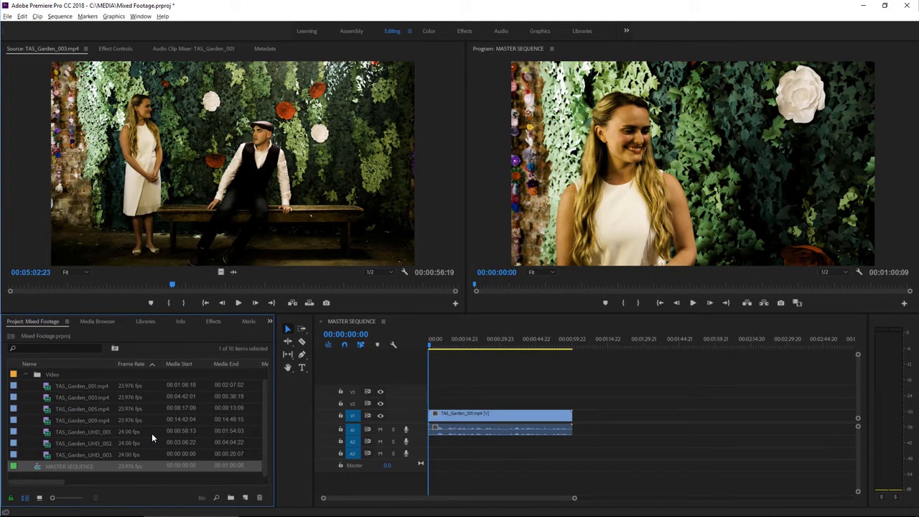
Add the three TAS_Garden_UHD clips to MASTER SEQUENCE after the first clip and enlarge the Video 1 and Audio 1 tracks.
click(49, 433)
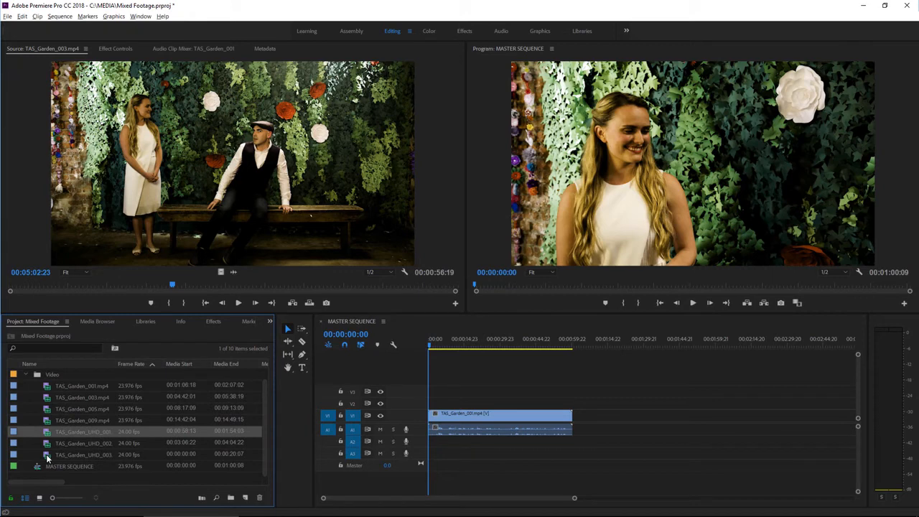
shift+click(48, 455)
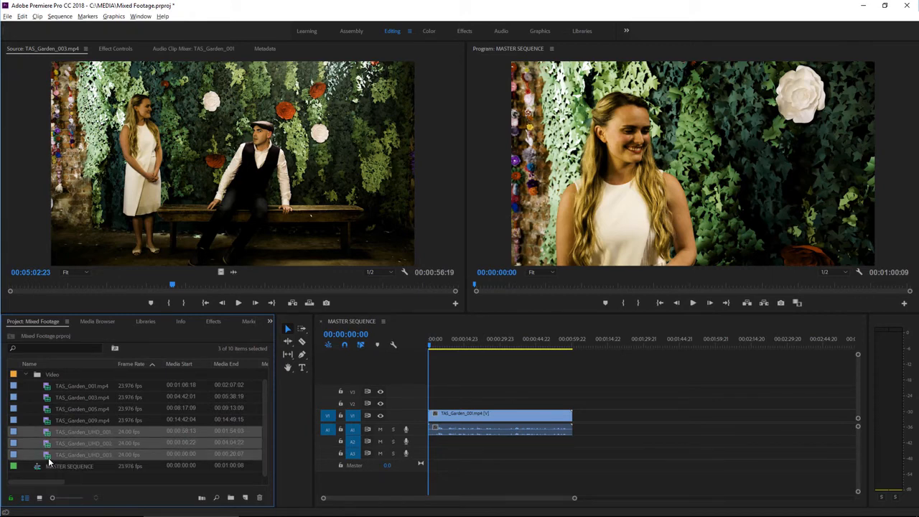
drag(49, 437, 757, 428)
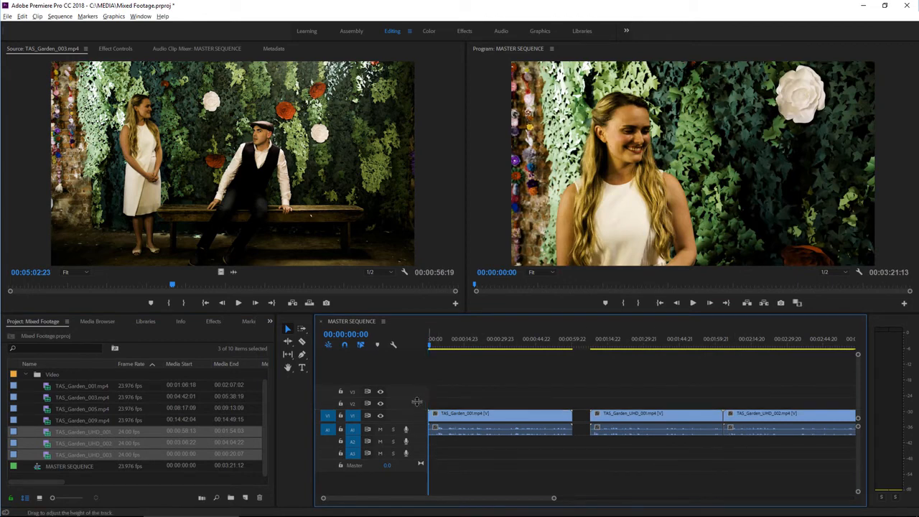
drag(417, 400, 422, 452)
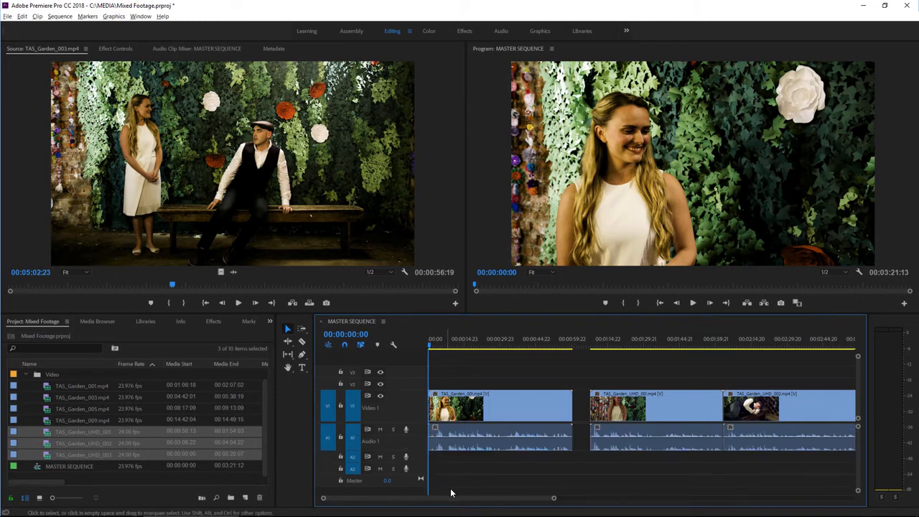
drag(465, 500, 492, 499)
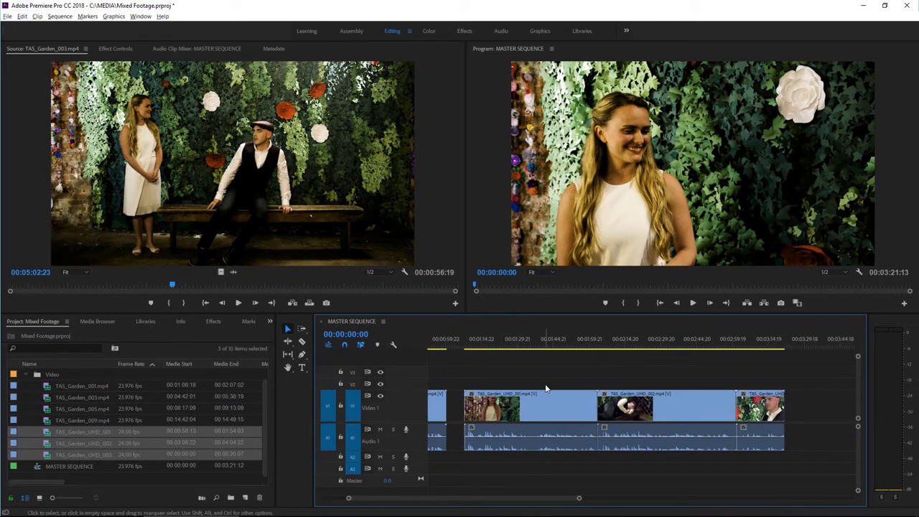
Compare the TAS_Garden_UHD_001 timeline clip with its source image and apply Set to Frame Size to the clip.
click(524, 343)
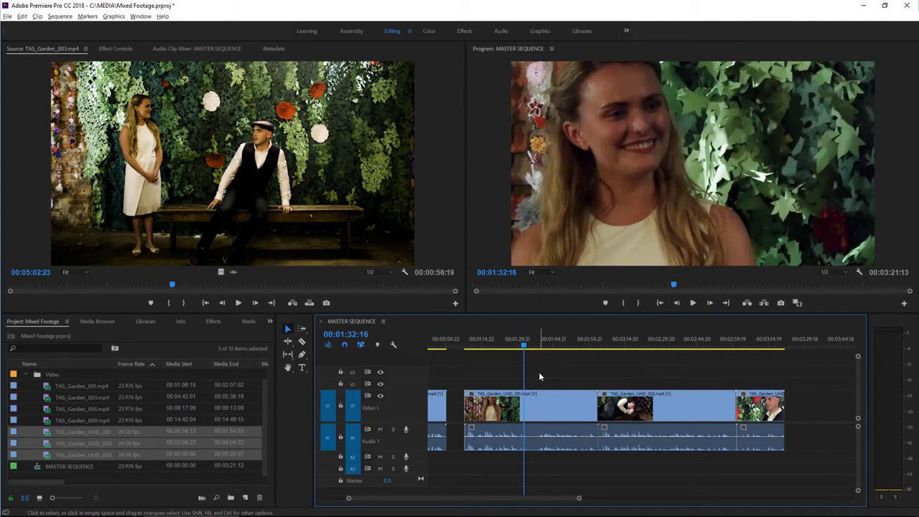
double_click(531, 414)
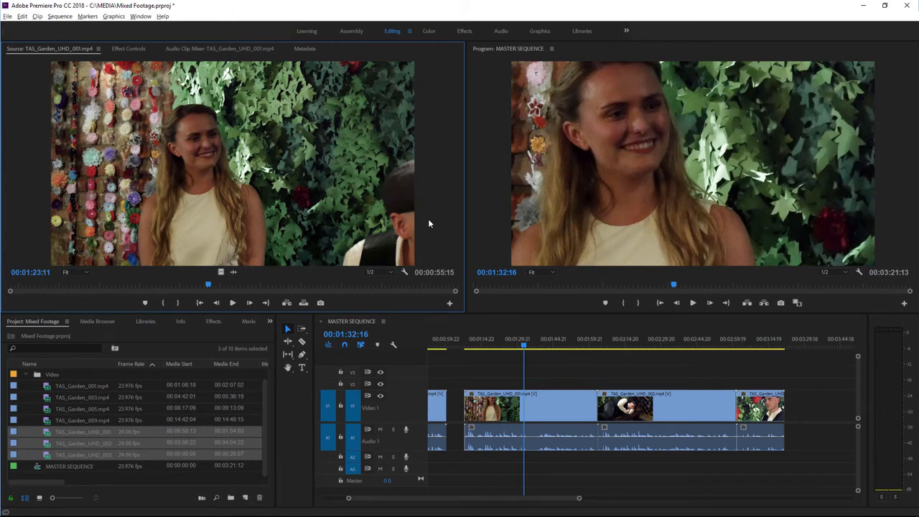
right_click(539, 405)
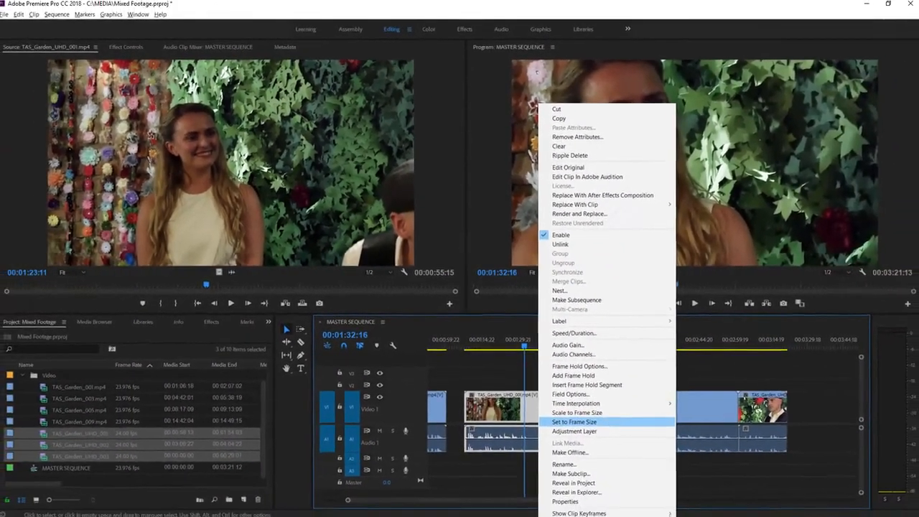
click(575, 421)
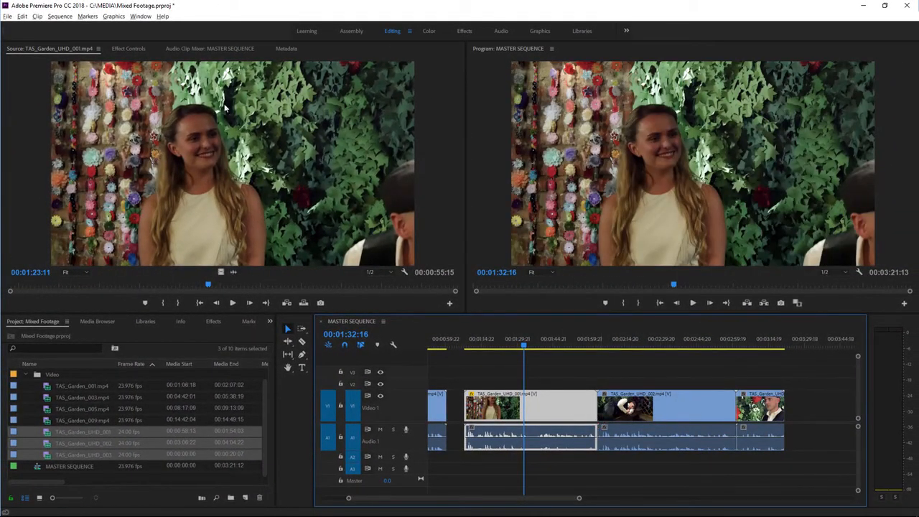
Inspect the Motion properties of the TAS_Garden_UHD_001 clip in Effect Controls.
click(129, 48)
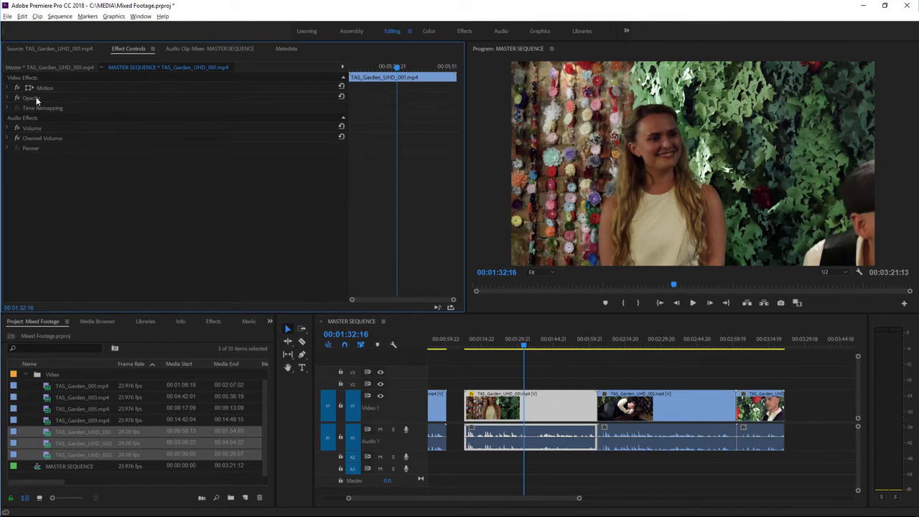
click(8, 88)
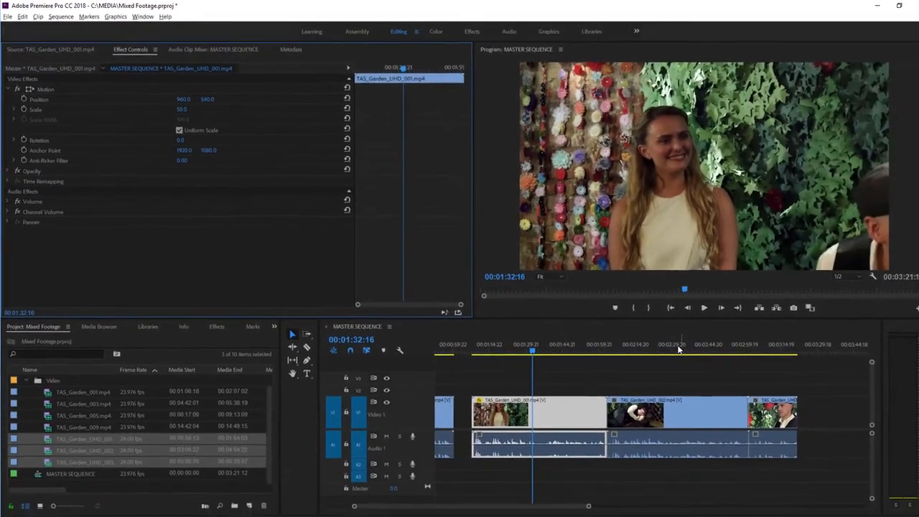
Apply Set to Frame Size to the TAS_Garden_UHD_002 and TAS_Garden_UHD_003 timeline clips and check the last clip's framing.
click(671, 343)
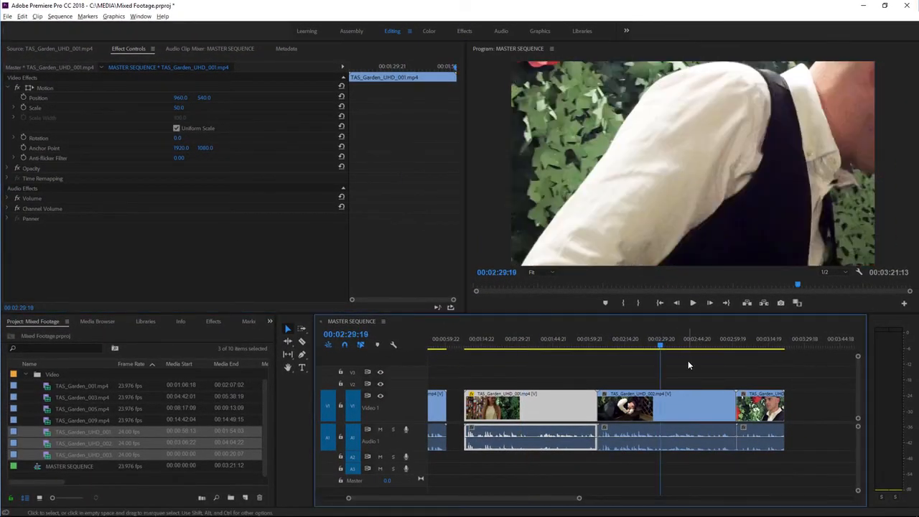
drag(684, 367, 764, 438)
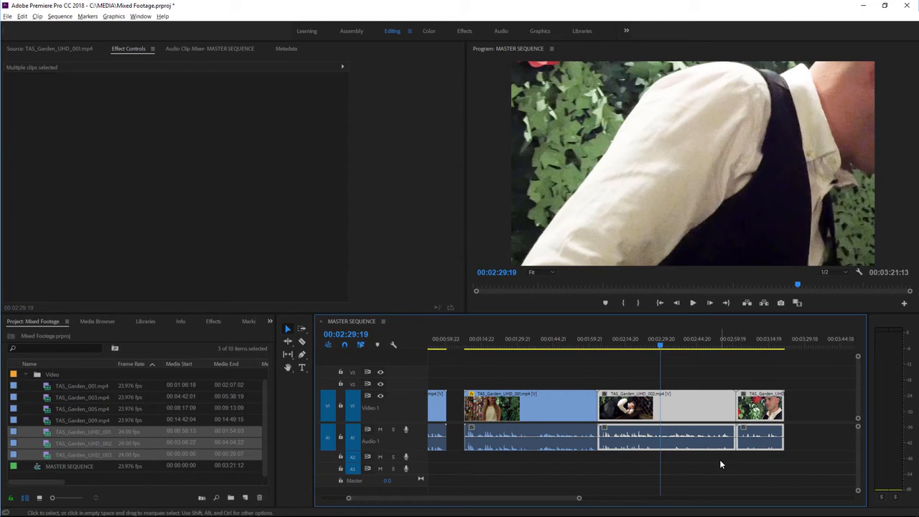
right_click(687, 407)
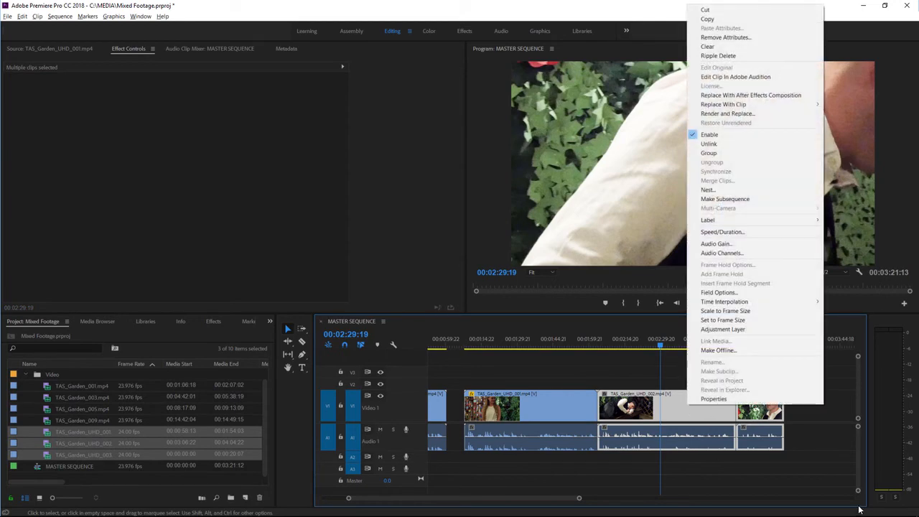
click(718, 320)
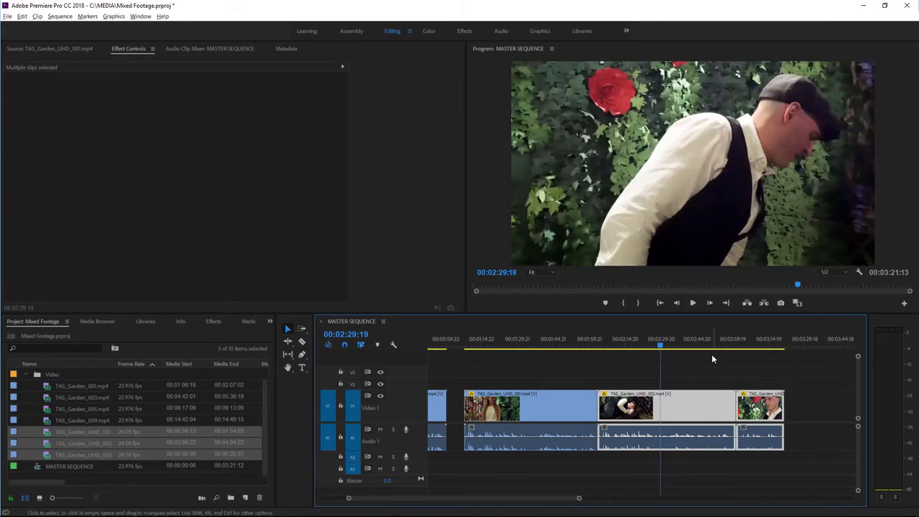
click(749, 341)
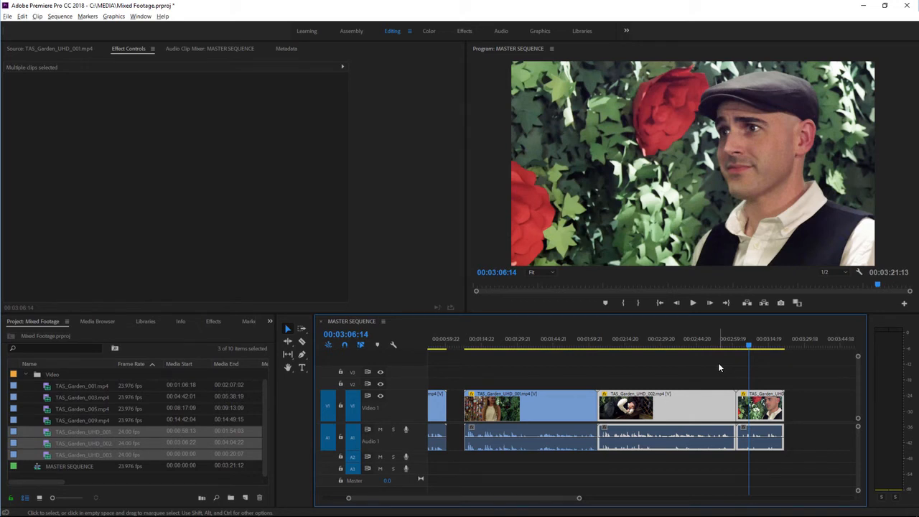
Collapse the Video bin and set the Default Media Scaling preference to Set to frame size.
click(27, 374)
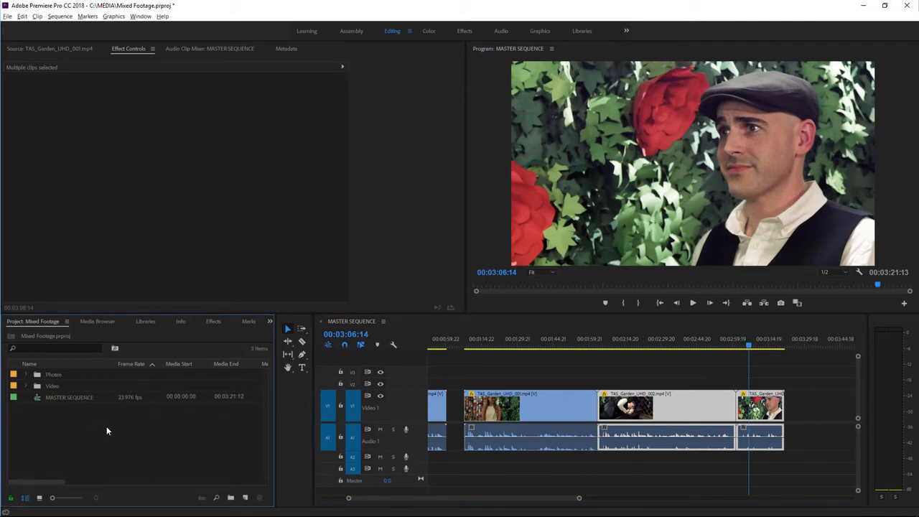
click(23, 16)
mouse_move(101, 259)
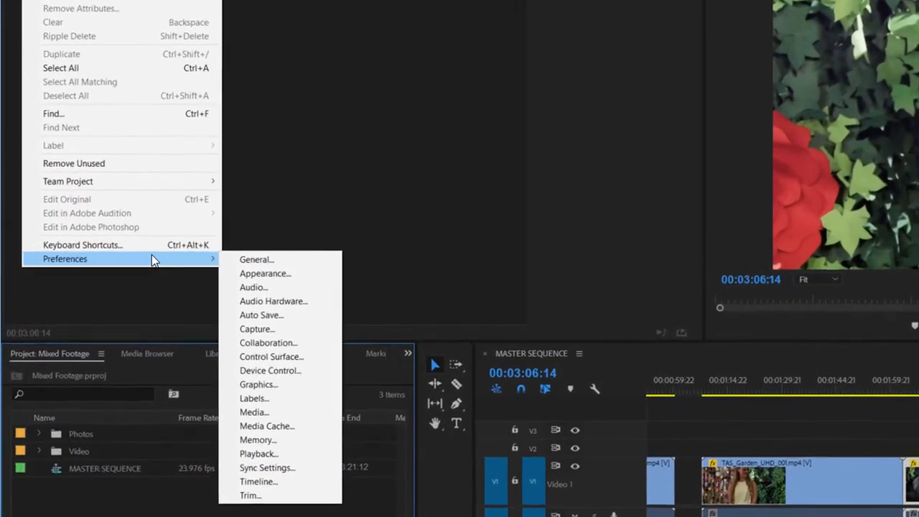
click(289, 419)
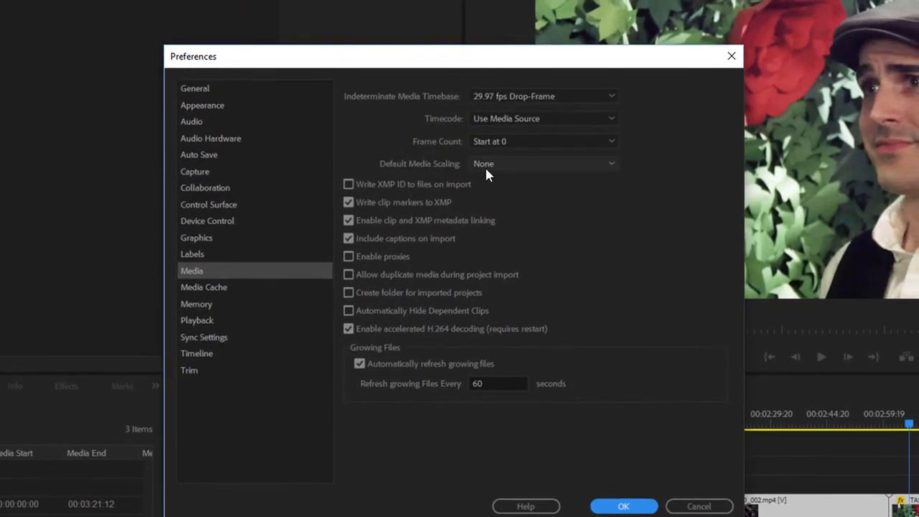
click(486, 168)
click(576, 212)
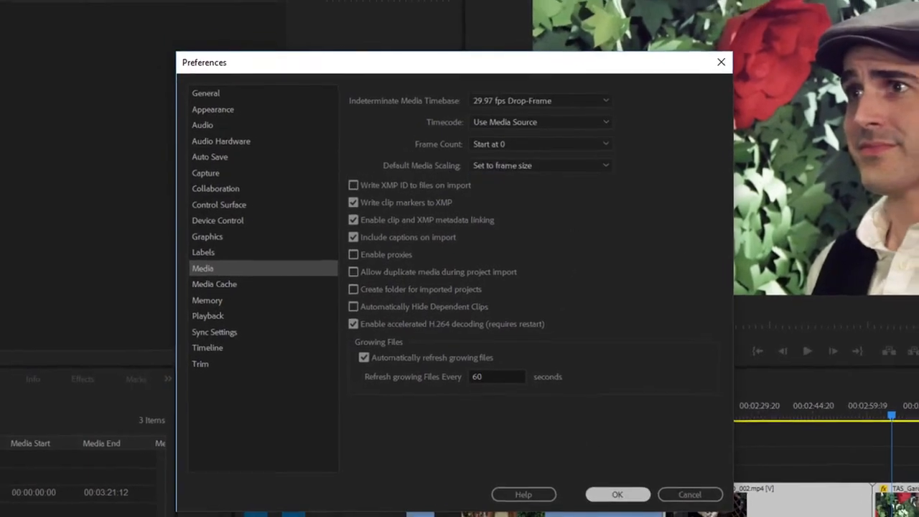
click(618, 494)
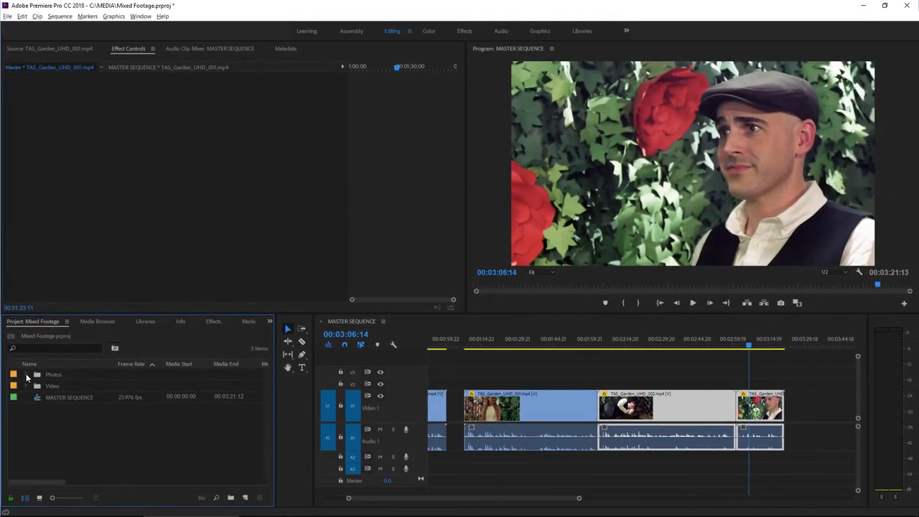
Place _1060196.JPG from the Photos bin after the last clip on Video 1 and view its framing.
click(26, 374)
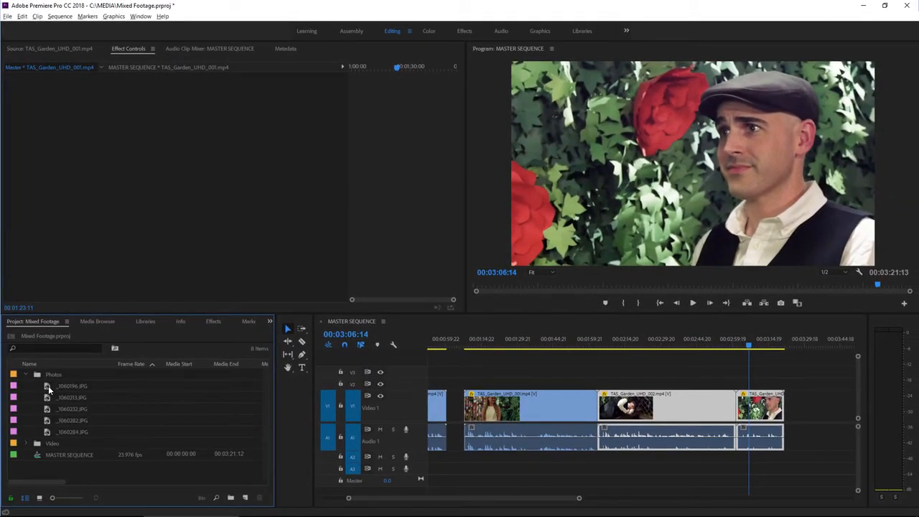
drag(48, 388, 397, 401)
drag(552, 402, 809, 405)
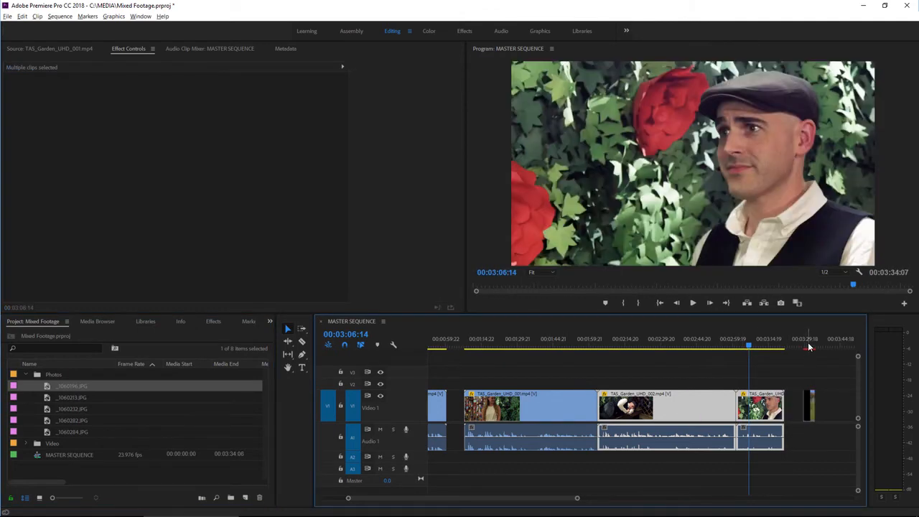
click(807, 346)
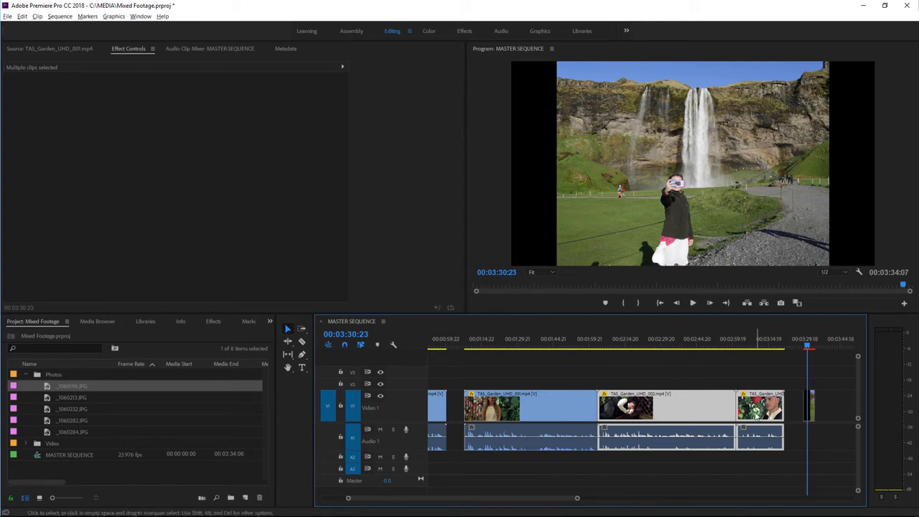
Scale the _1060196.JPG timeline clip to 49.3 and reposition the image within the frame.
click(809, 407)
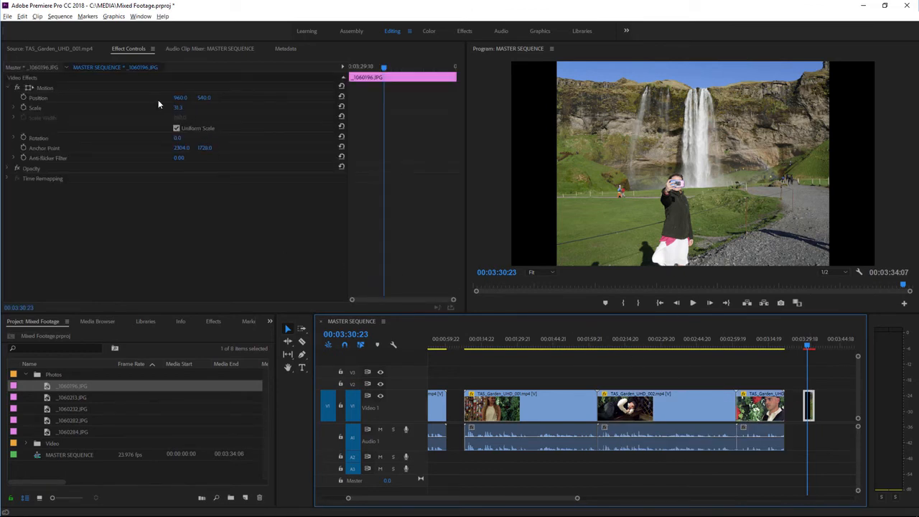
click(220, 137)
drag(178, 107, 191, 108)
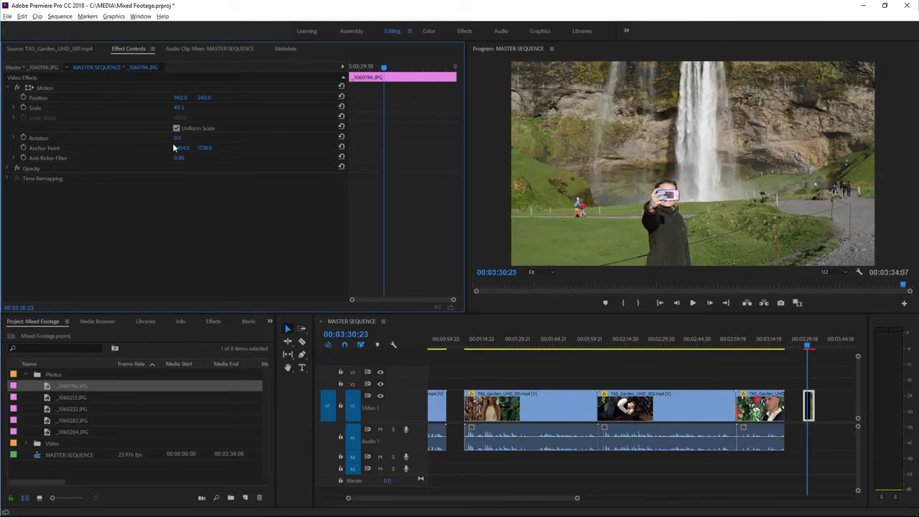
click(47, 88)
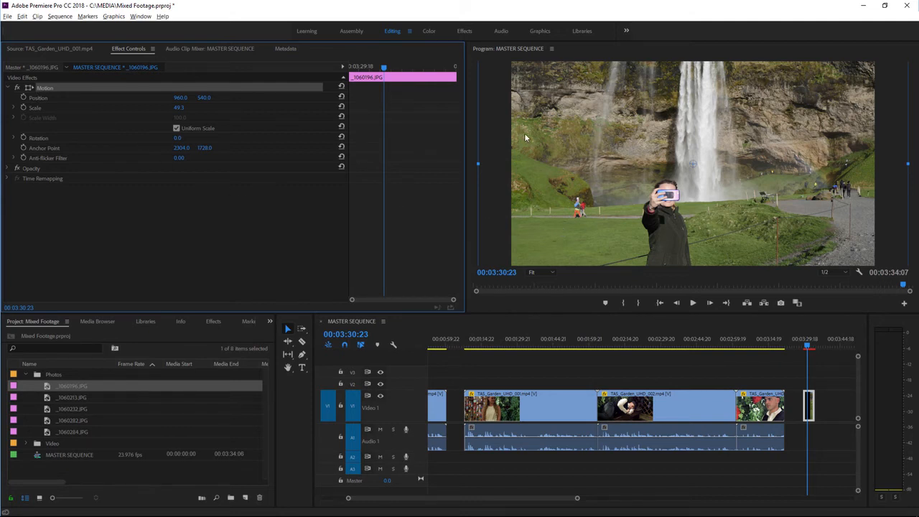
drag(546, 209, 522, 191)
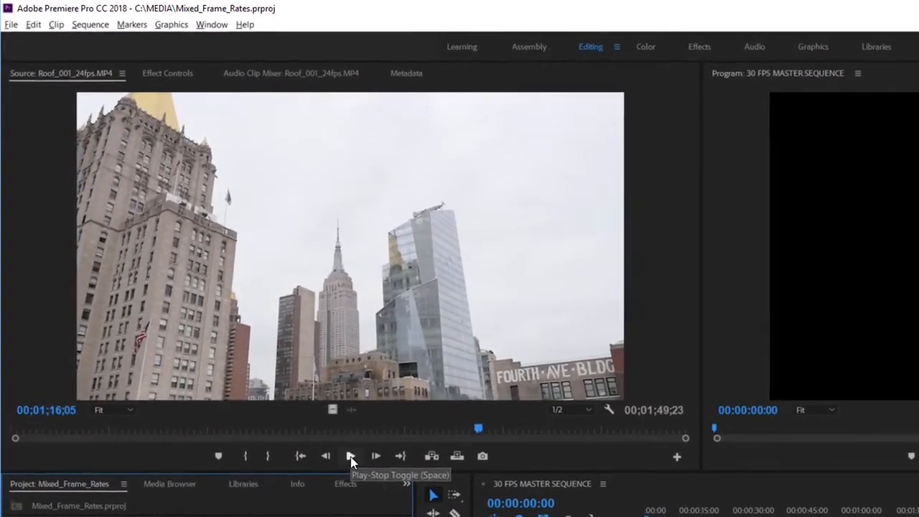
Preview the motion in Roof_001_24fps.MP4 and Run_002_96fps.MP4 in the Source monitor.
click(351, 456)
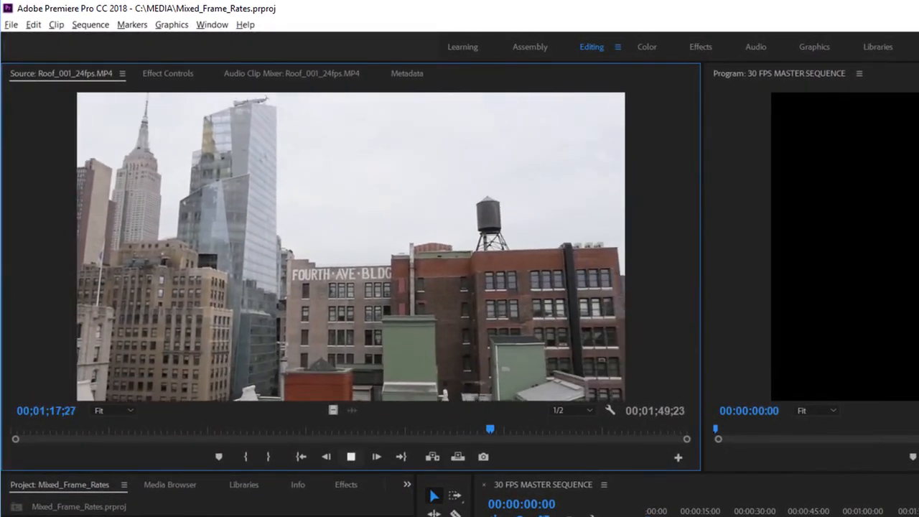
key(space)
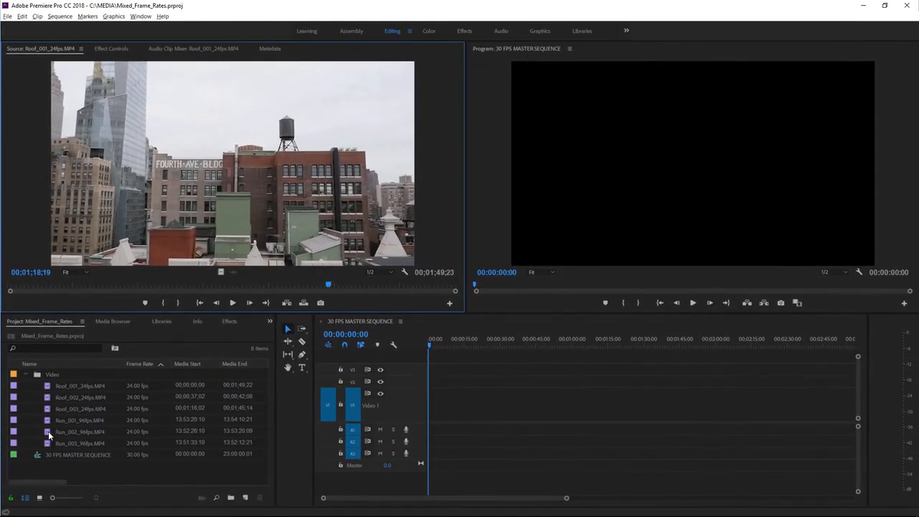
double_click(49, 434)
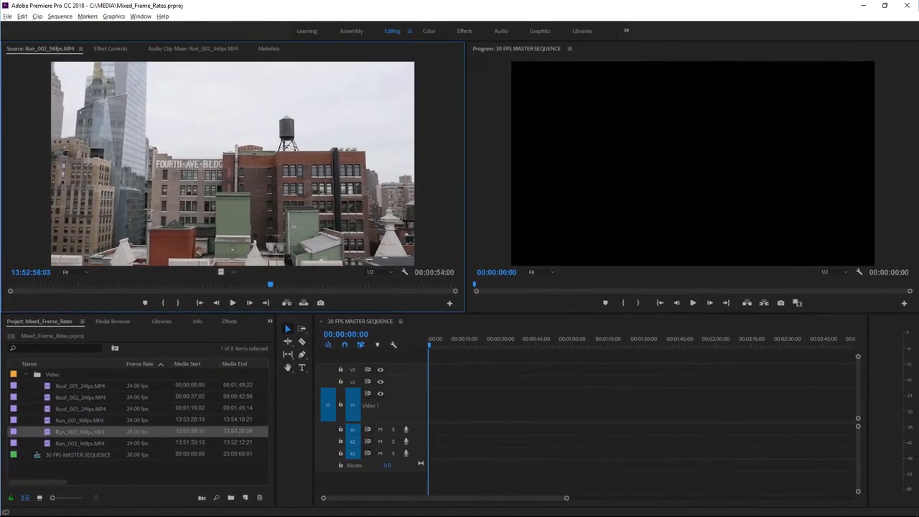
click(233, 302)
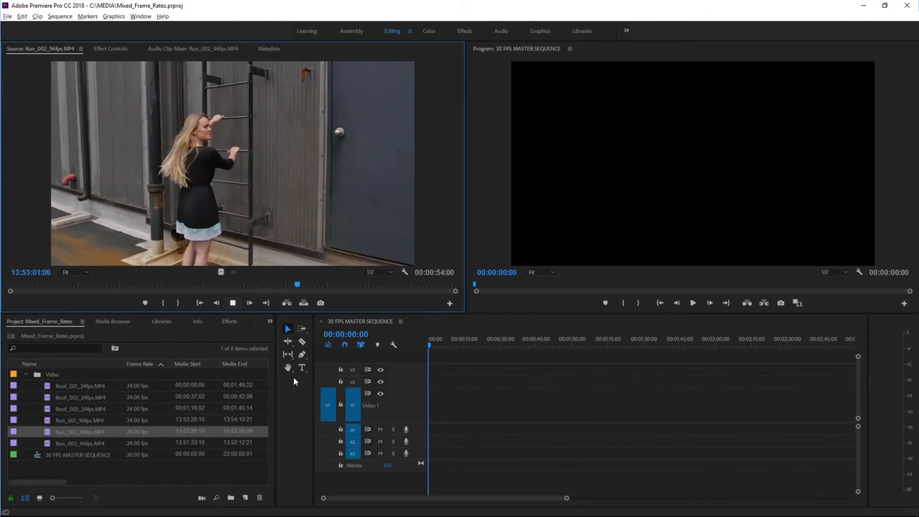
click(234, 302)
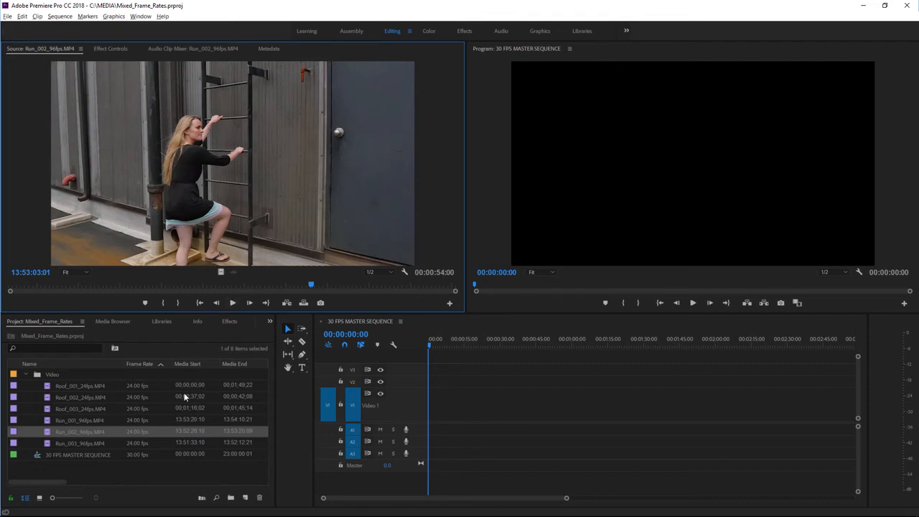
Add Roof_001_24fps.MP4 to 30 FPS MASTER SEQUENCE, keeping the existing sequence settings, and play back part of it.
drag(48, 388, 455, 425)
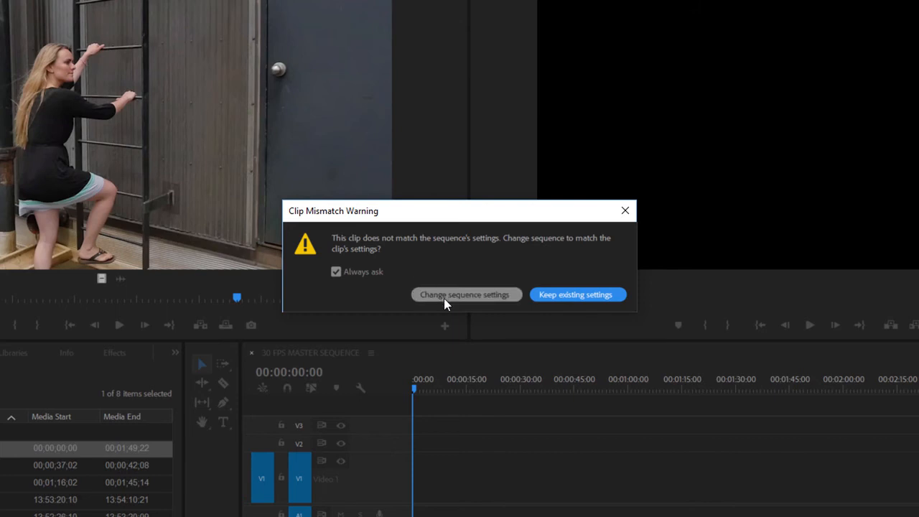
click(591, 295)
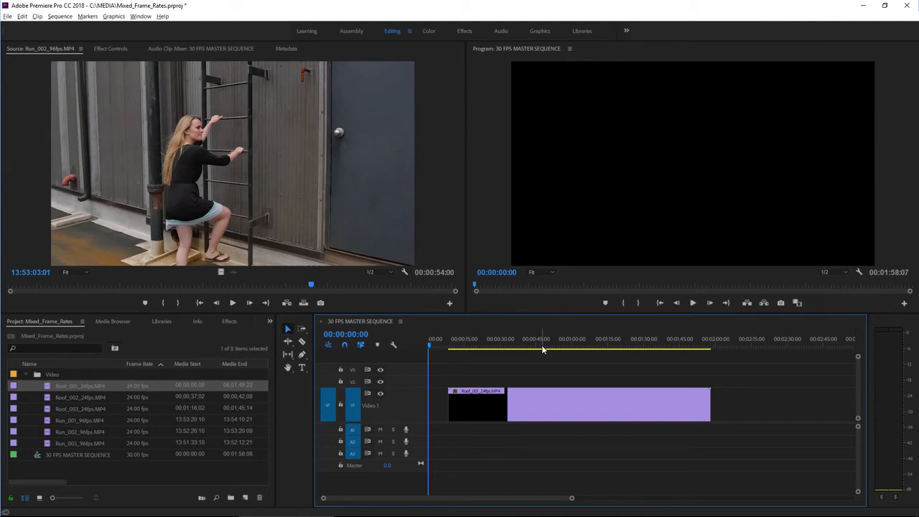
click(541, 349)
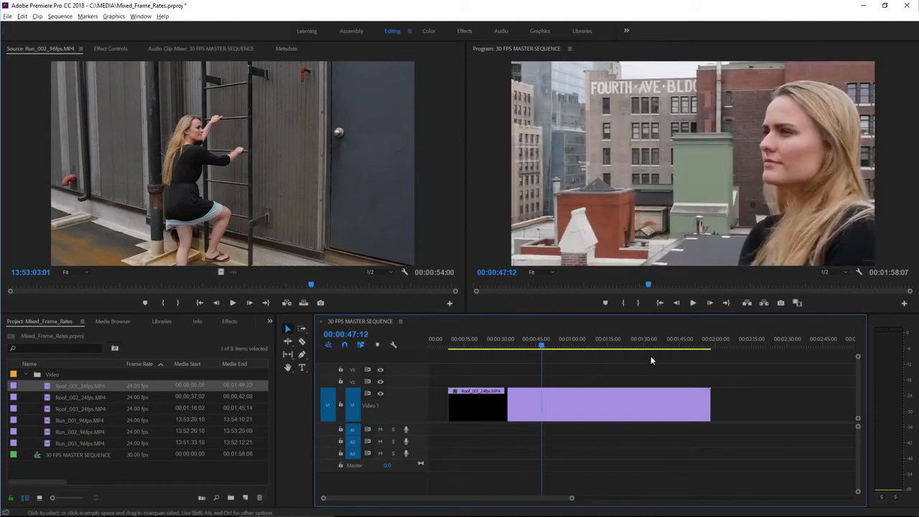
click(694, 302)
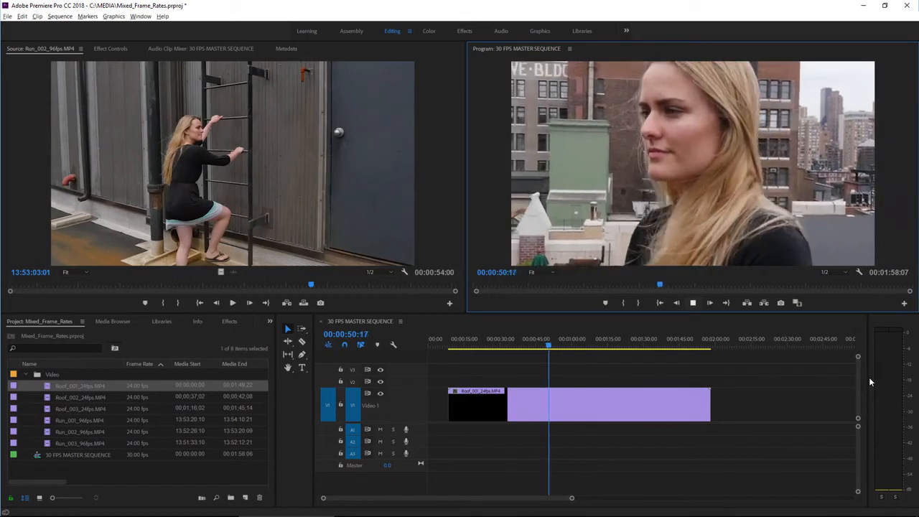
key(space)
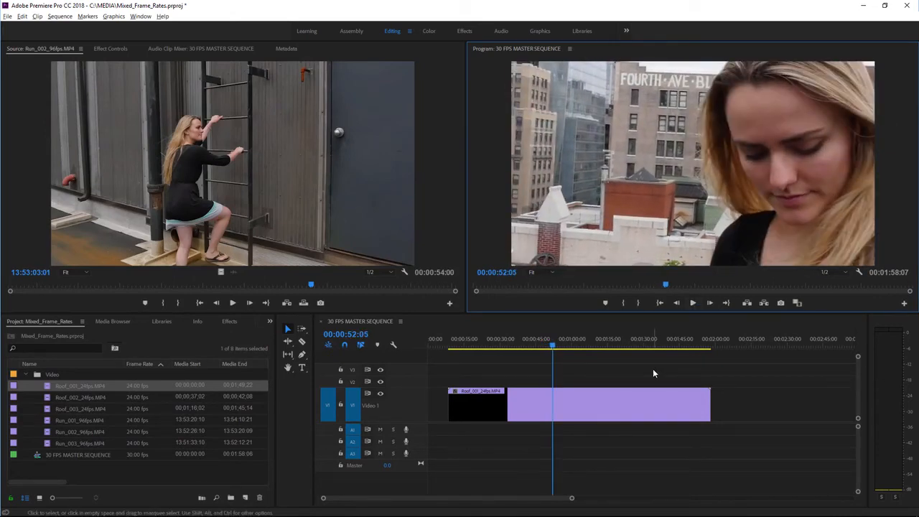
Set the Roof_001_24fps.MP4 timeline clip's time interpolation to Optical Flow in its Speed/Duration settings.
right_click(530, 406)
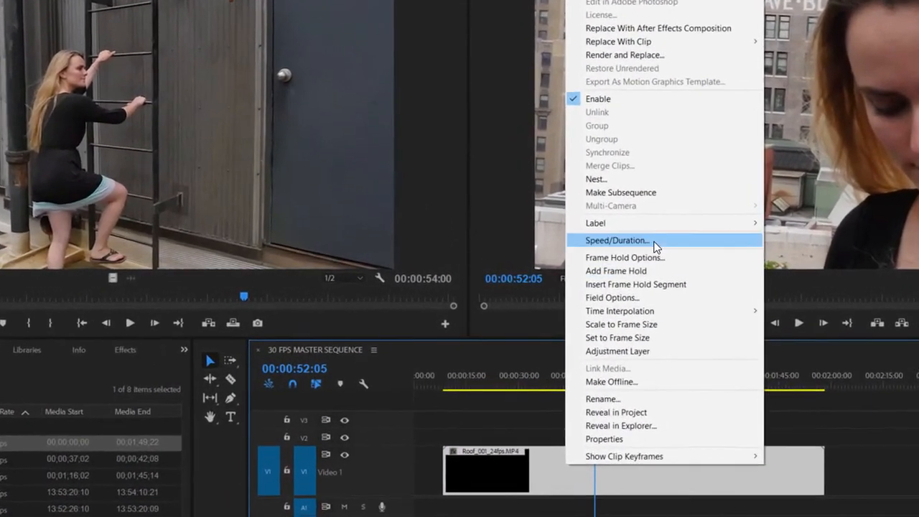
click(604, 245)
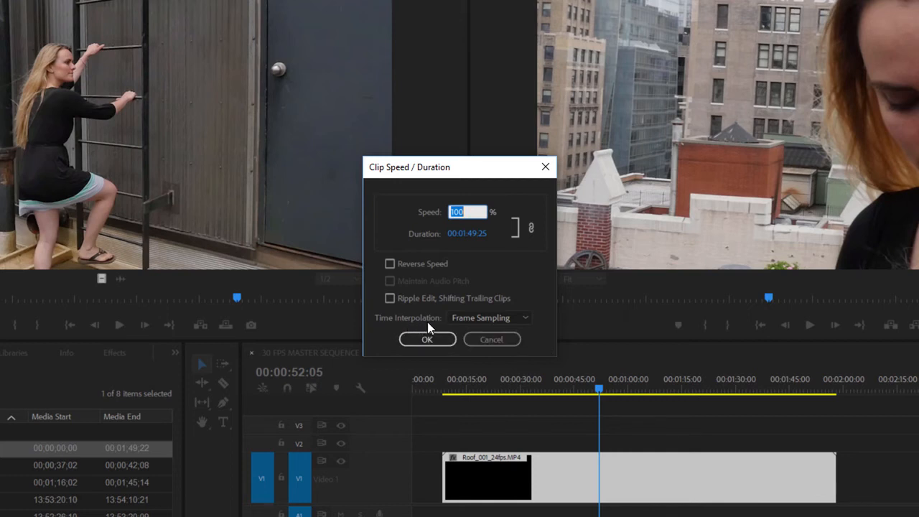
click(528, 319)
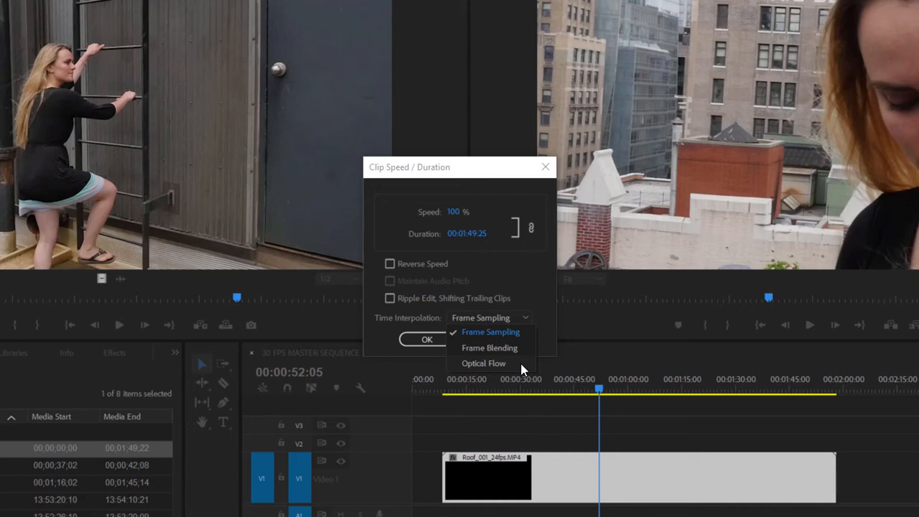
click(520, 363)
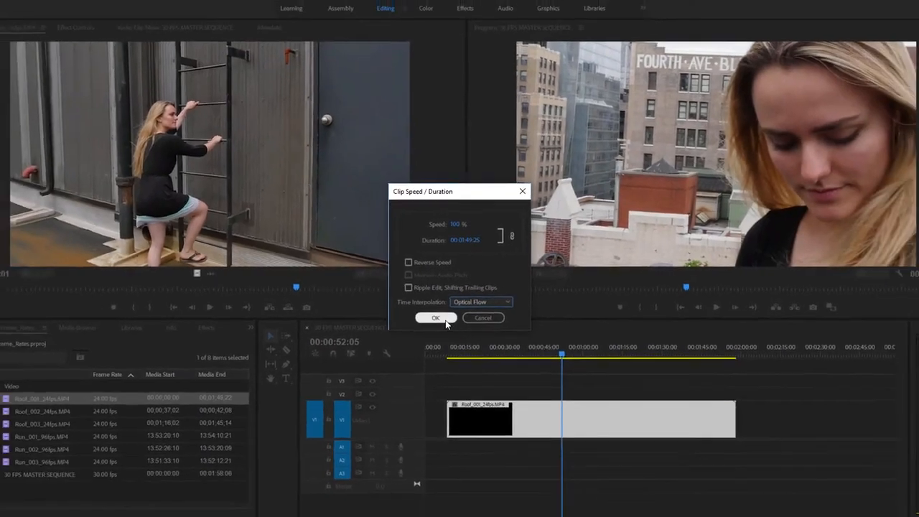
click(444, 321)
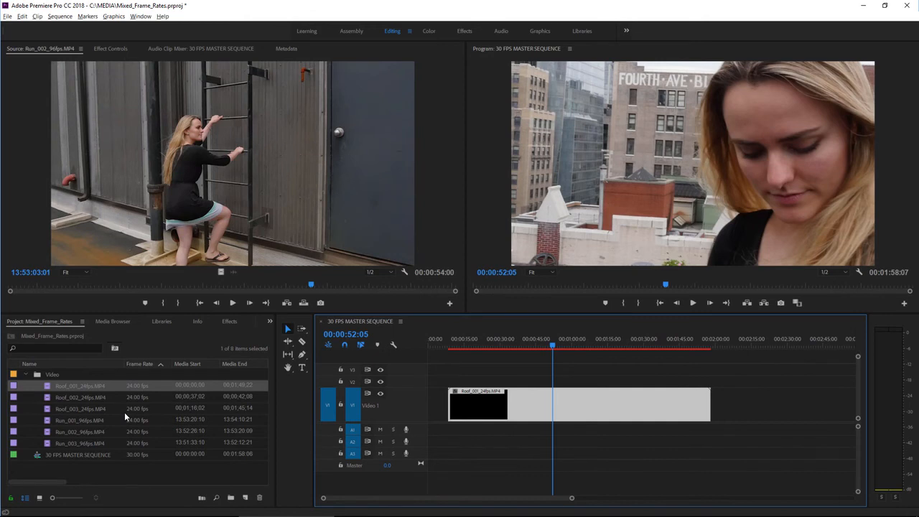
Open Run_001_96fps.MP4 in the Source monitor and preview part of its motion.
click(47, 421)
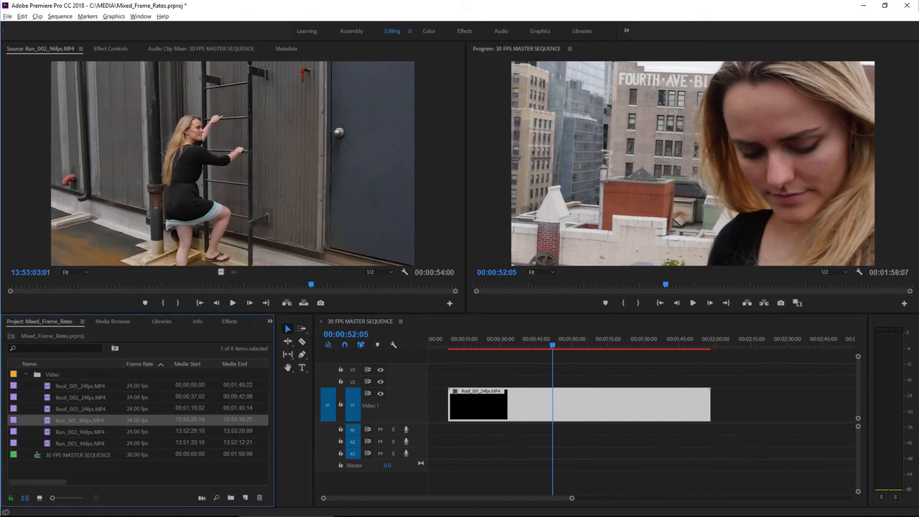
double_click(47, 420)
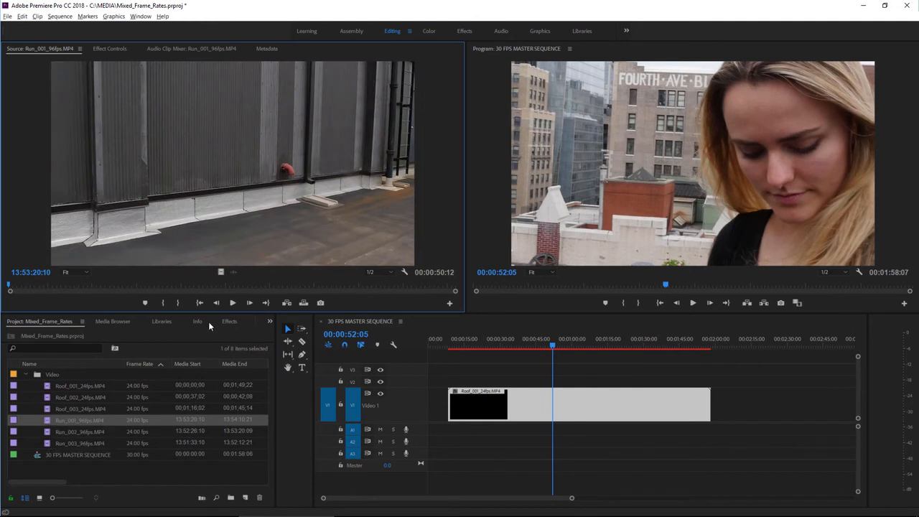
click(180, 284)
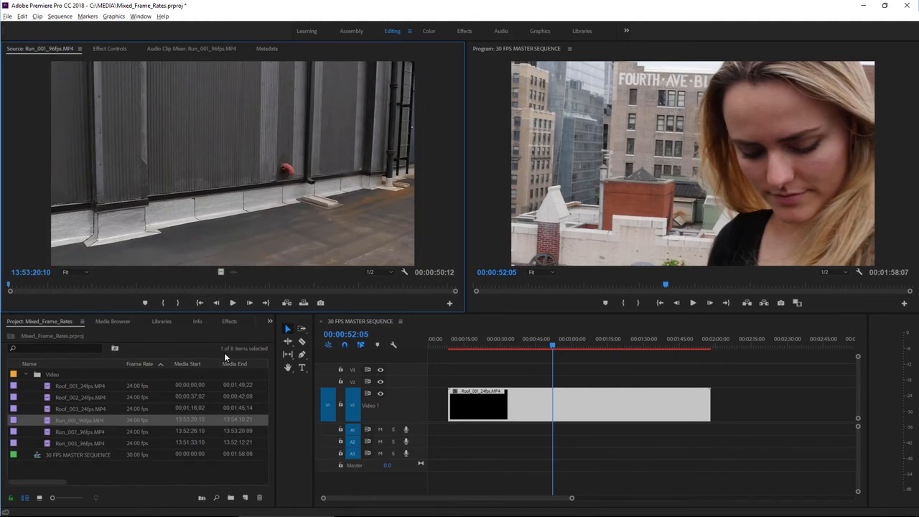
click(231, 304)
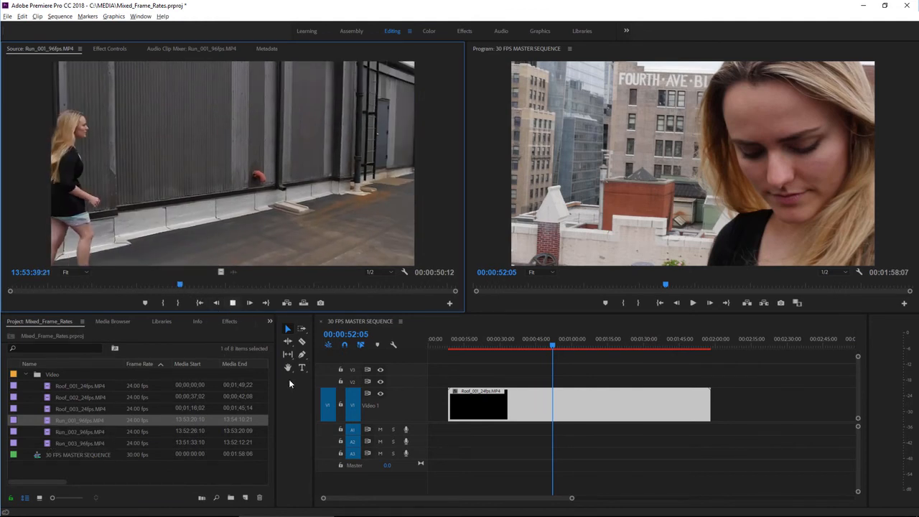
click(233, 304)
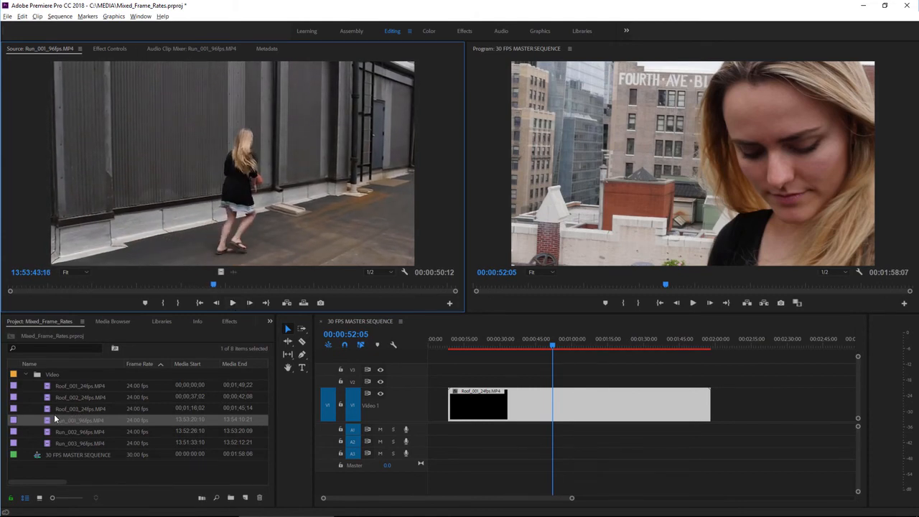
Add Run_001_96fps.MP4 to 30 FPS MASTER SEQUENCE after the Roof_001_24fps.MP4 clip on V1 and play back part of it.
drag(48, 422, 744, 374)
click(758, 343)
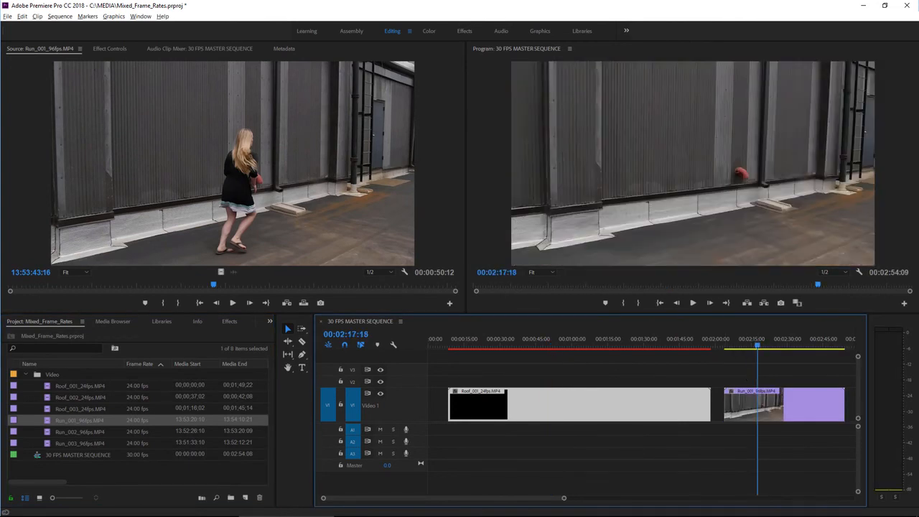
click(793, 341)
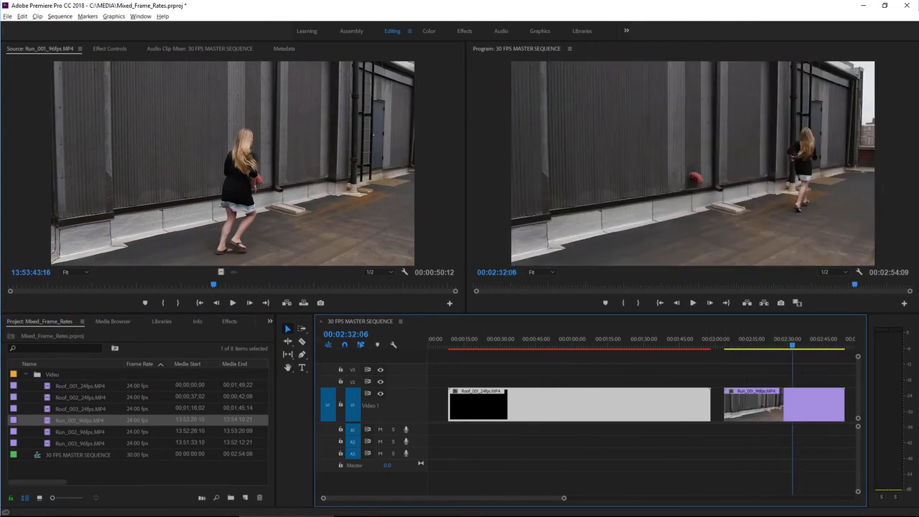
click(779, 342)
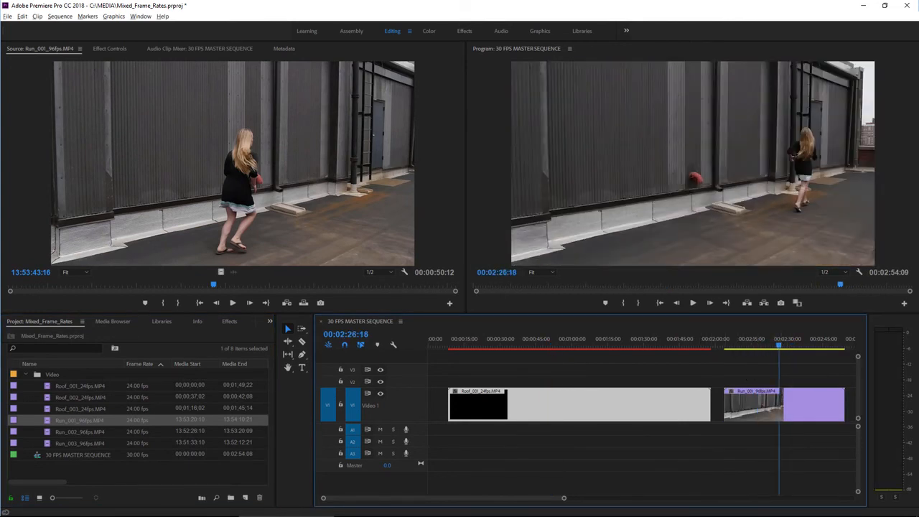
click(692, 302)
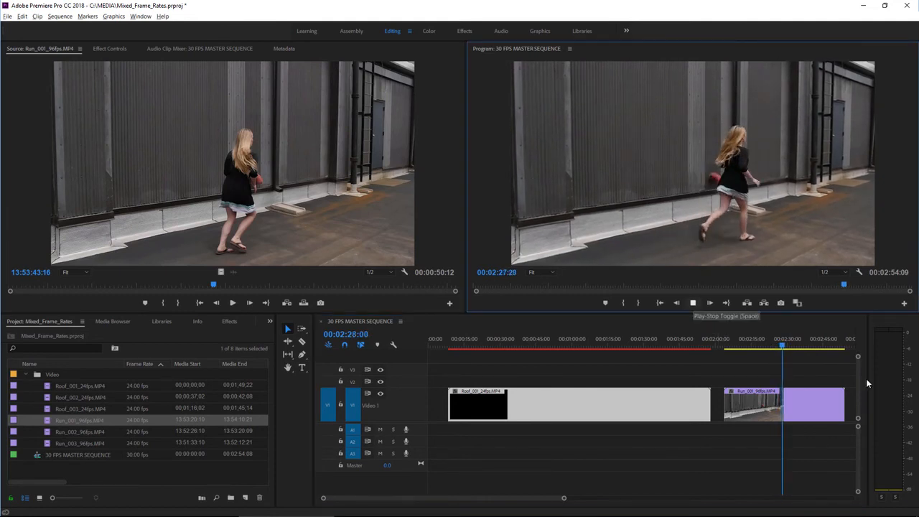
key(space)
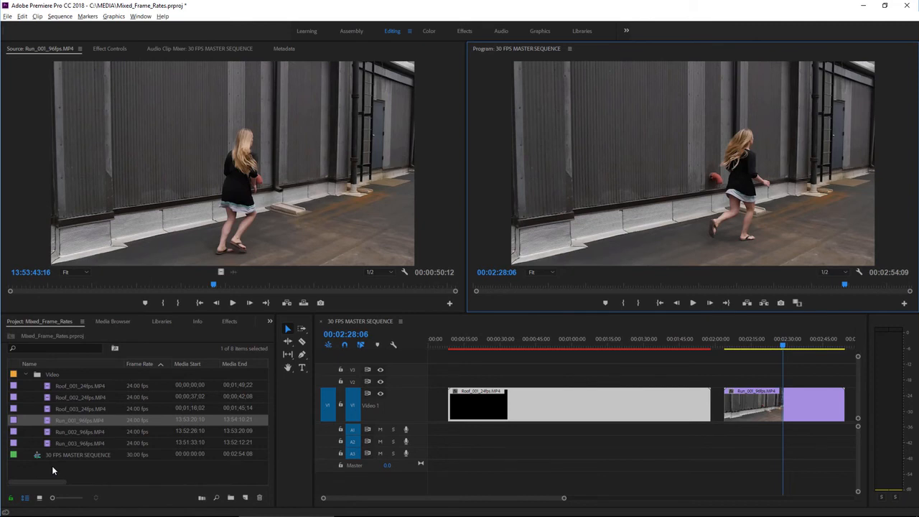
Interpret the Run_001_96fps.MP4 source footage with an assumed frame rate of 48 fps.
right_click(48, 422)
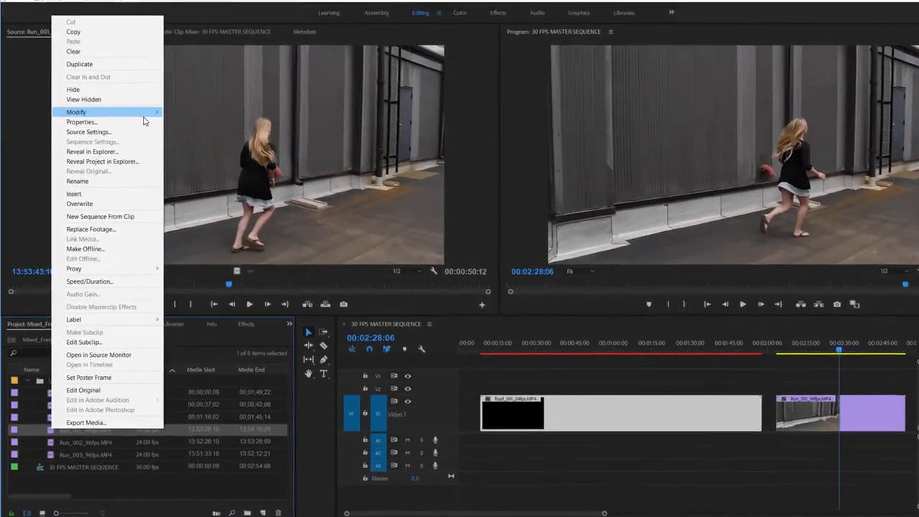
mouse_move(140, 123)
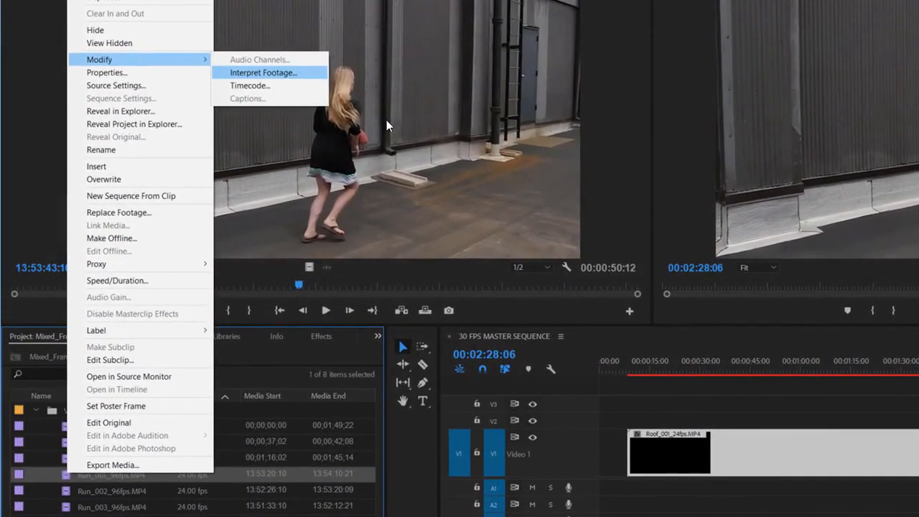
click(311, 77)
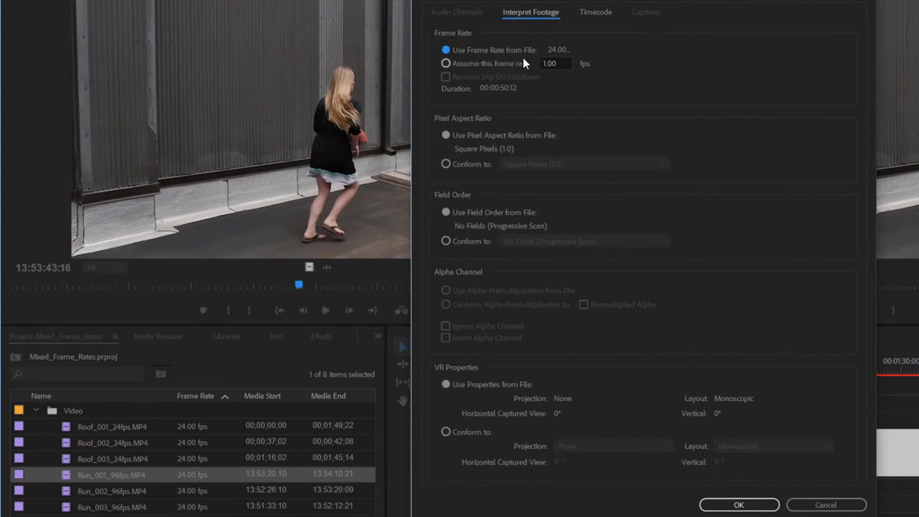
click(446, 64)
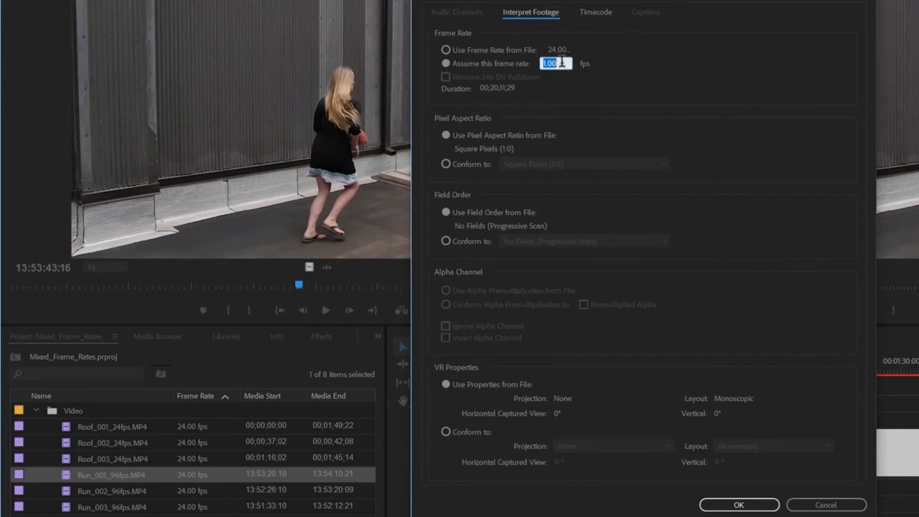
text(24)
double_click(558, 64)
text(48)
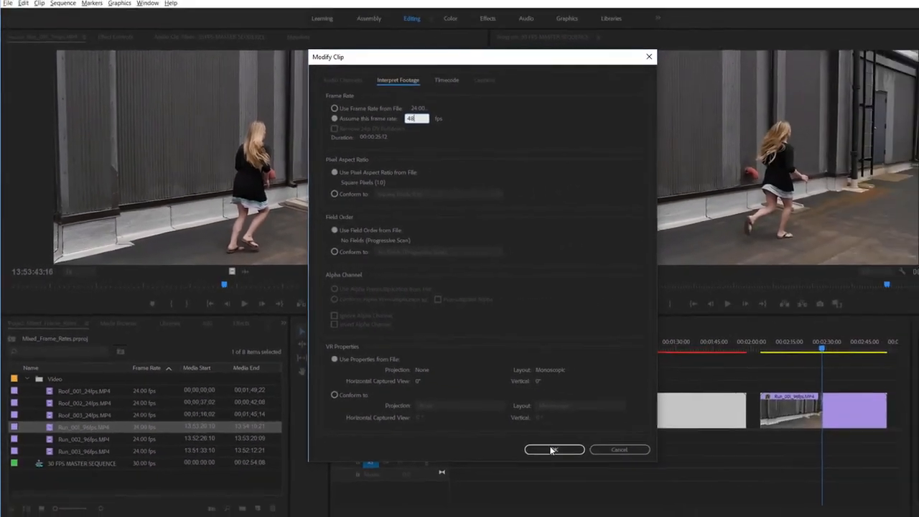
click(551, 450)
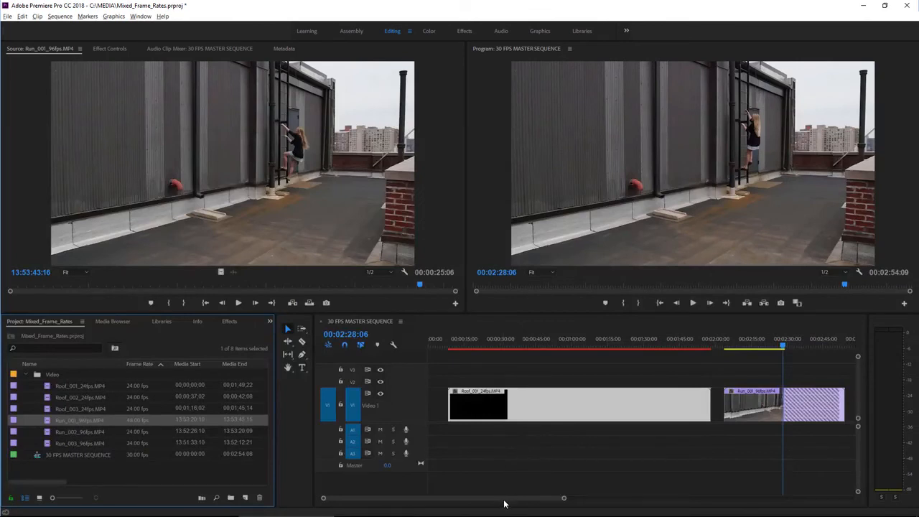
Play back part of the reinterpreted Run_001_96fps.MP4 clip in the sequence to check its motion.
drag(504, 504, 550, 501)
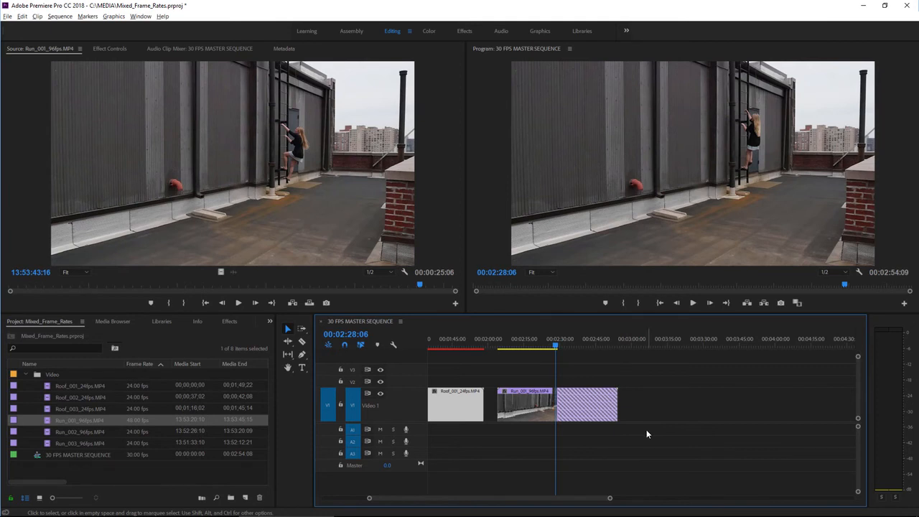
key(ctrl+s)
click(521, 340)
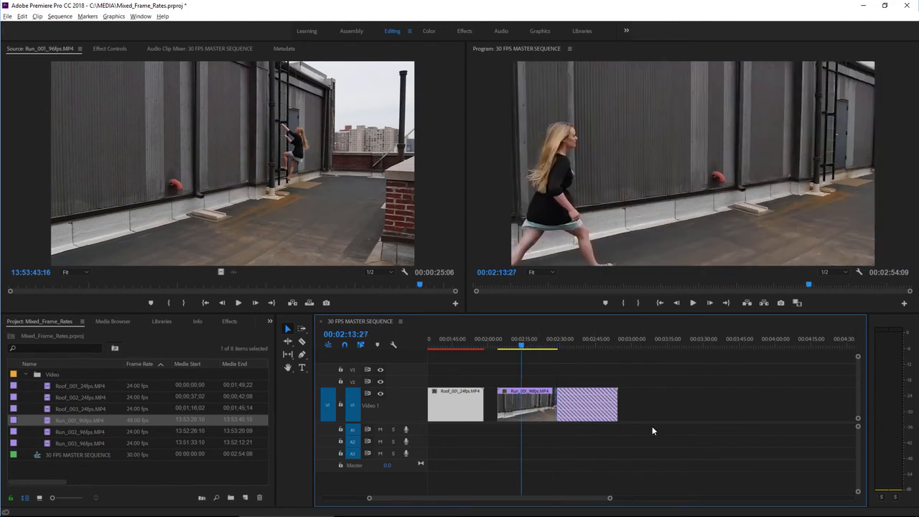
click(693, 303)
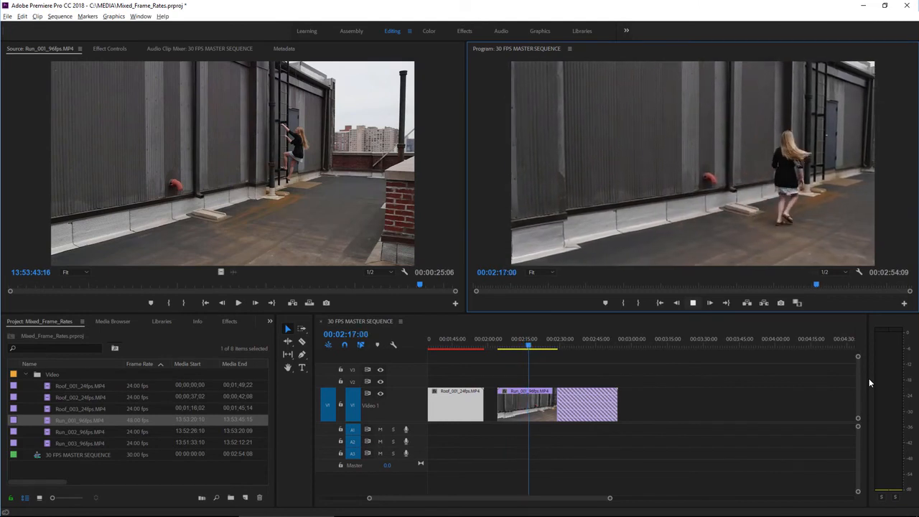
key(space)
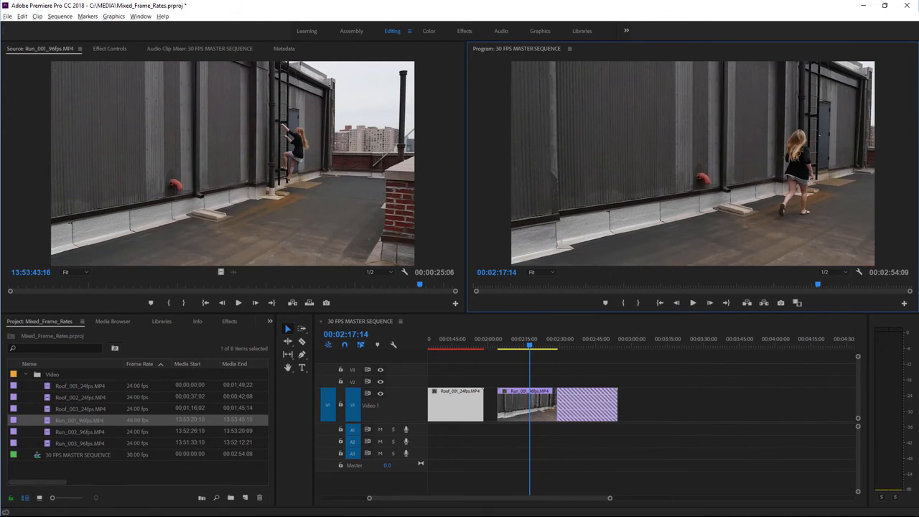
Add Run_002_96fps.MP4 to V1 after the Run_001_96fps.MP4 clip, leaving a gap, and view a frame within it.
click(47, 432)
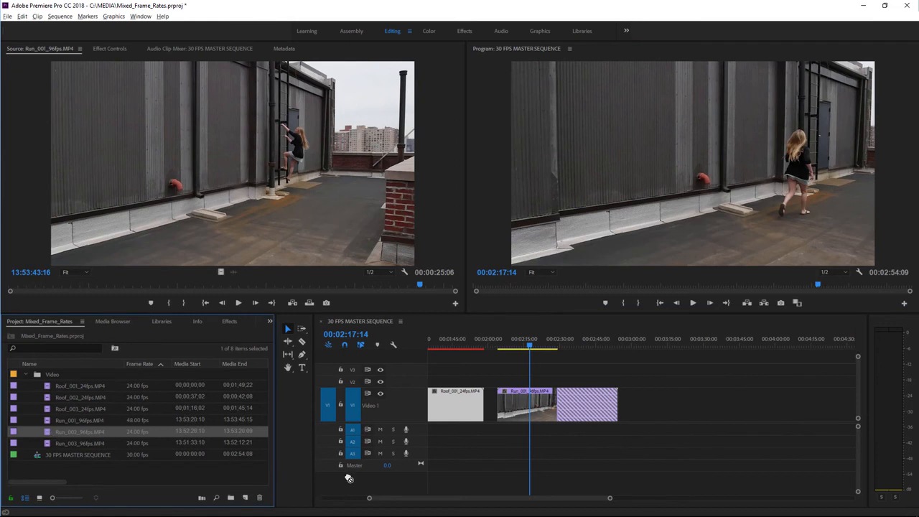
drag(620, 438, 639, 409)
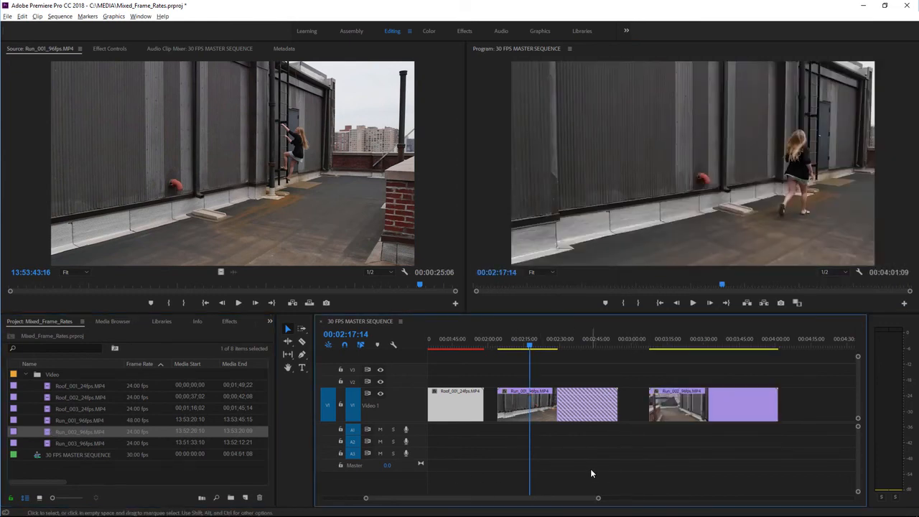
click(696, 344)
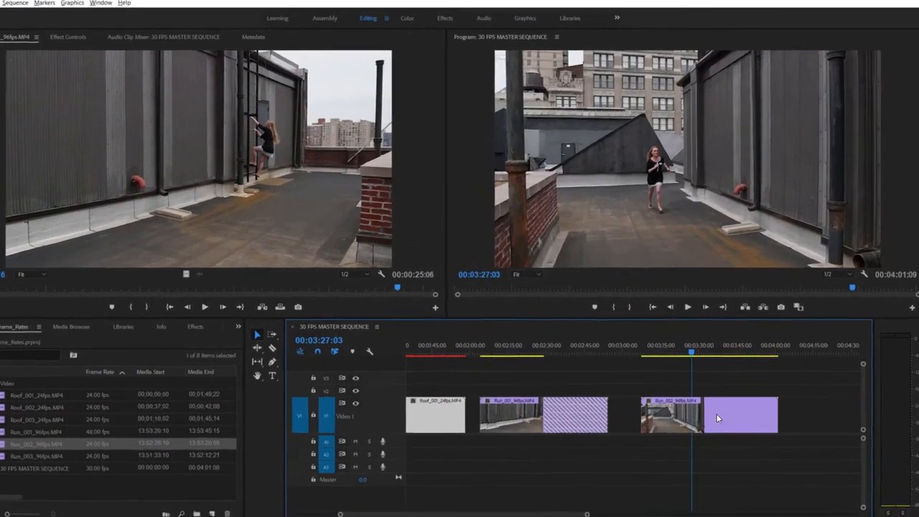
Set the Run_002_96fps.MP4 timeline clip's speed to 200% and play back part of it.
right_click(717, 413)
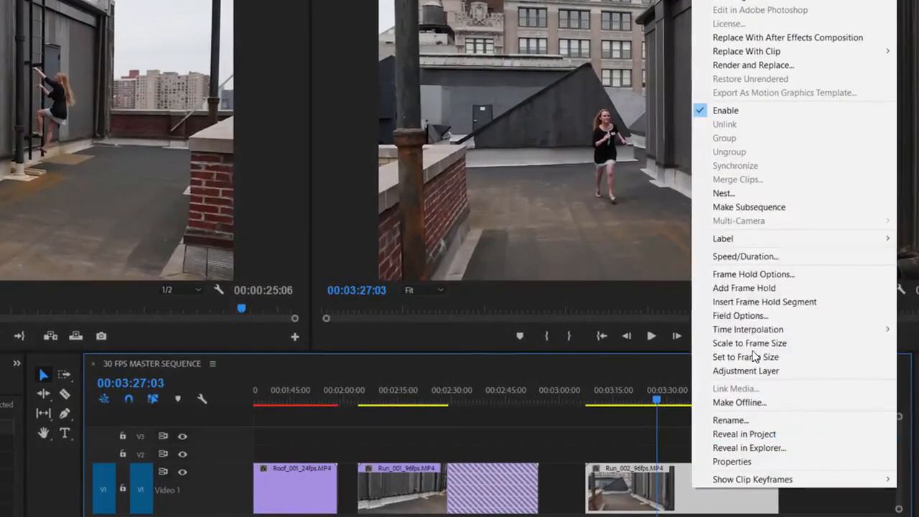
click(747, 257)
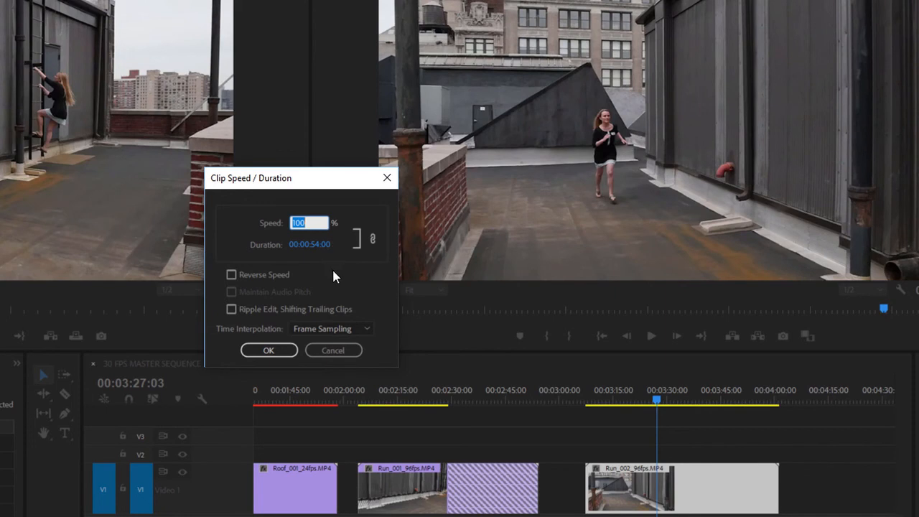
text(200)
click(268, 350)
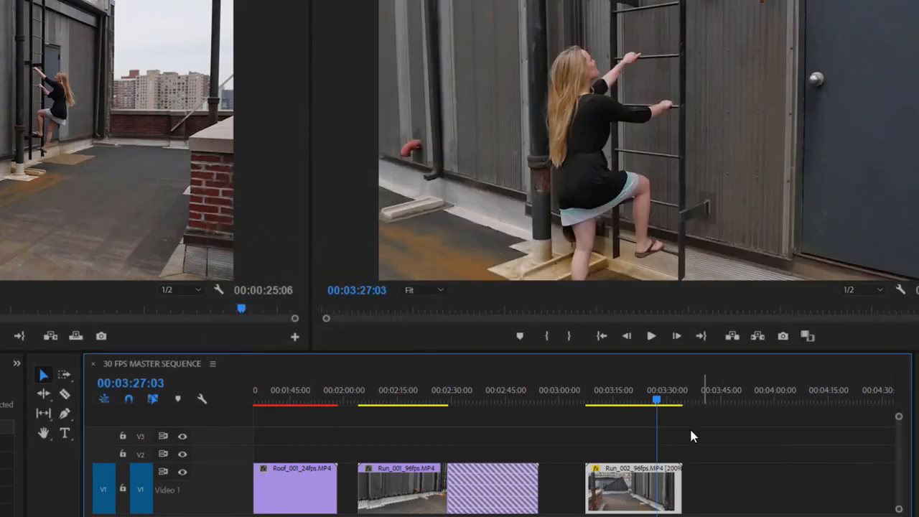
click(614, 402)
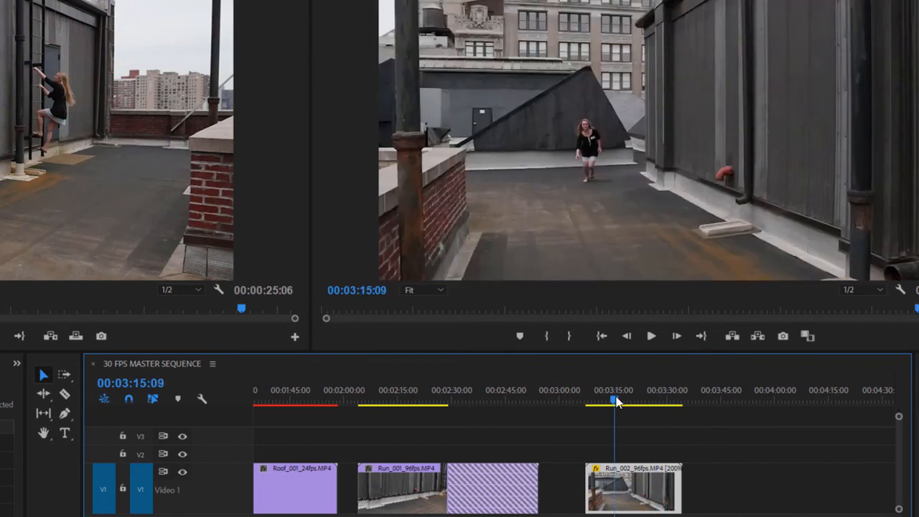
click(652, 338)
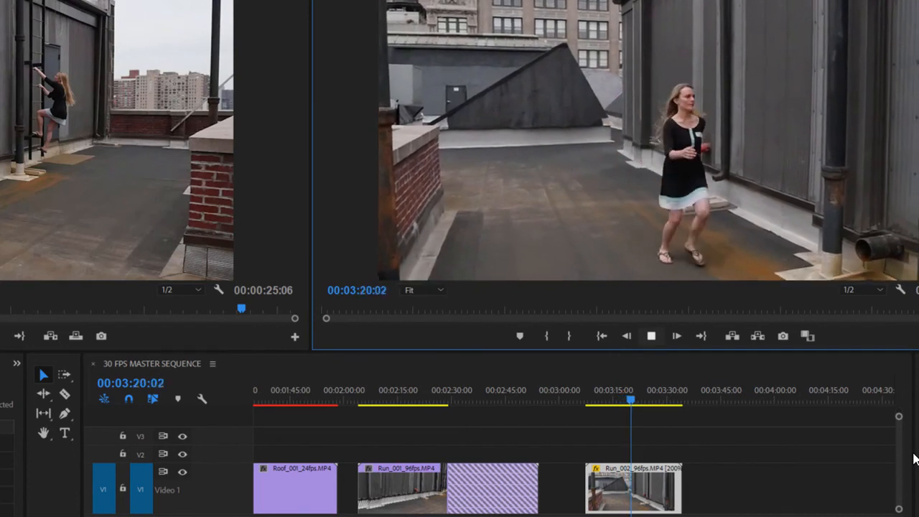
key(space)
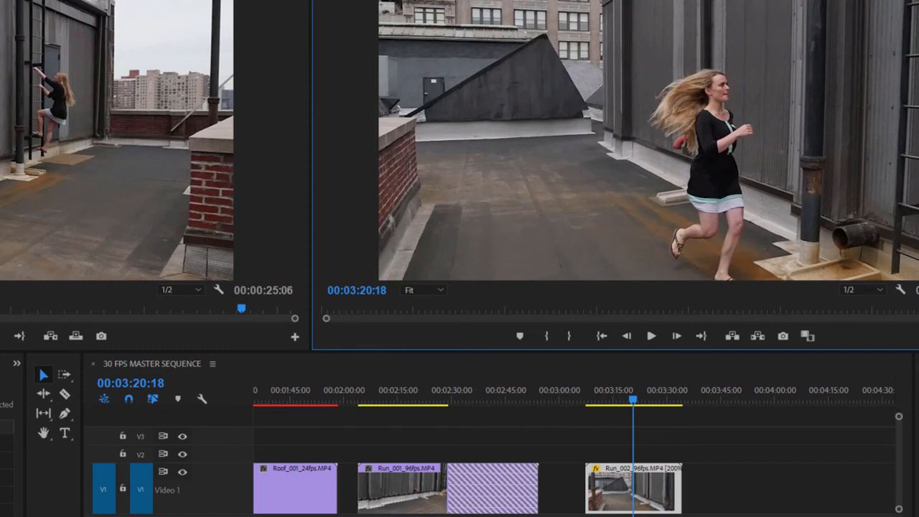
key(shift+1)
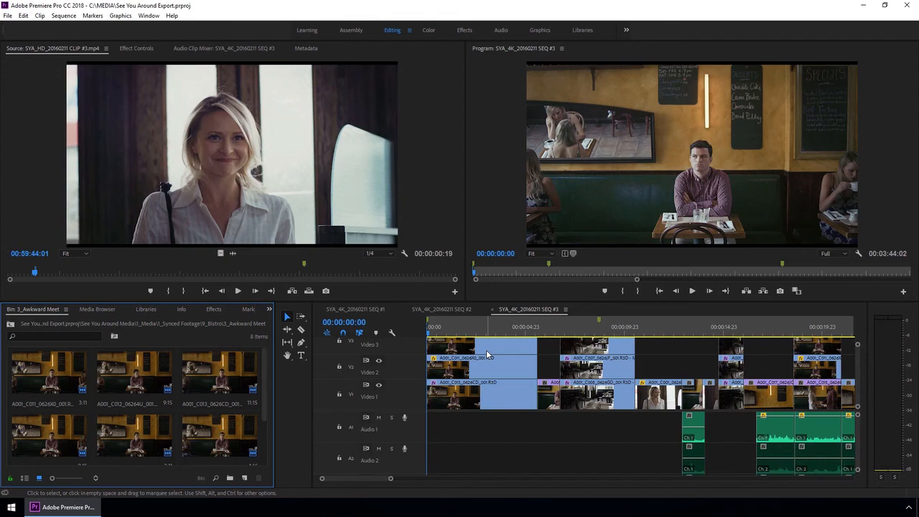
Mark an In point at 00:00:01:22 and an Out point at 00:00:09:21 in SYA_4K_20160211 SEQ #3.
click(465, 327)
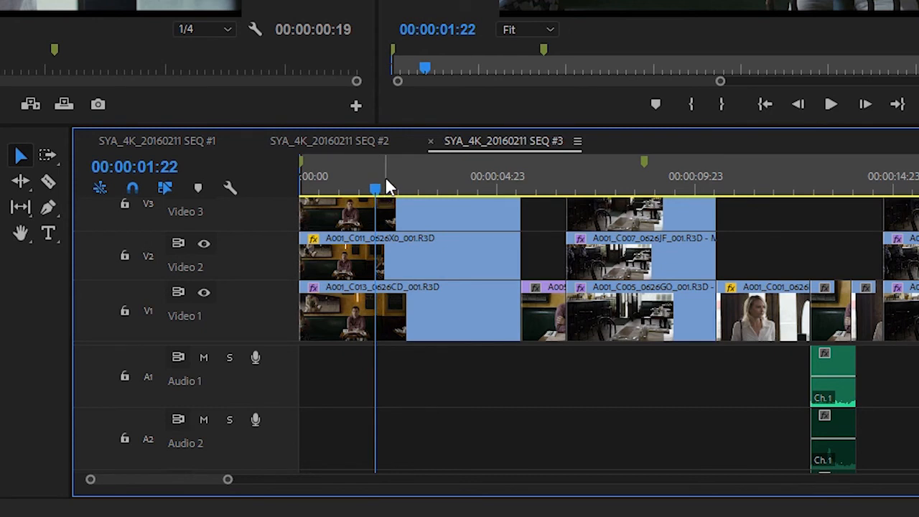
key(i)
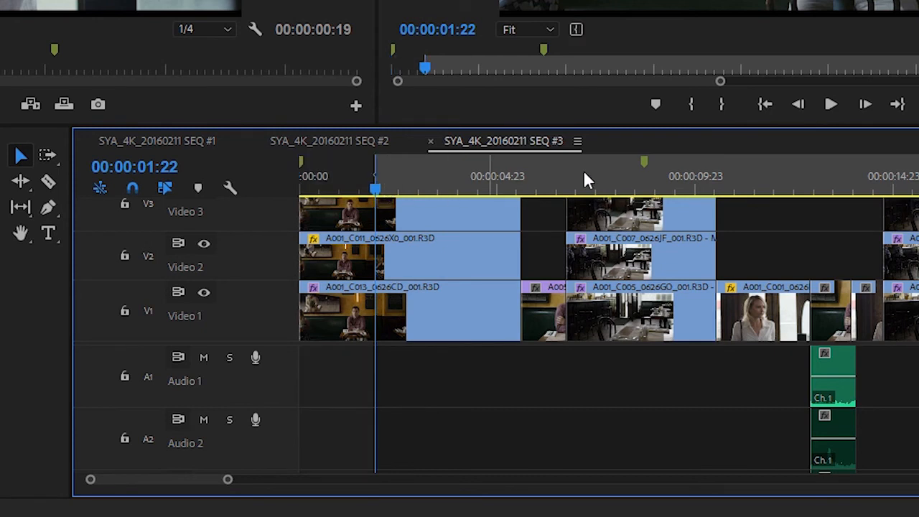
click(693, 176)
key(o)
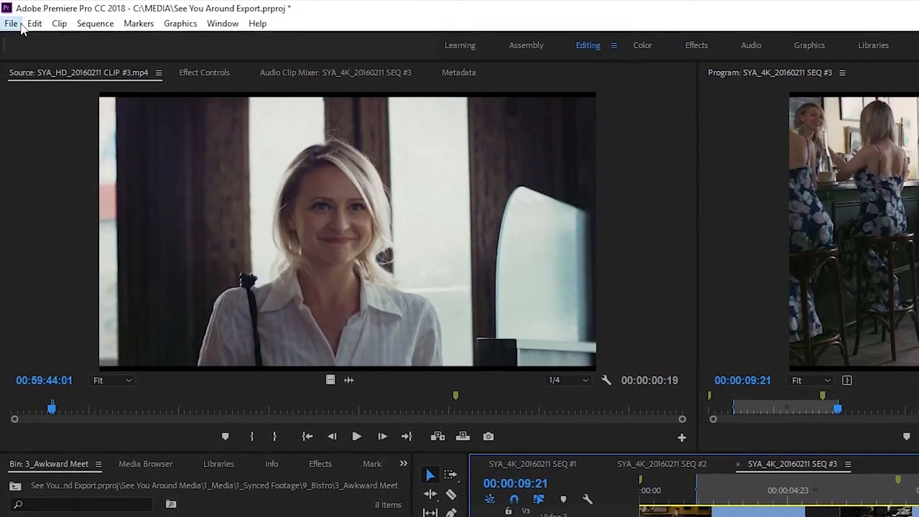
Review the media export settings for the marked range of SYA_4K_20160211 SEQ #3 and close them without exporting.
click(10, 23)
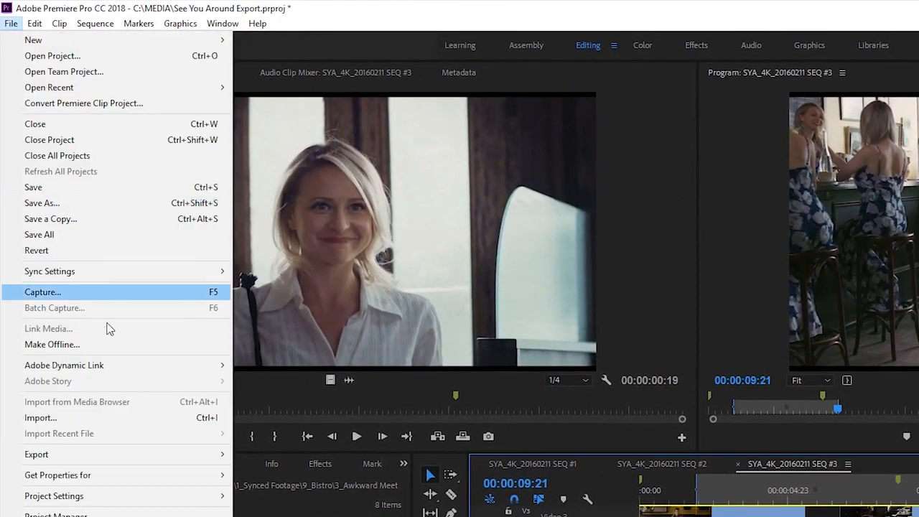
mouse_move(205, 460)
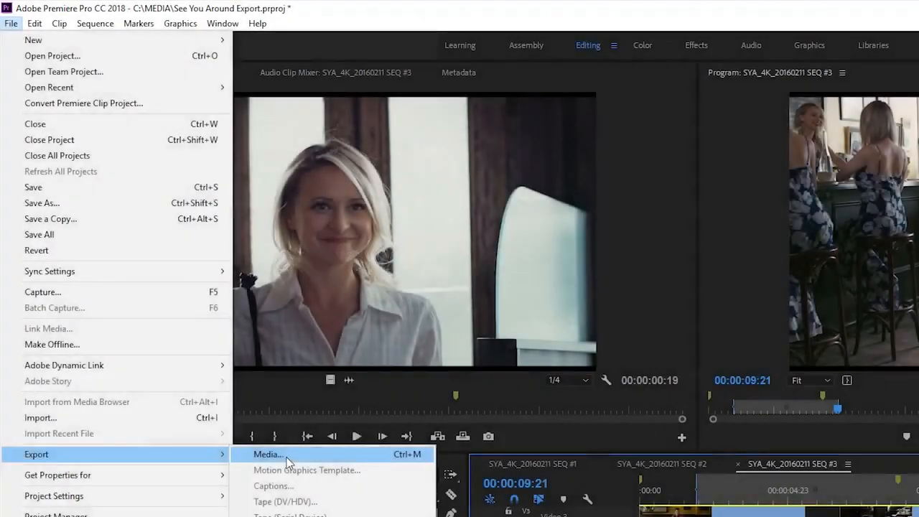
click(286, 458)
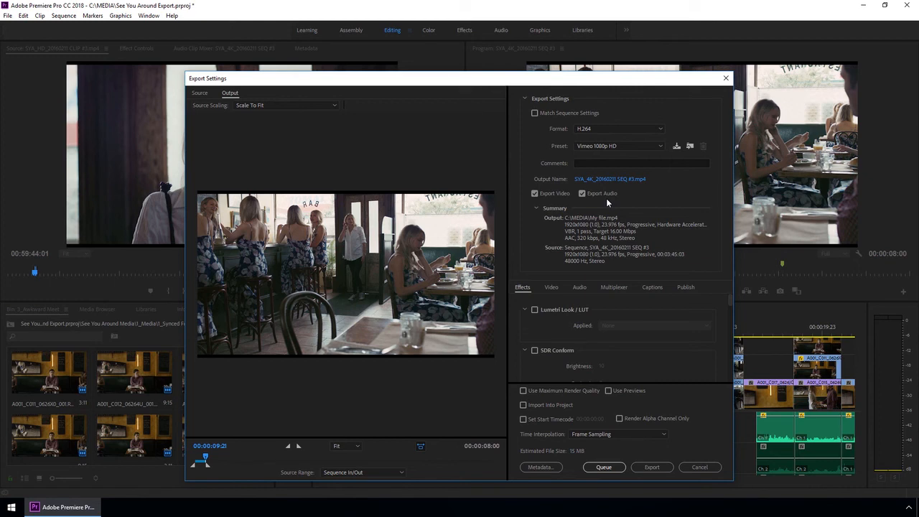
click(700, 467)
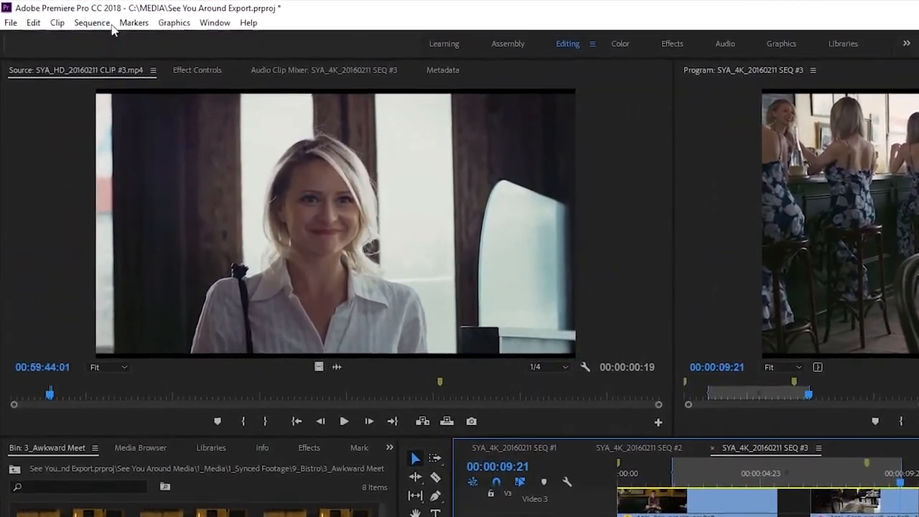
Check the frame size, timebase and preview settings of SYA_4K_20160211 SEQ #3 and close the settings without changes.
click(63, 15)
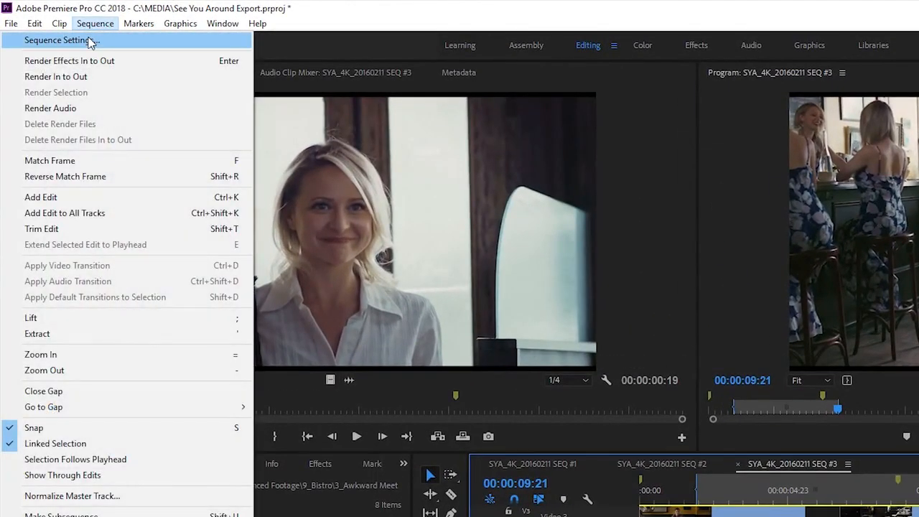
click(64, 40)
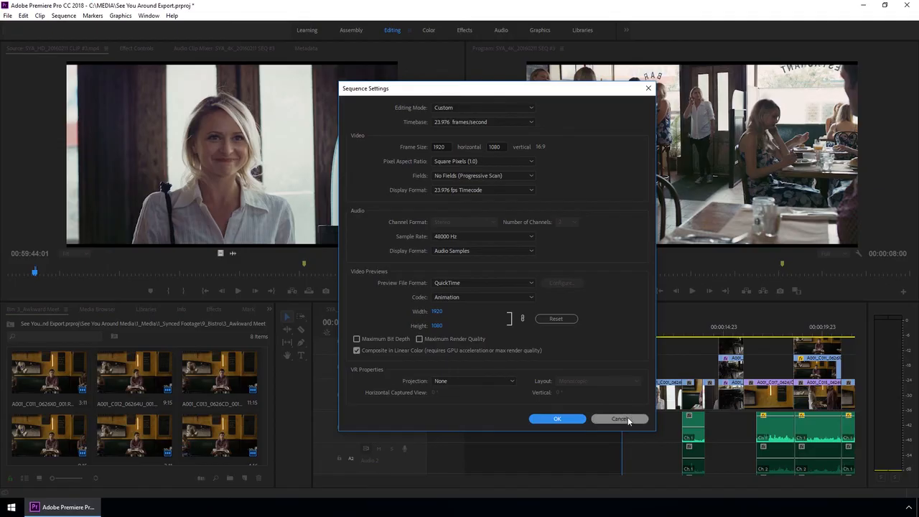
click(645, 505)
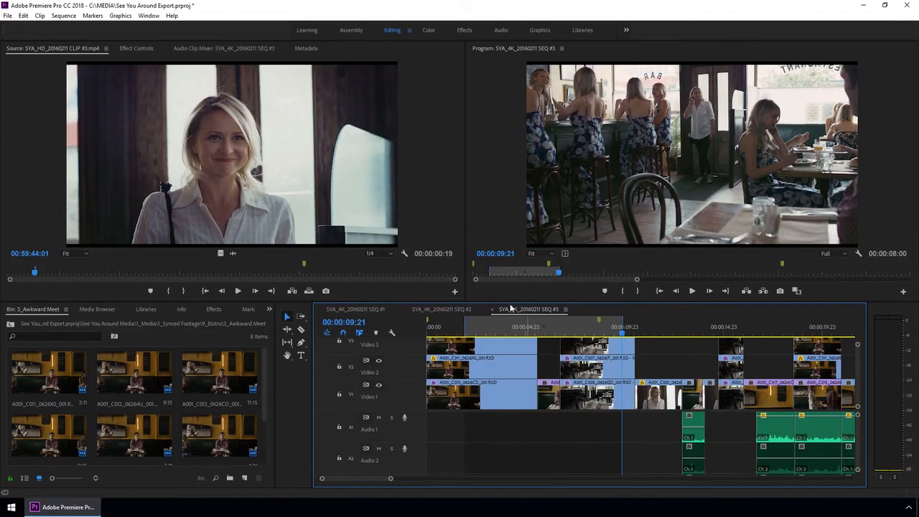
Open the media export settings for SYA_4K_20160211 SEQ #3 and switch Match Sequence Settings on and back off.
click(8, 16)
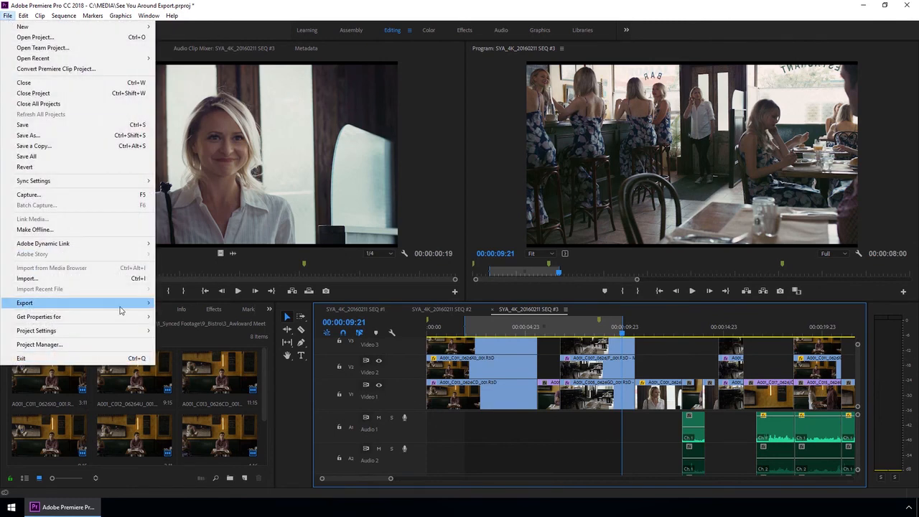
mouse_move(119, 306)
click(180, 305)
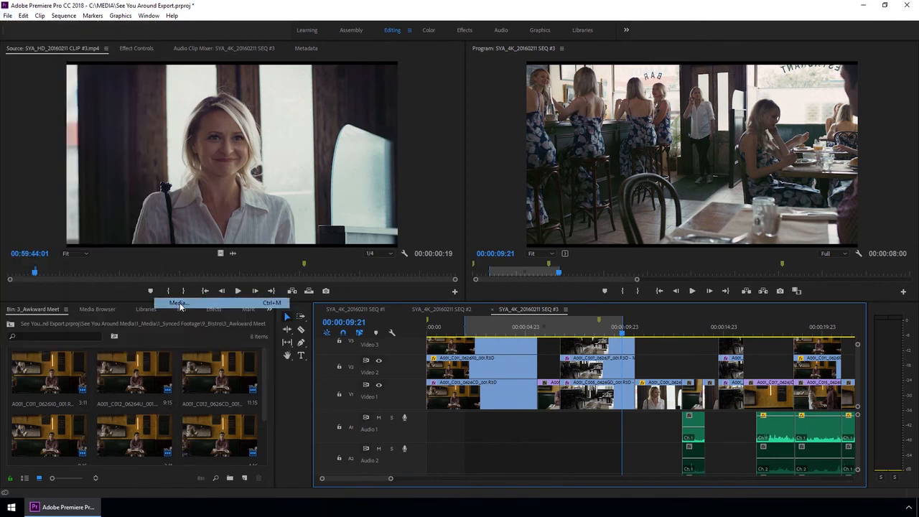
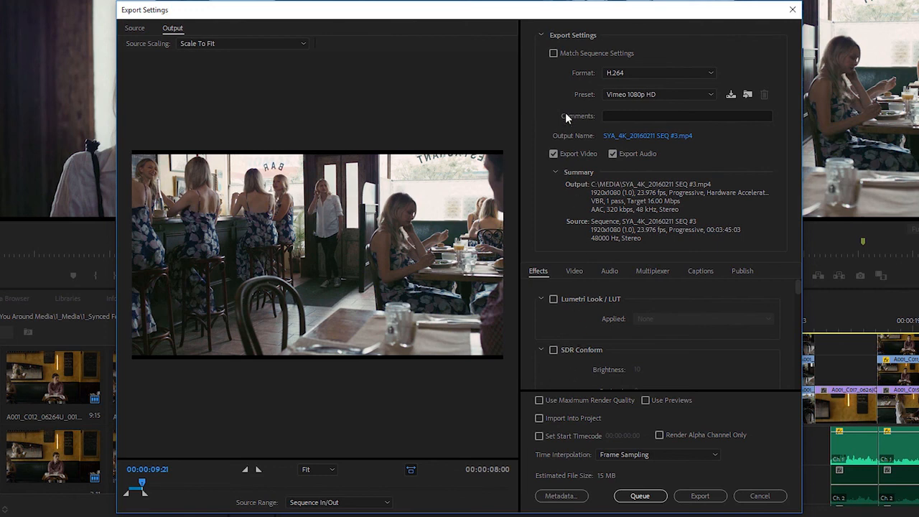
click(554, 54)
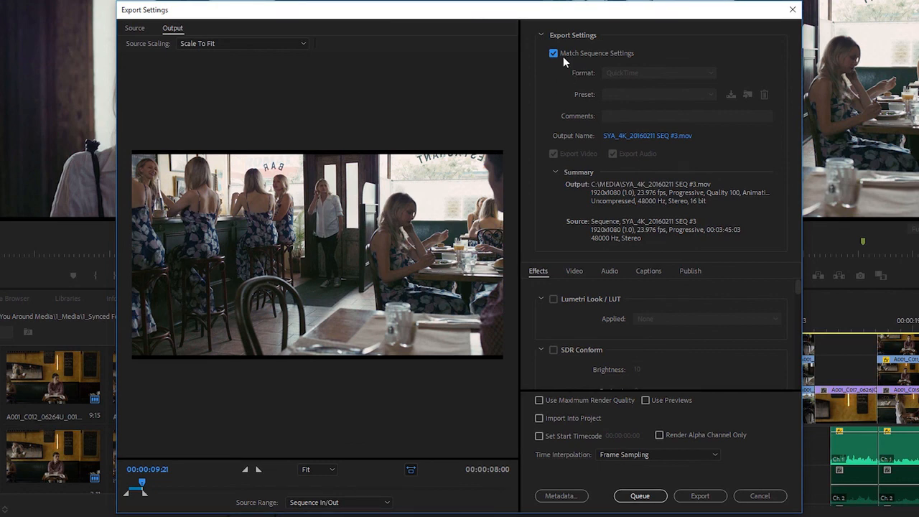
click(553, 53)
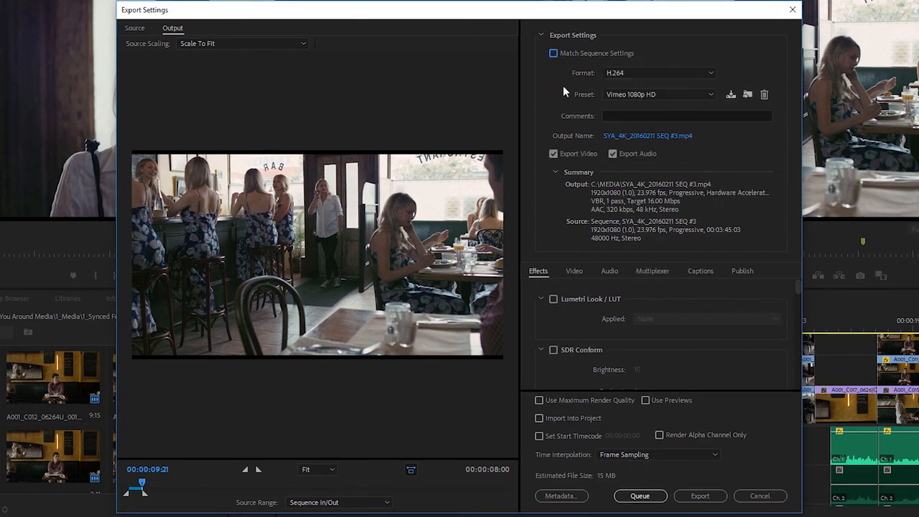
Choose H.264 as the export format and YouTube 1080p HD as the preset.
click(621, 73)
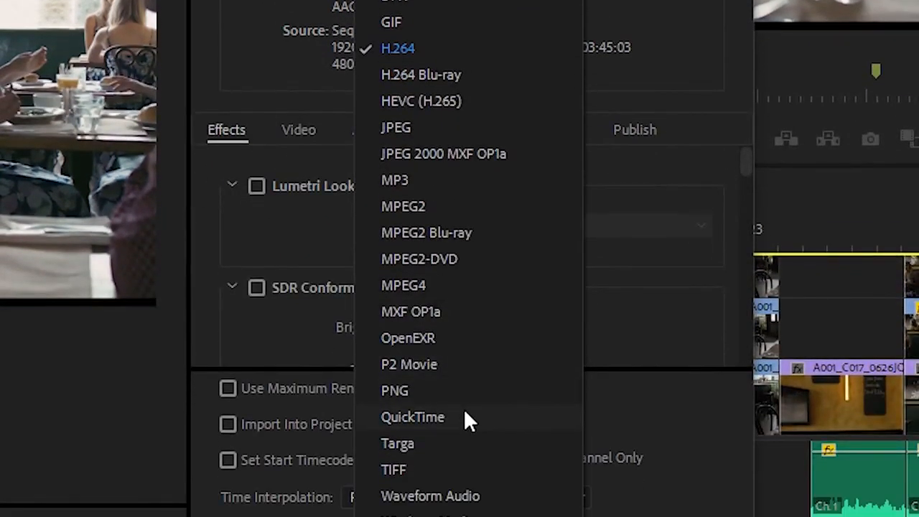
click(447, 44)
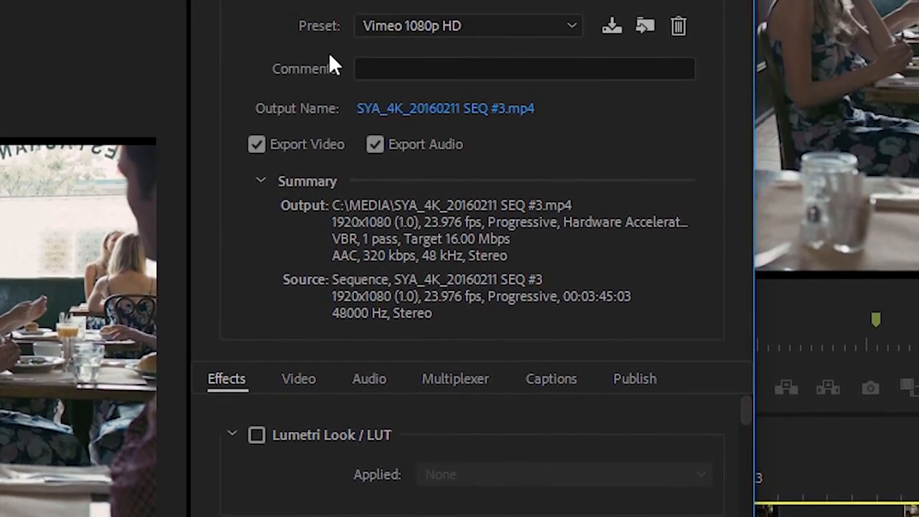
click(481, 27)
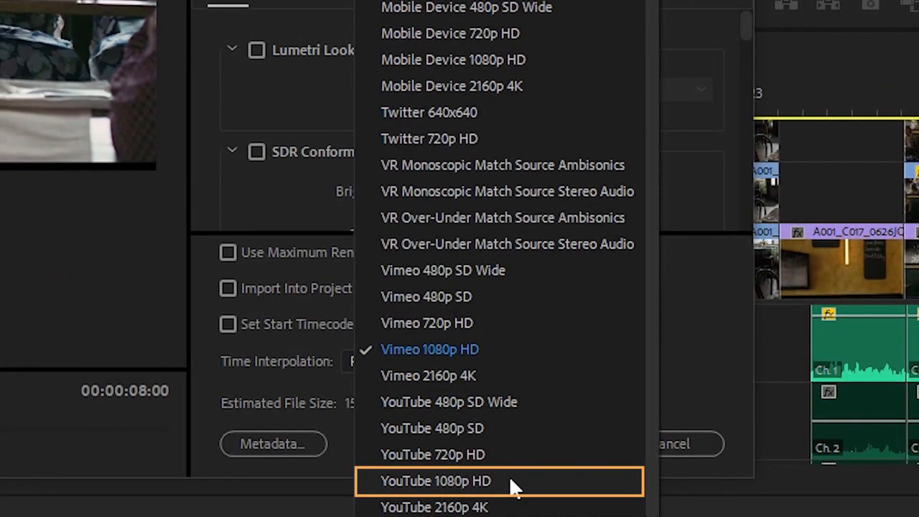
click(513, 486)
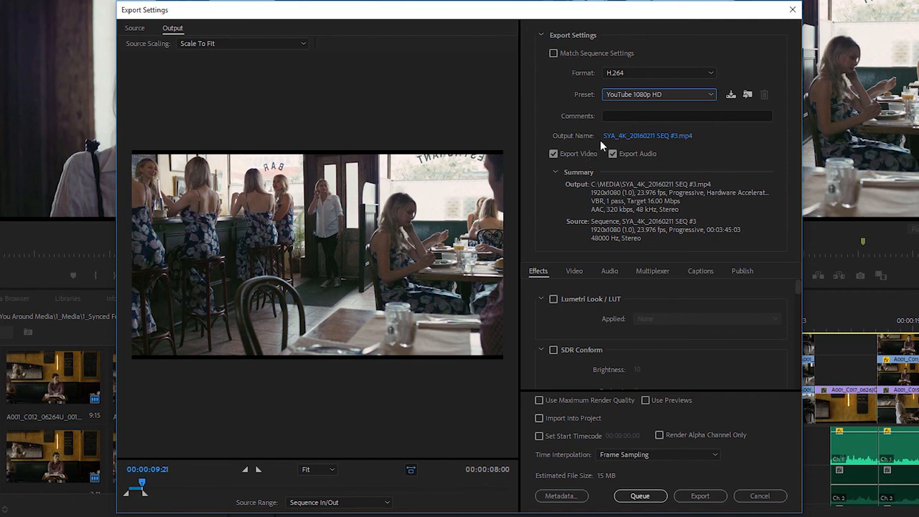
Name the export file Final Output and save it in the C:\MEDIA folder.
click(658, 137)
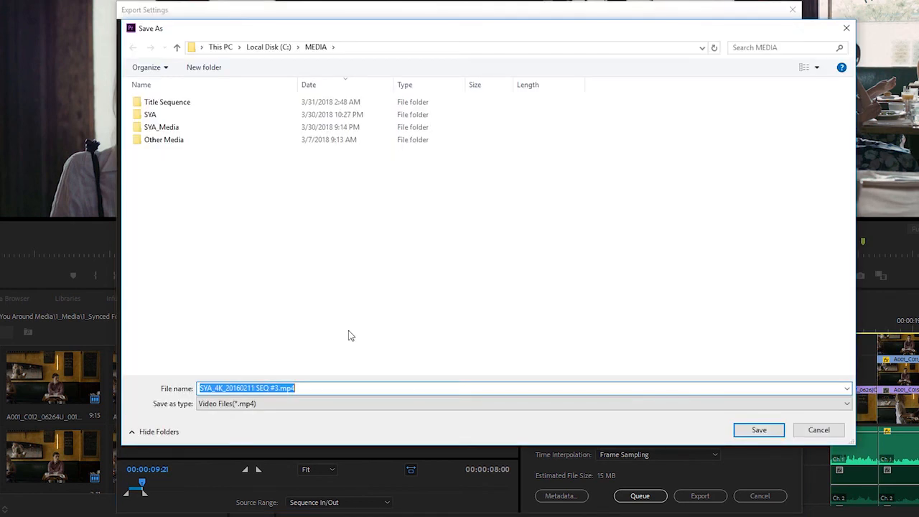
text(Final Output)
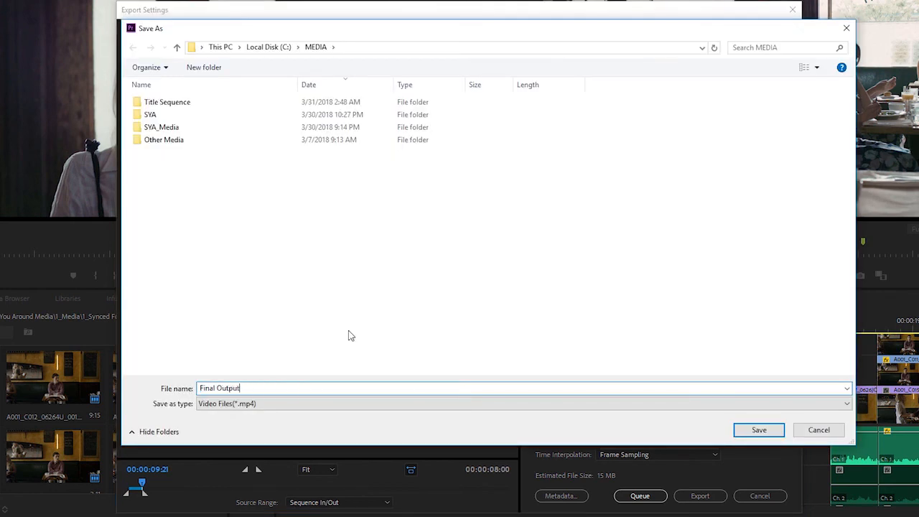
click(757, 431)
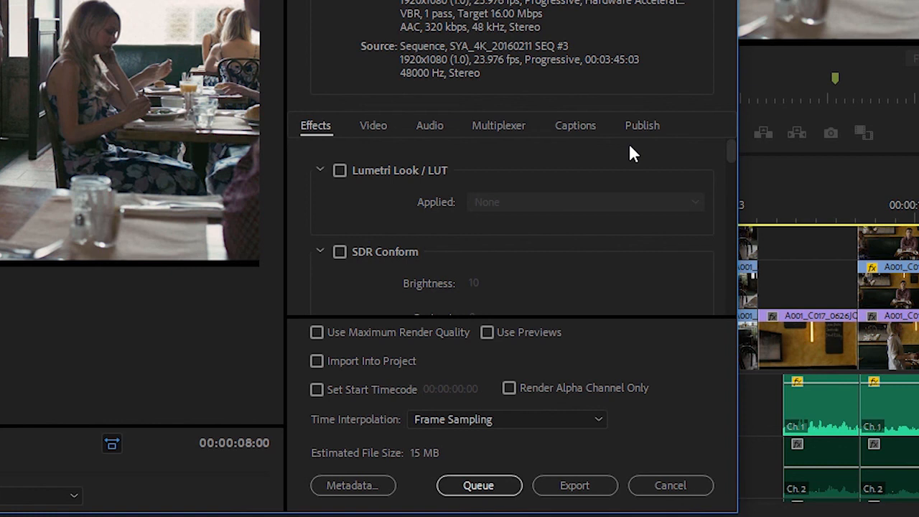
Review the export's video settings, from the basic frame settings through the encoding, advanced and VR options.
click(373, 128)
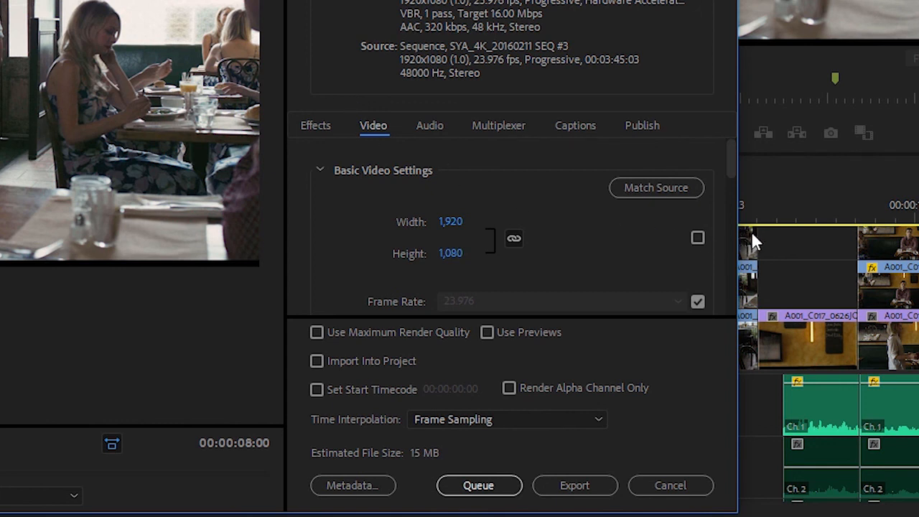
mouse_move(729, 168)
mouse_down()
mouse_move(727, 183)
mouse_move(720, 170)
mouse_up()
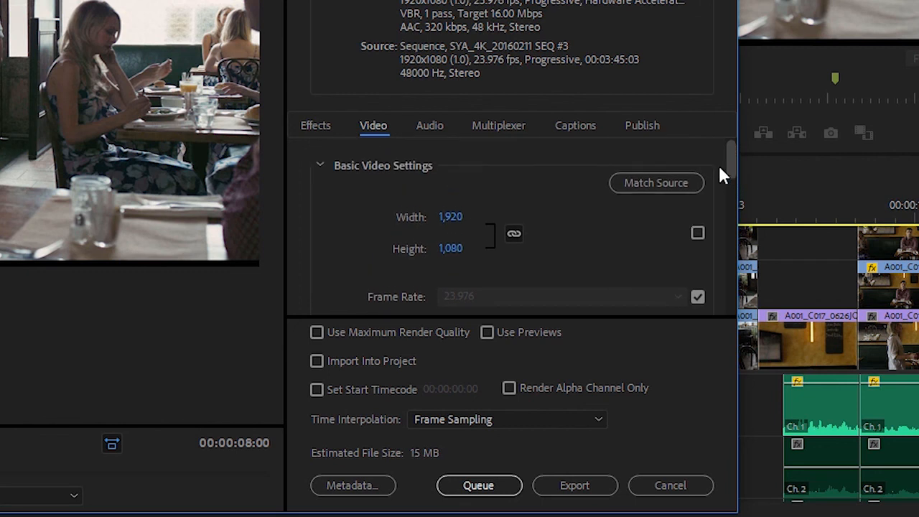
click(665, 193)
drag(730, 175, 726, 243)
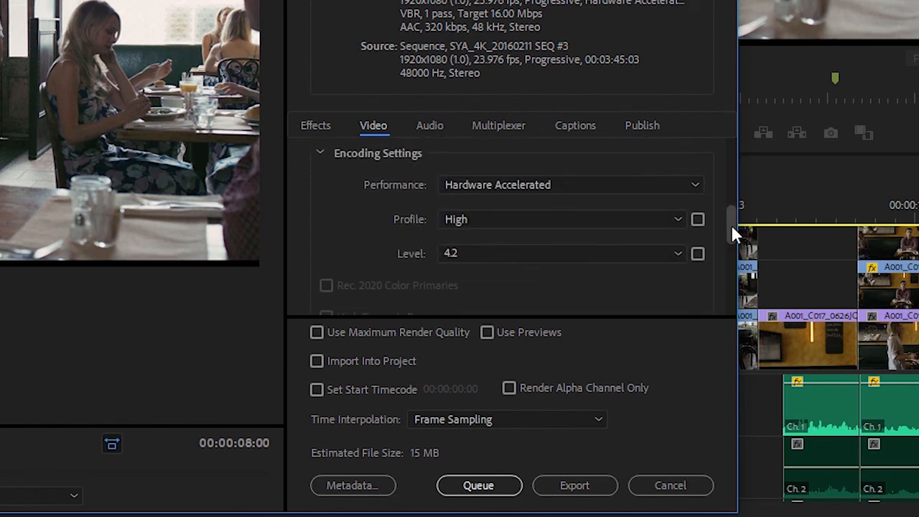
scroll(485, 160, down, 5)
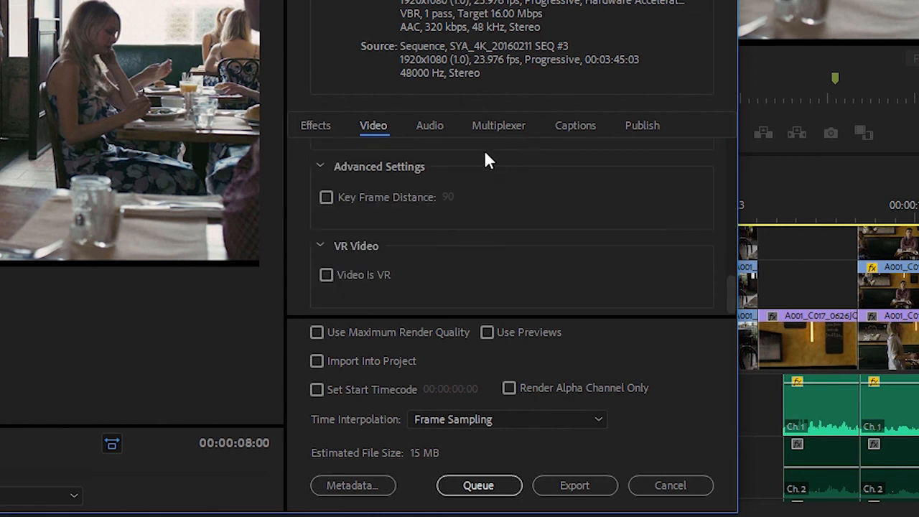
Review the export's audio, multiplexer, captions and publish settings.
click(437, 130)
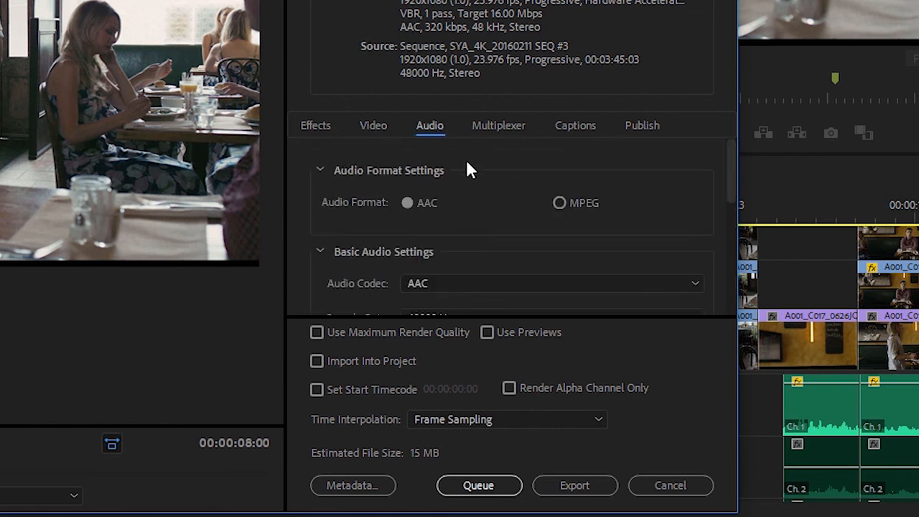
drag(732, 184, 736, 210)
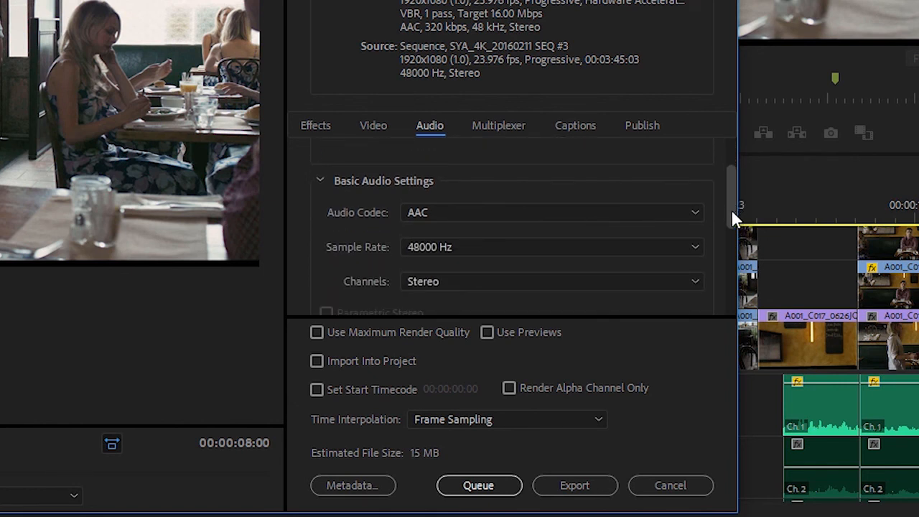
click(506, 129)
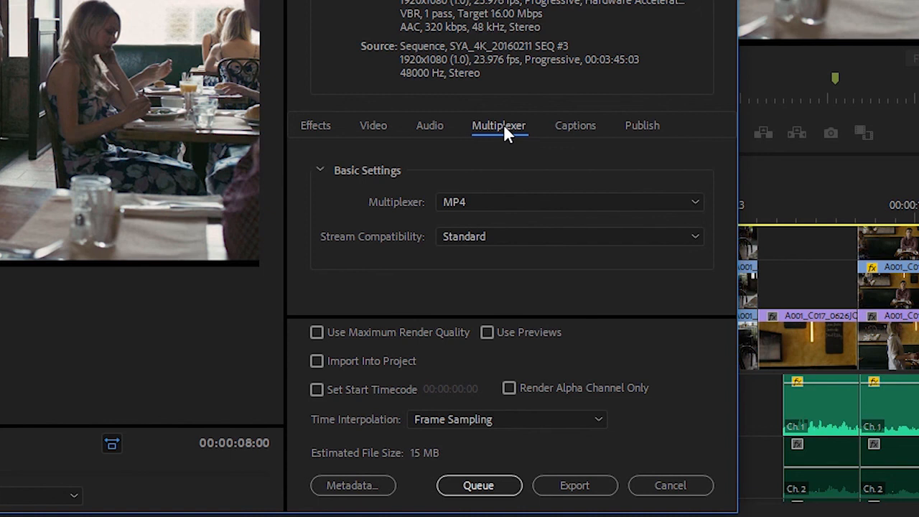
click(566, 129)
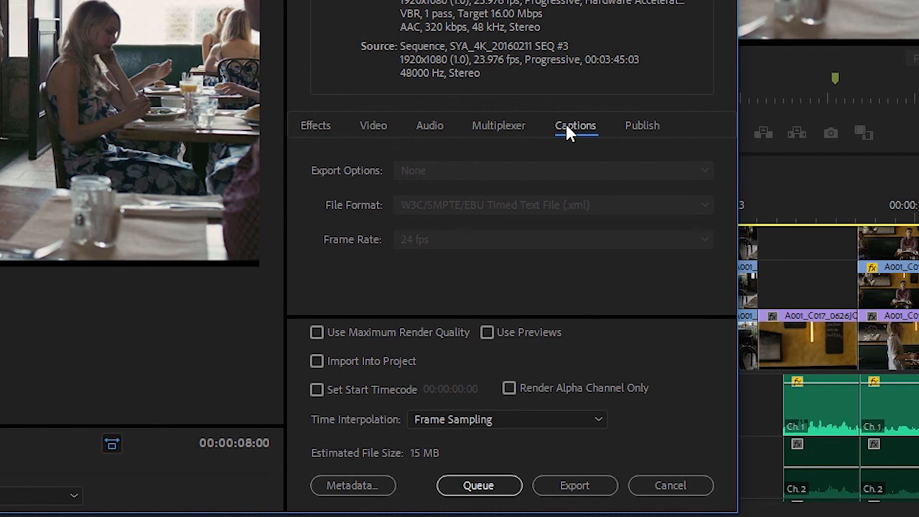
click(646, 132)
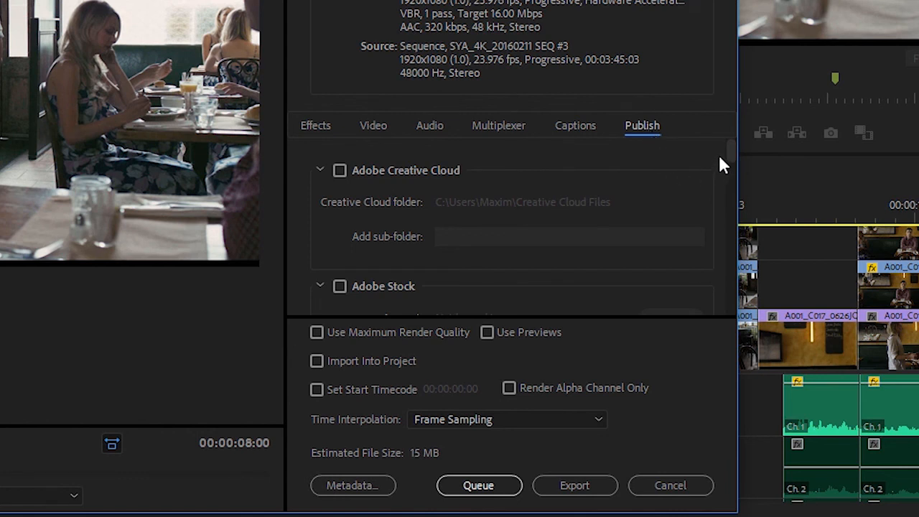
drag(728, 147, 730, 159)
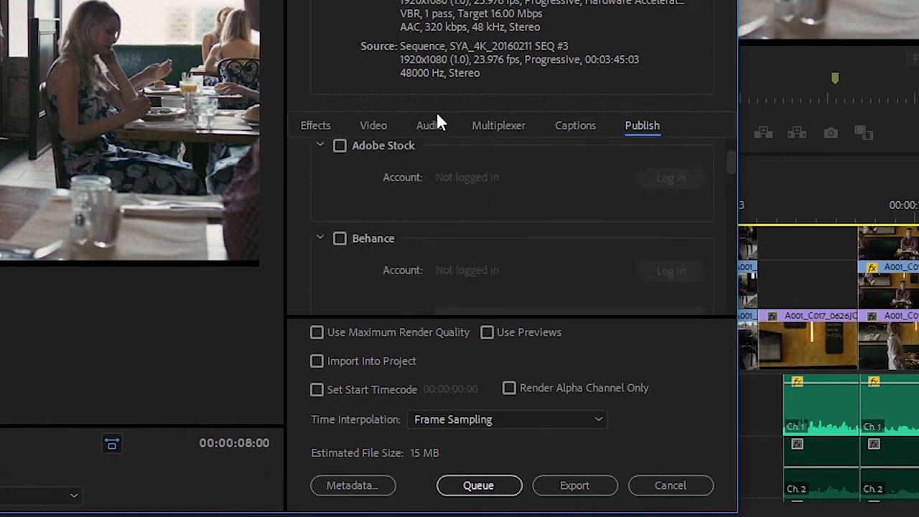
Look through the export effects and try the Video Limiter, switching it on and back off.
click(318, 129)
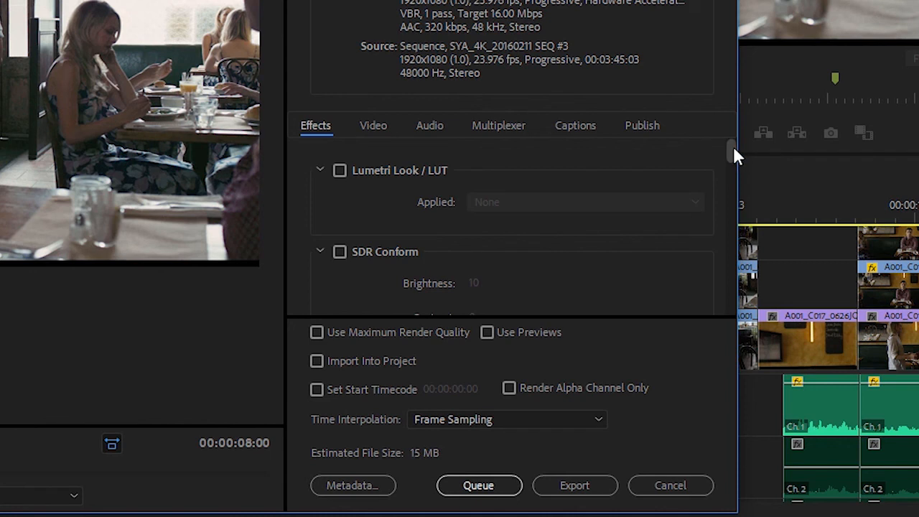
drag(733, 147, 732, 264)
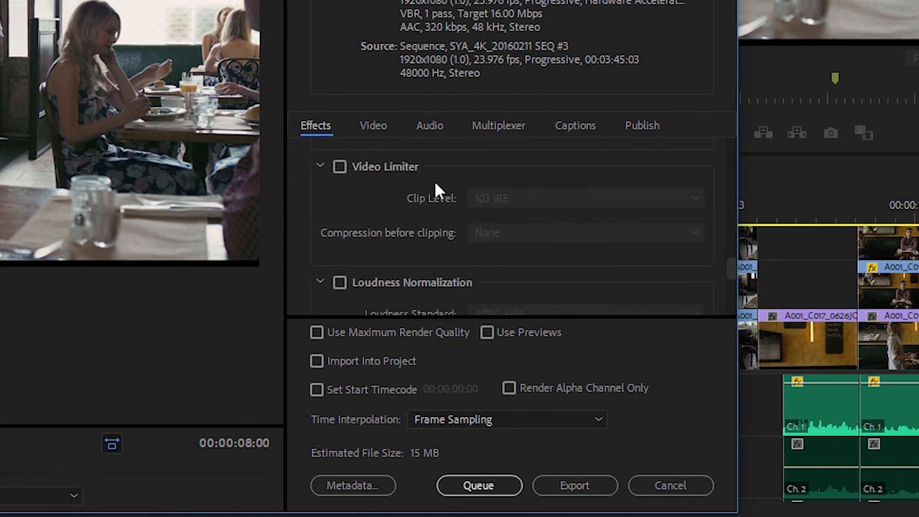
click(339, 167)
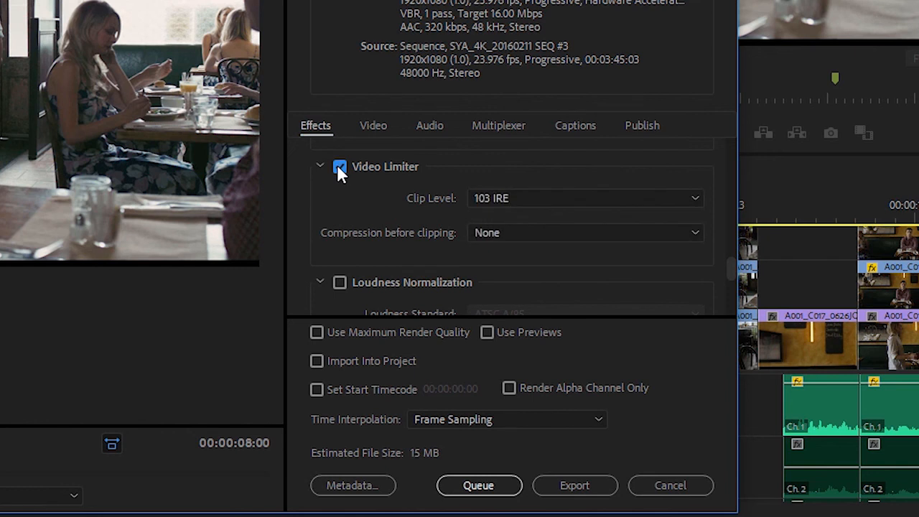
click(339, 167)
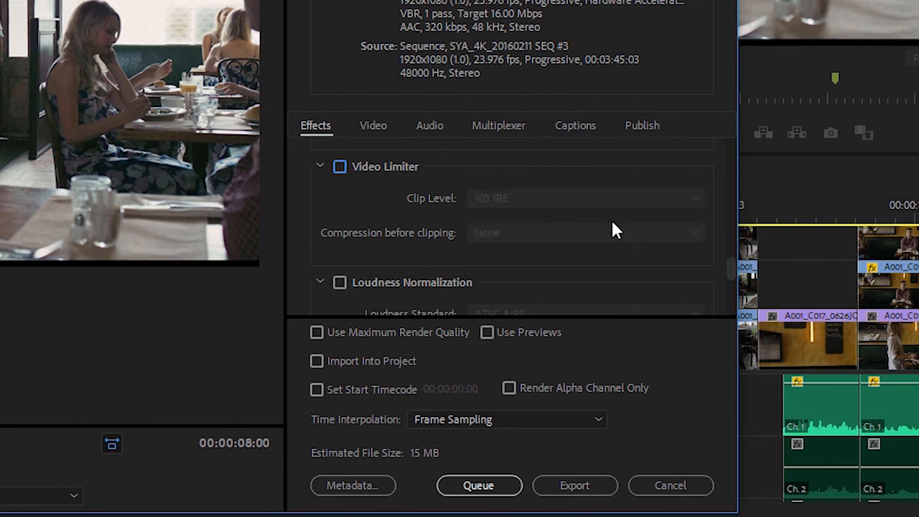
Try the Lumetri Look / LUT export effect, look through its available looks, and switch it back off.
drag(727, 267, 729, 138)
click(340, 170)
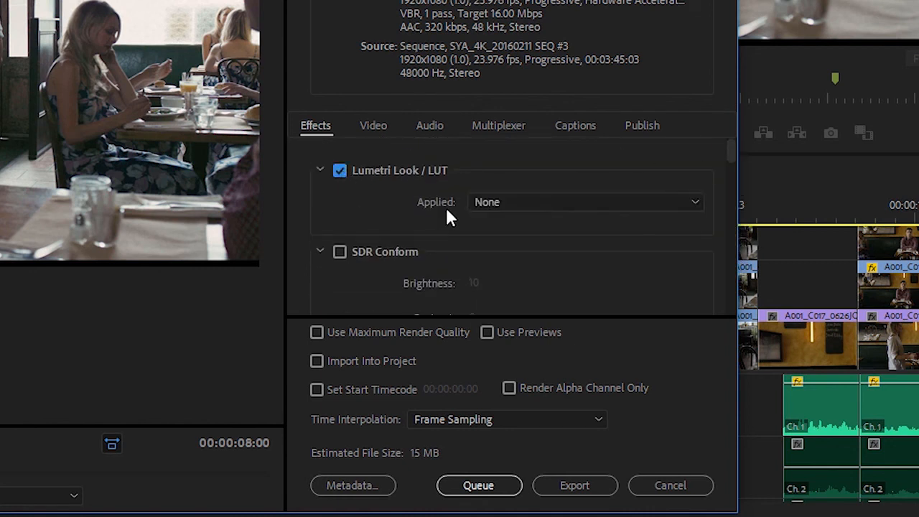
click(487, 201)
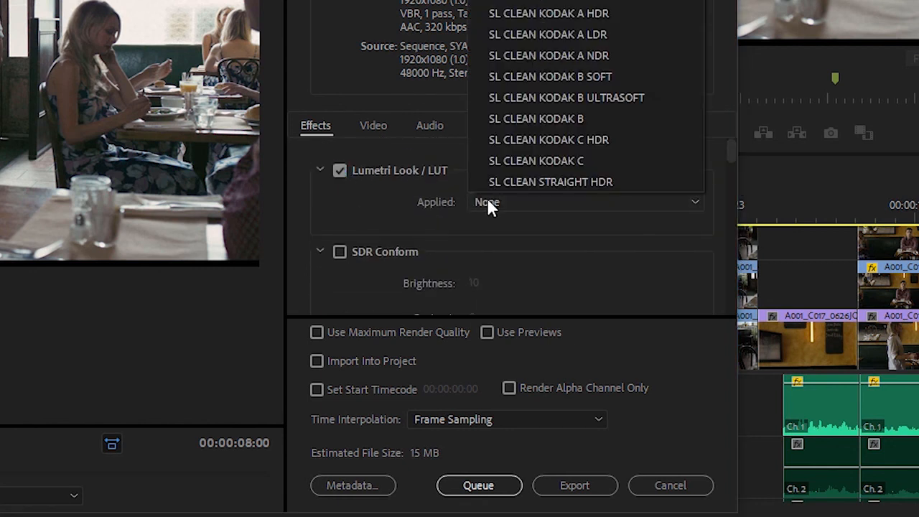
click(369, 203)
click(339, 172)
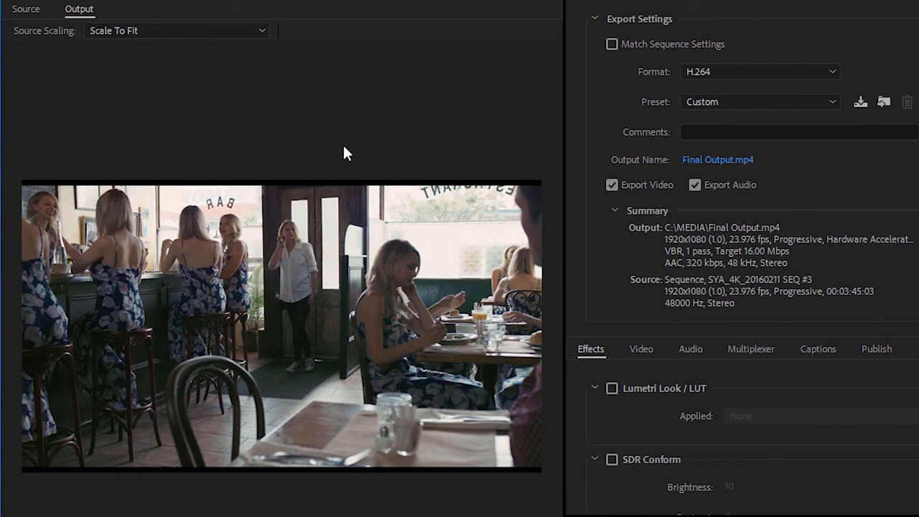
Crop the export source by 32 pixels at the bottom and about 174 pixels at the top.
click(27, 10)
click(24, 31)
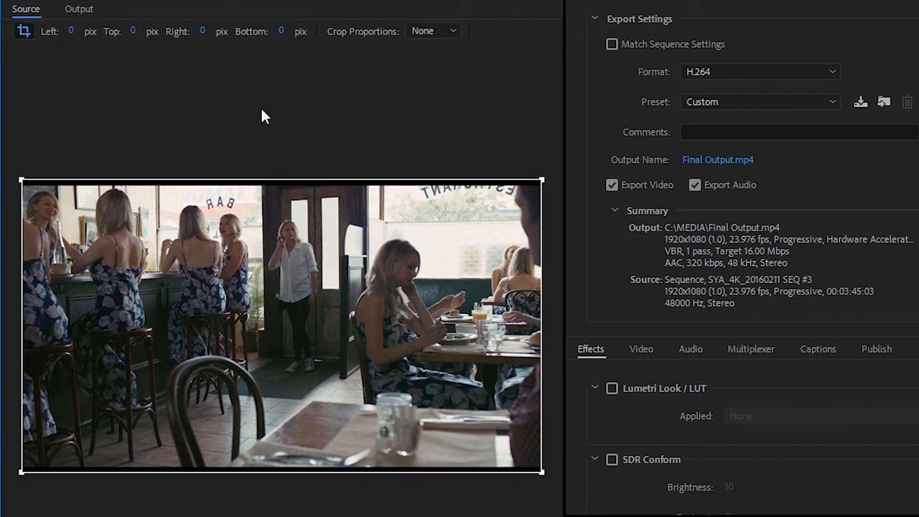
drag(283, 35, 295, 31)
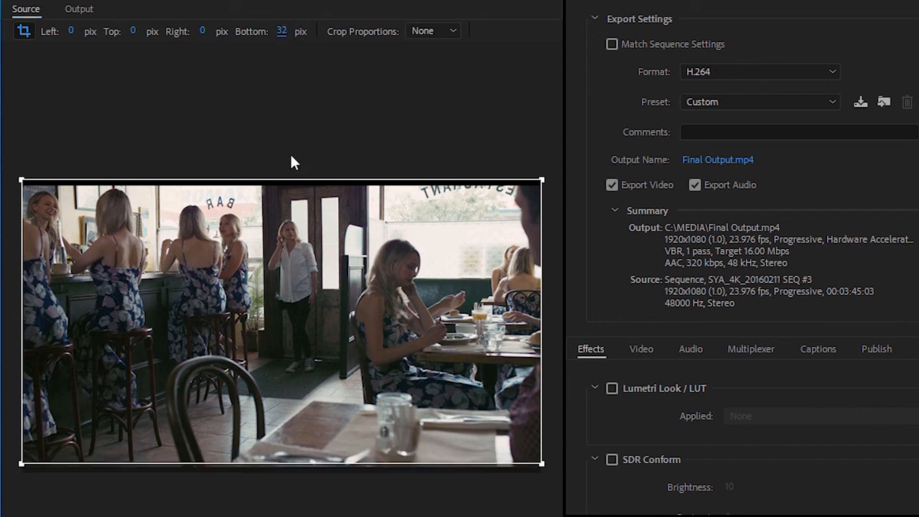
drag(280, 175, 267, 227)
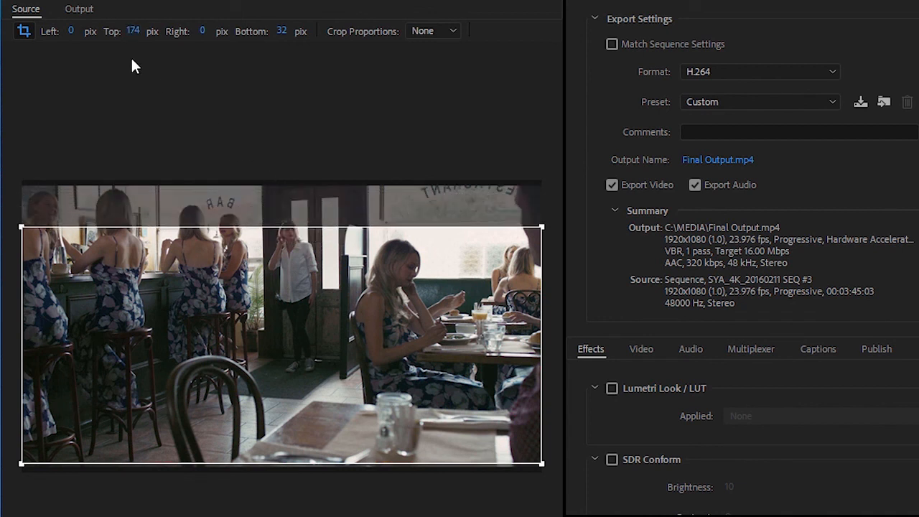
Compare the cropped output with Scale To Fill and Stretch To Fill, and set source scaling to Scale To Fit With Black Borders.
click(79, 10)
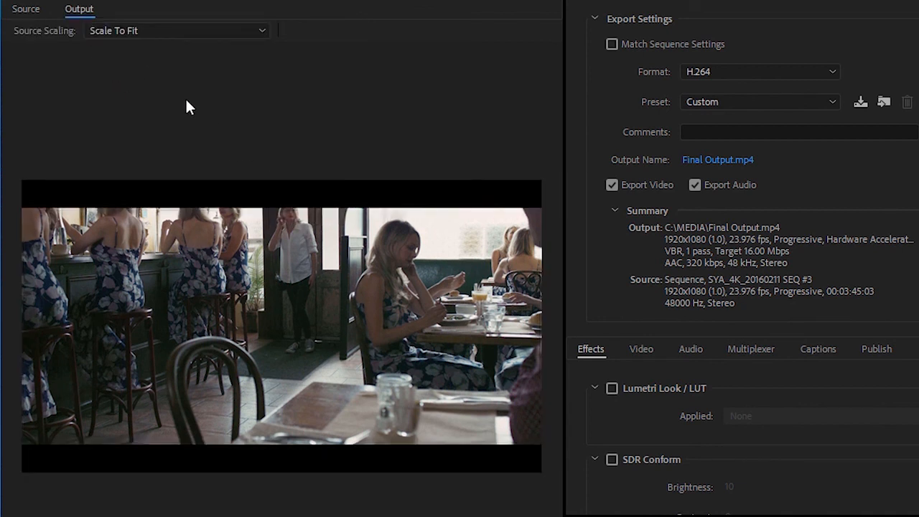
click(130, 29)
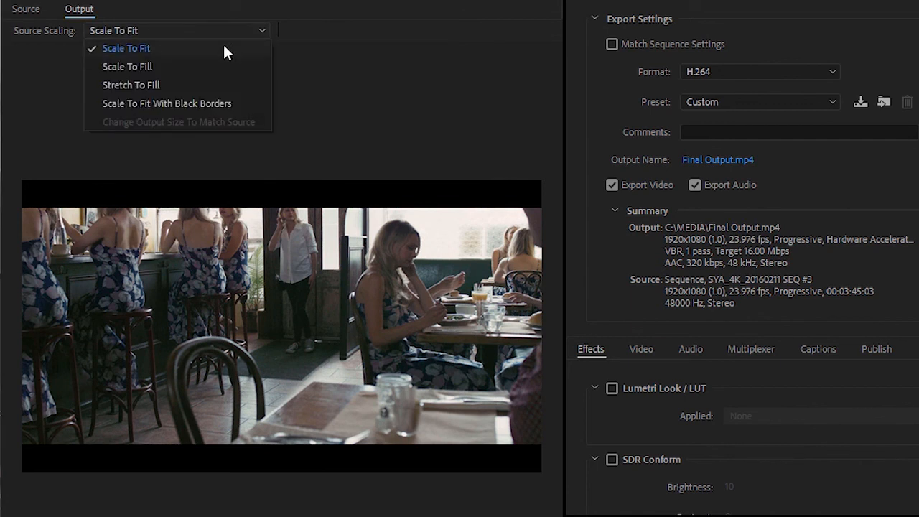
click(223, 65)
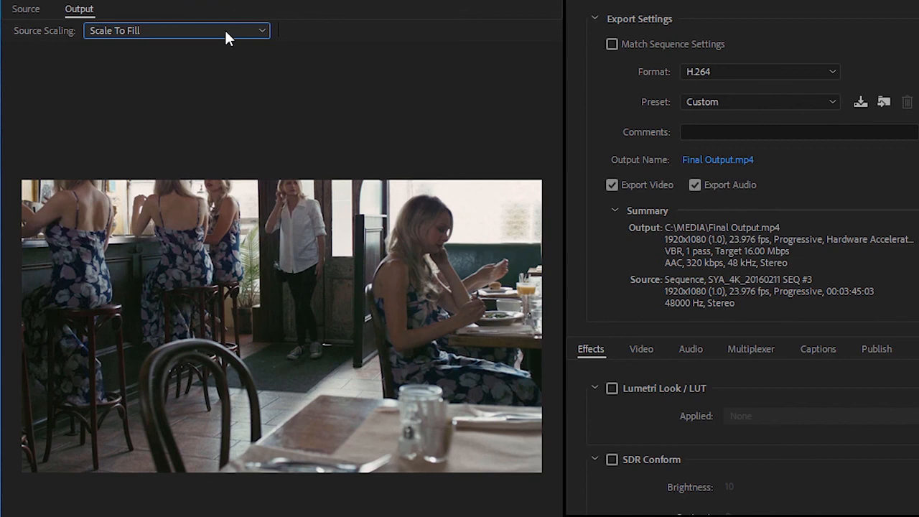
click(224, 30)
click(191, 84)
click(238, 30)
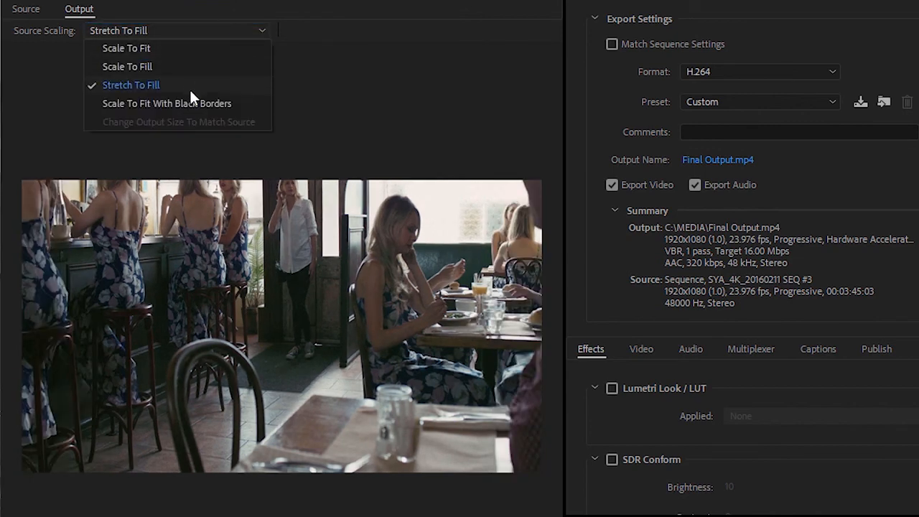
click(207, 100)
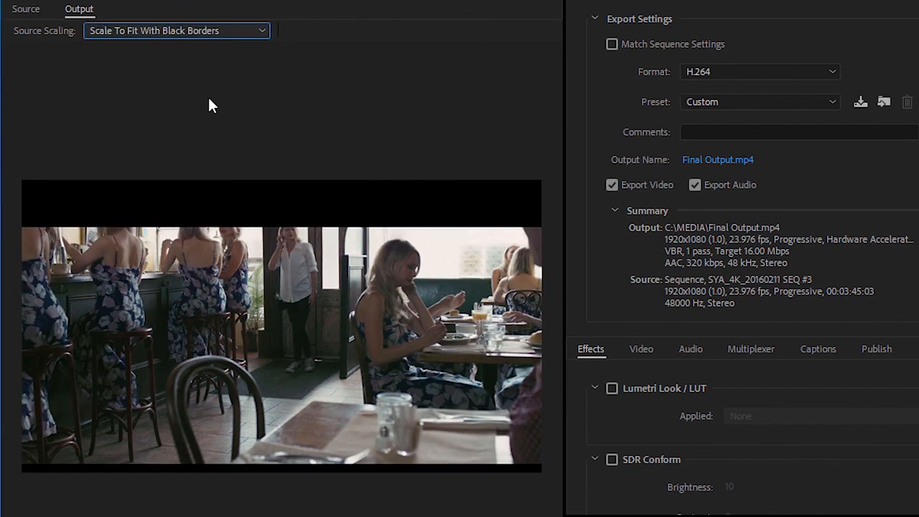
Turn off the source crop and return to the output preview.
click(32, 9)
click(23, 31)
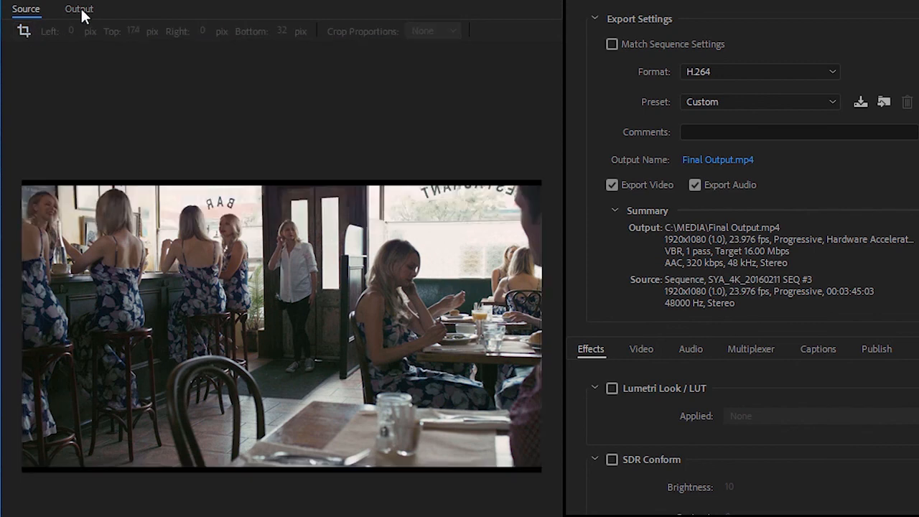
click(77, 10)
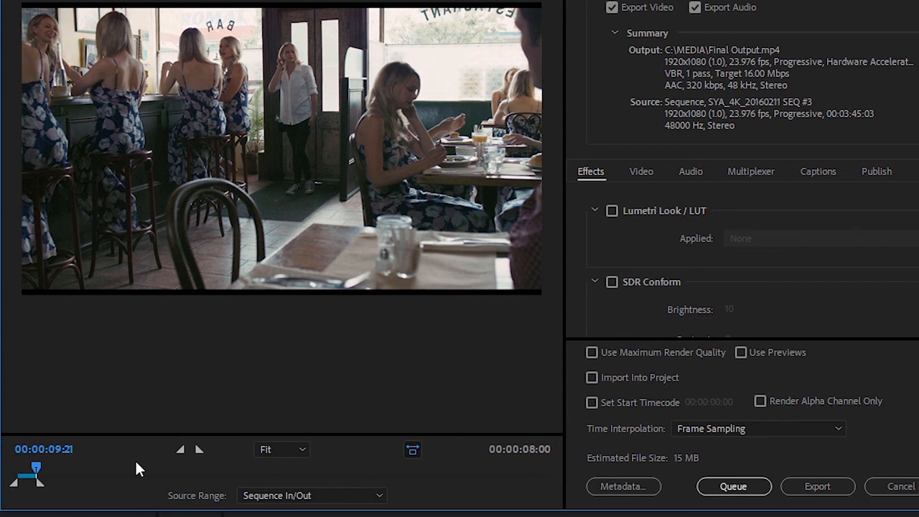
Try a custom source range of about 00:00:46:17 by moving the export's in and out points.
drag(46, 484, 141, 491)
mouse_move(20, 484)
mouse_down()
mouse_move(45, 479)
mouse_move(29, 486)
mouse_up()
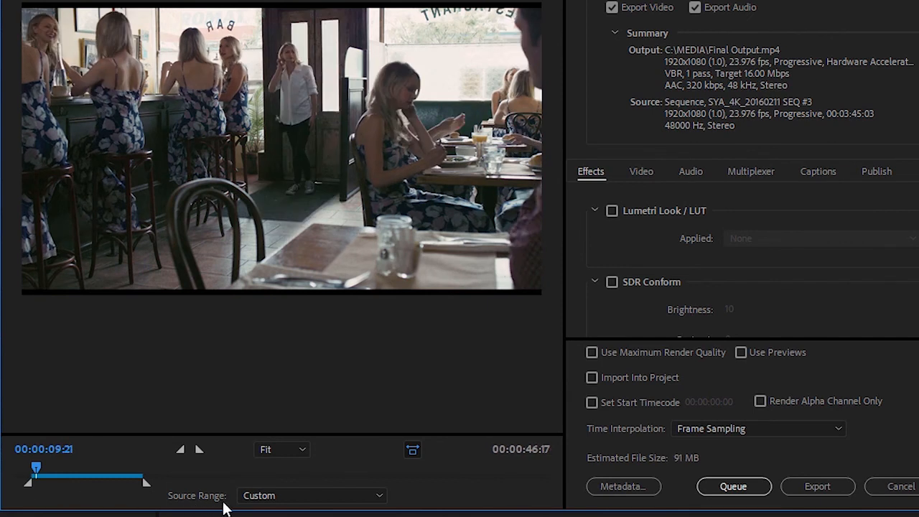
Export the Entire Sequence source range with Import Into Project enabled.
click(325, 498)
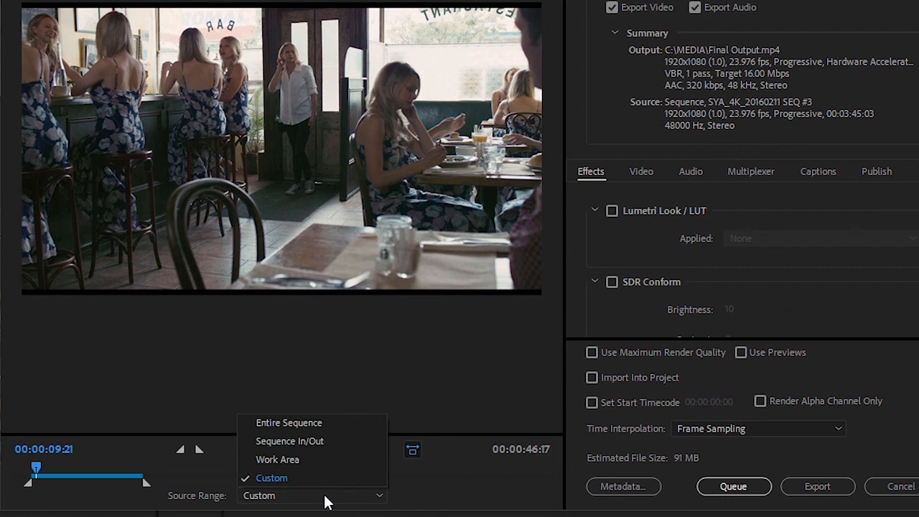
click(334, 423)
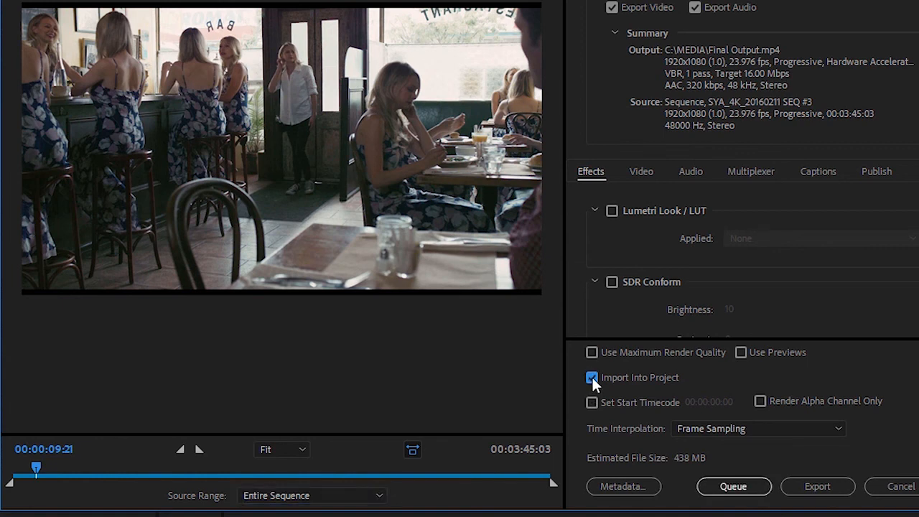
click(835, 490)
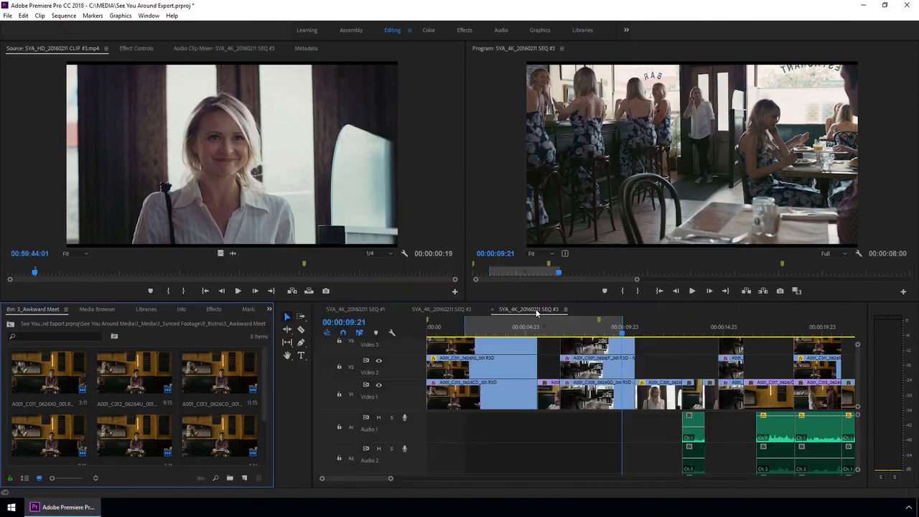
Go up to the project's top-level bin and open the exported Final Output.mp4 clip in the Source Monitor.
click(10, 324)
click(10, 324)
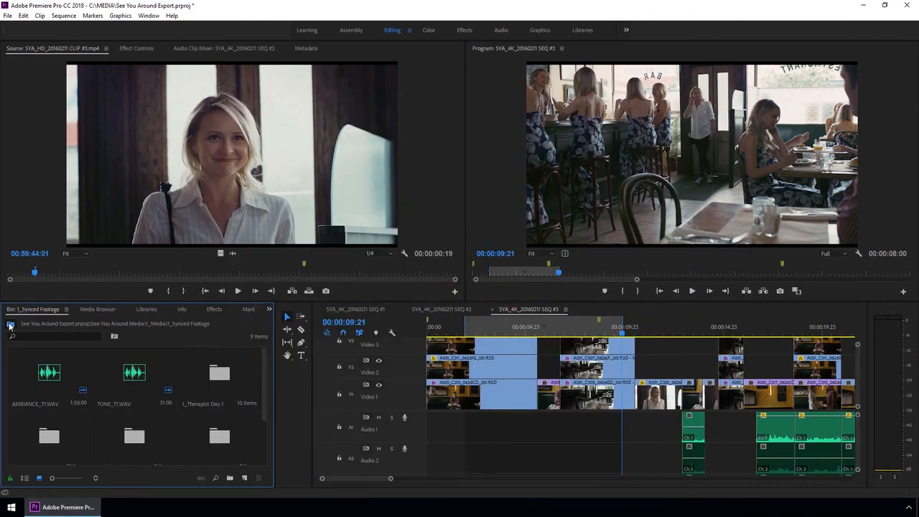
click(11, 325)
click(10, 325)
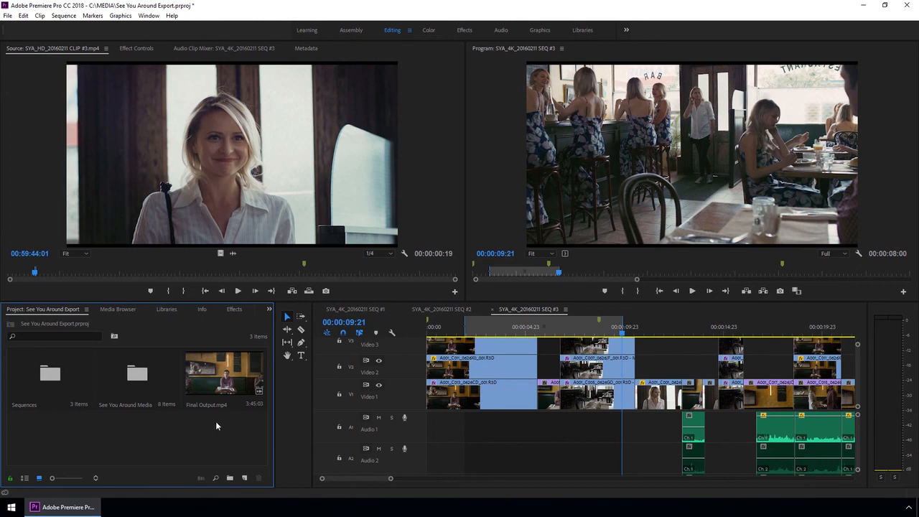
click(211, 374)
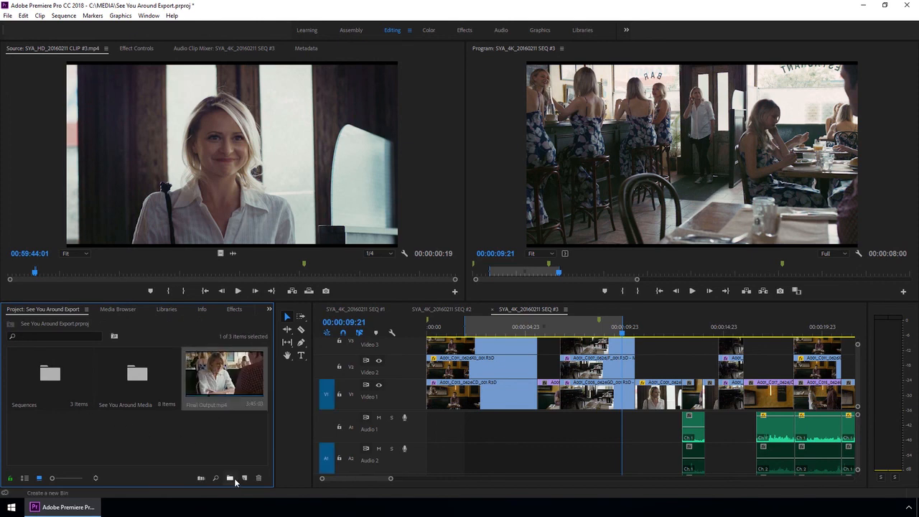
double_click(227, 371)
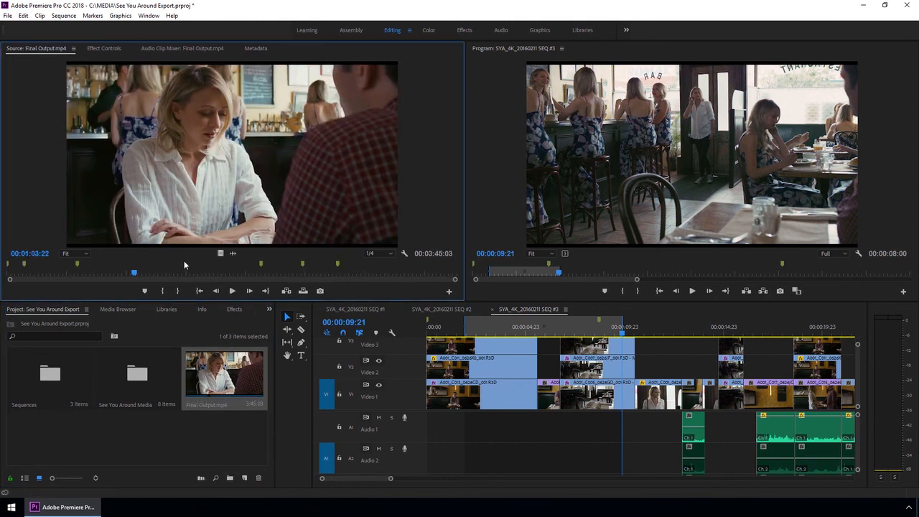
Reveal the Final Output.mp4 clip's media file in Explorer.
right_click(204, 367)
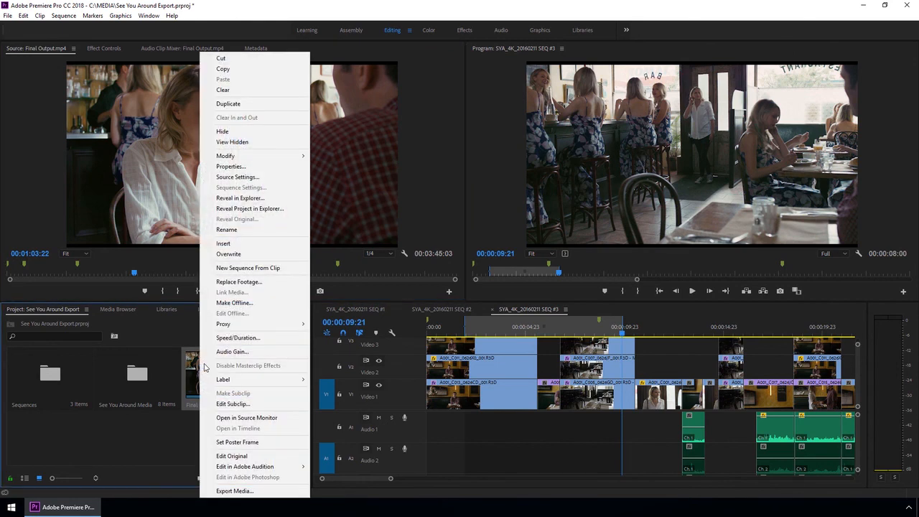
click(271, 200)
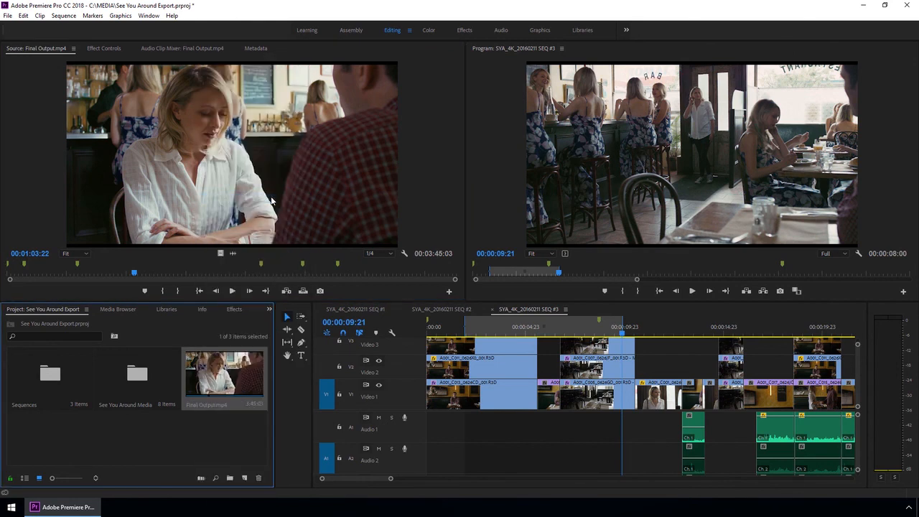